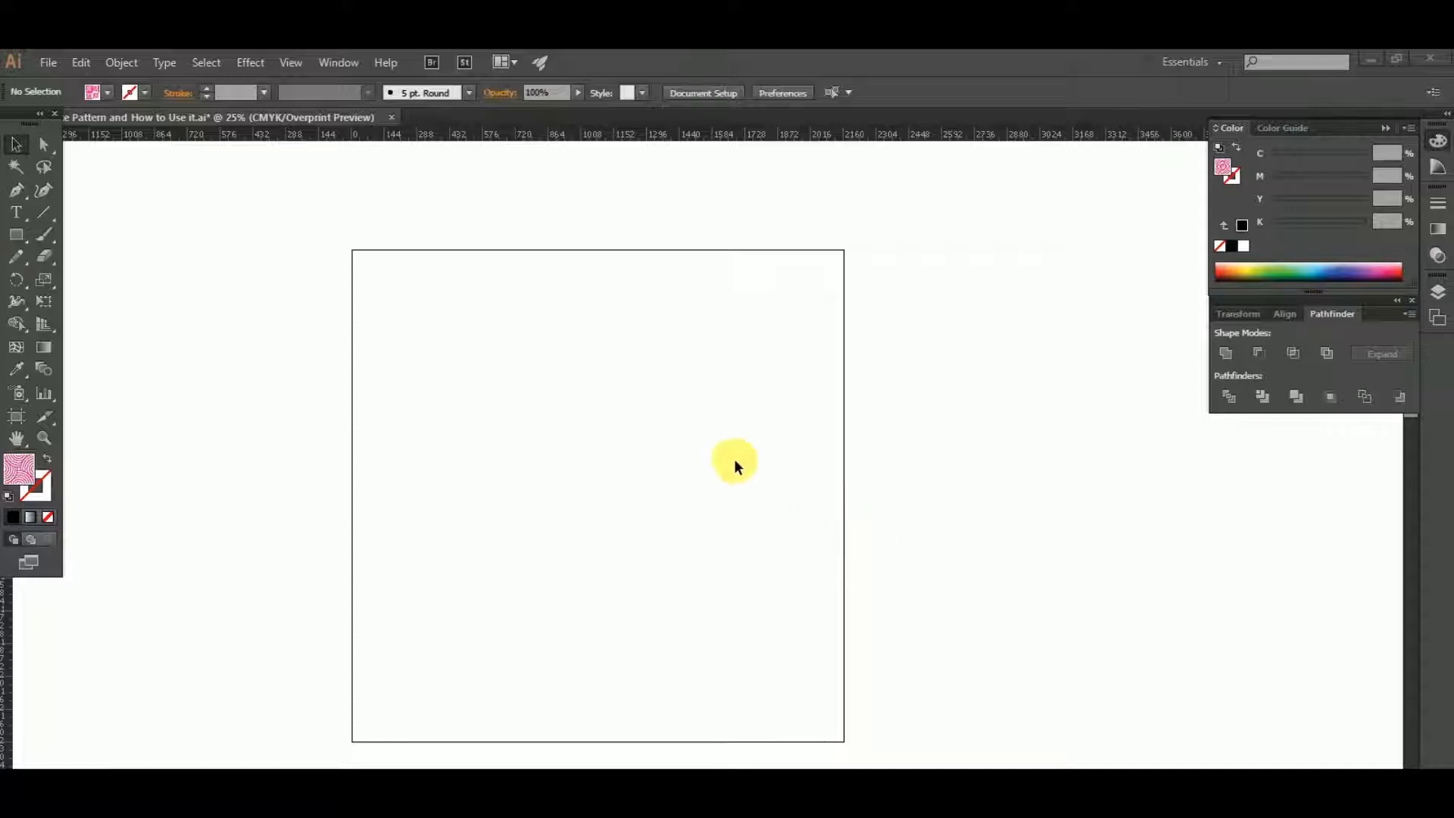
Draw a circle about 192 px wide near the artboard's center and remove its fill.
click(16, 236)
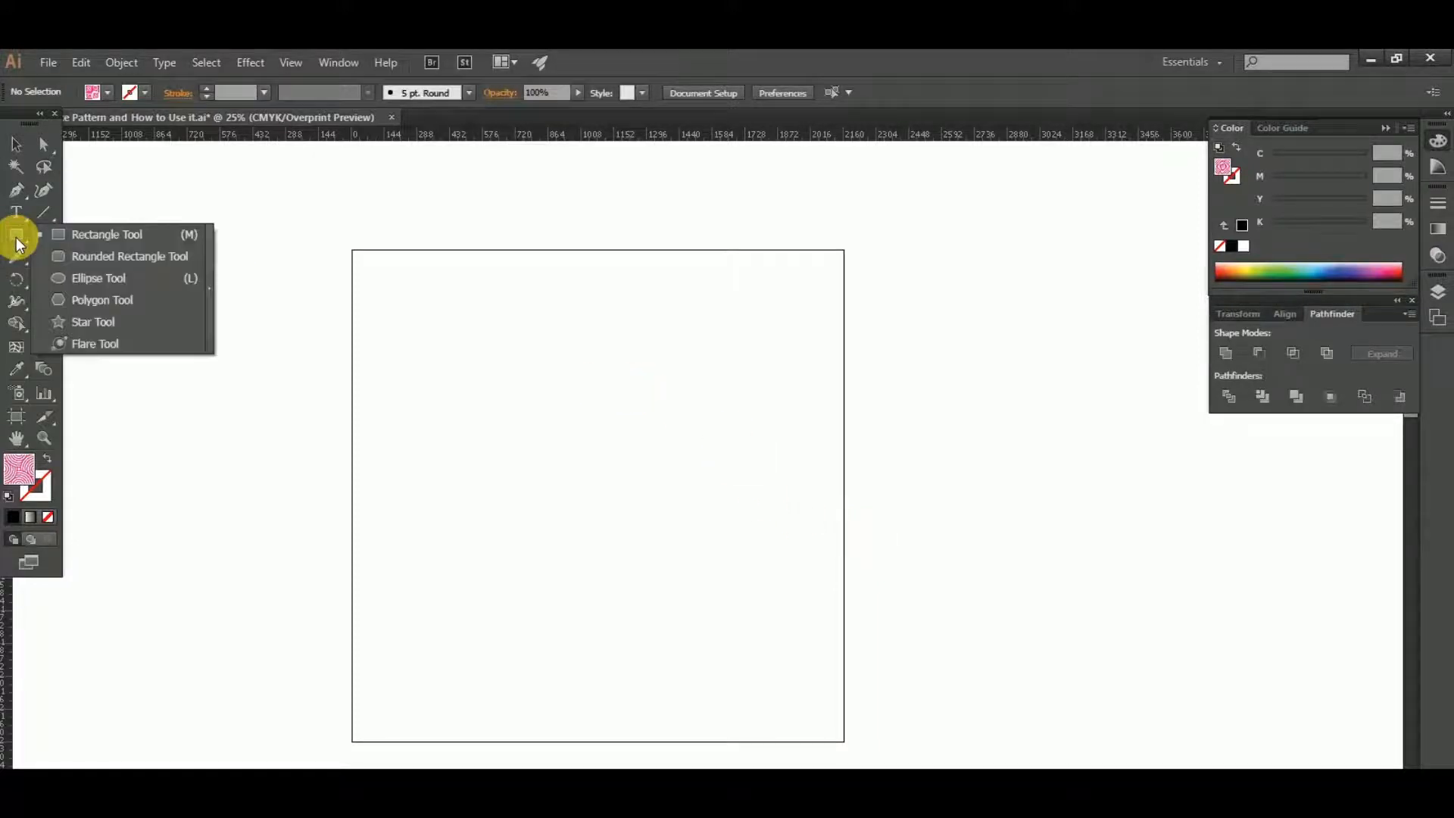
click(103, 279)
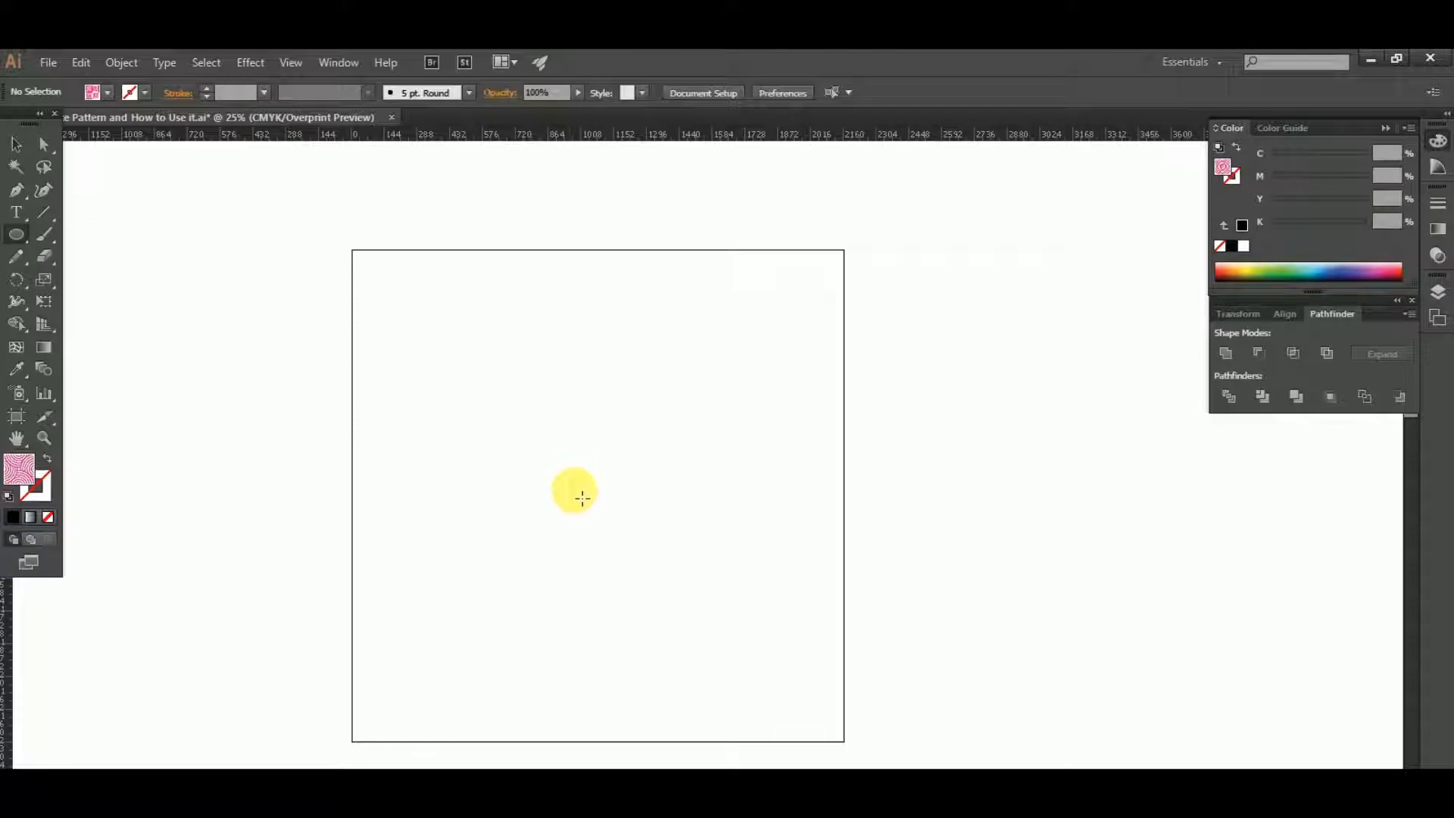
drag(576, 491, 598, 514)
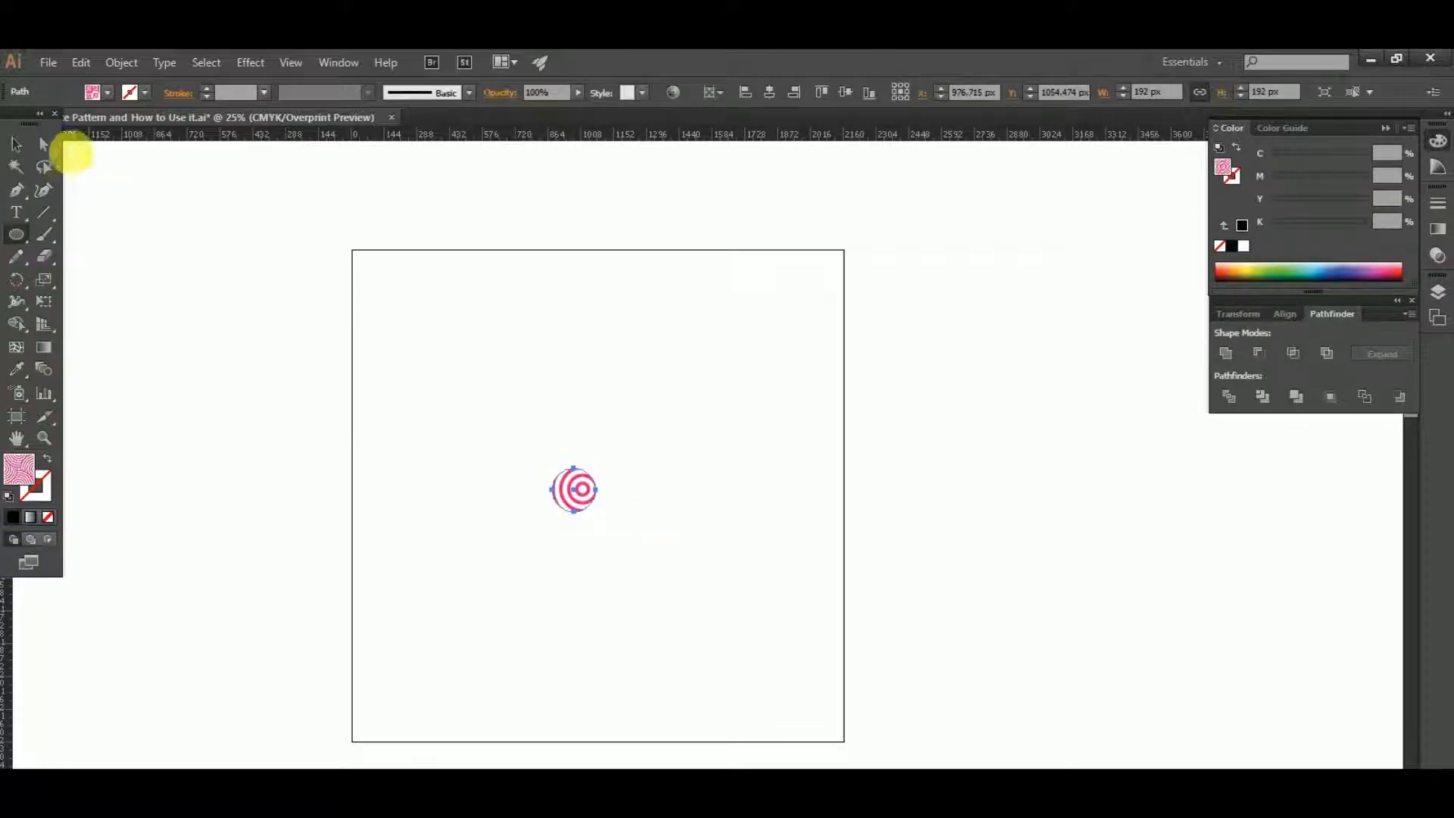
click(48, 517)
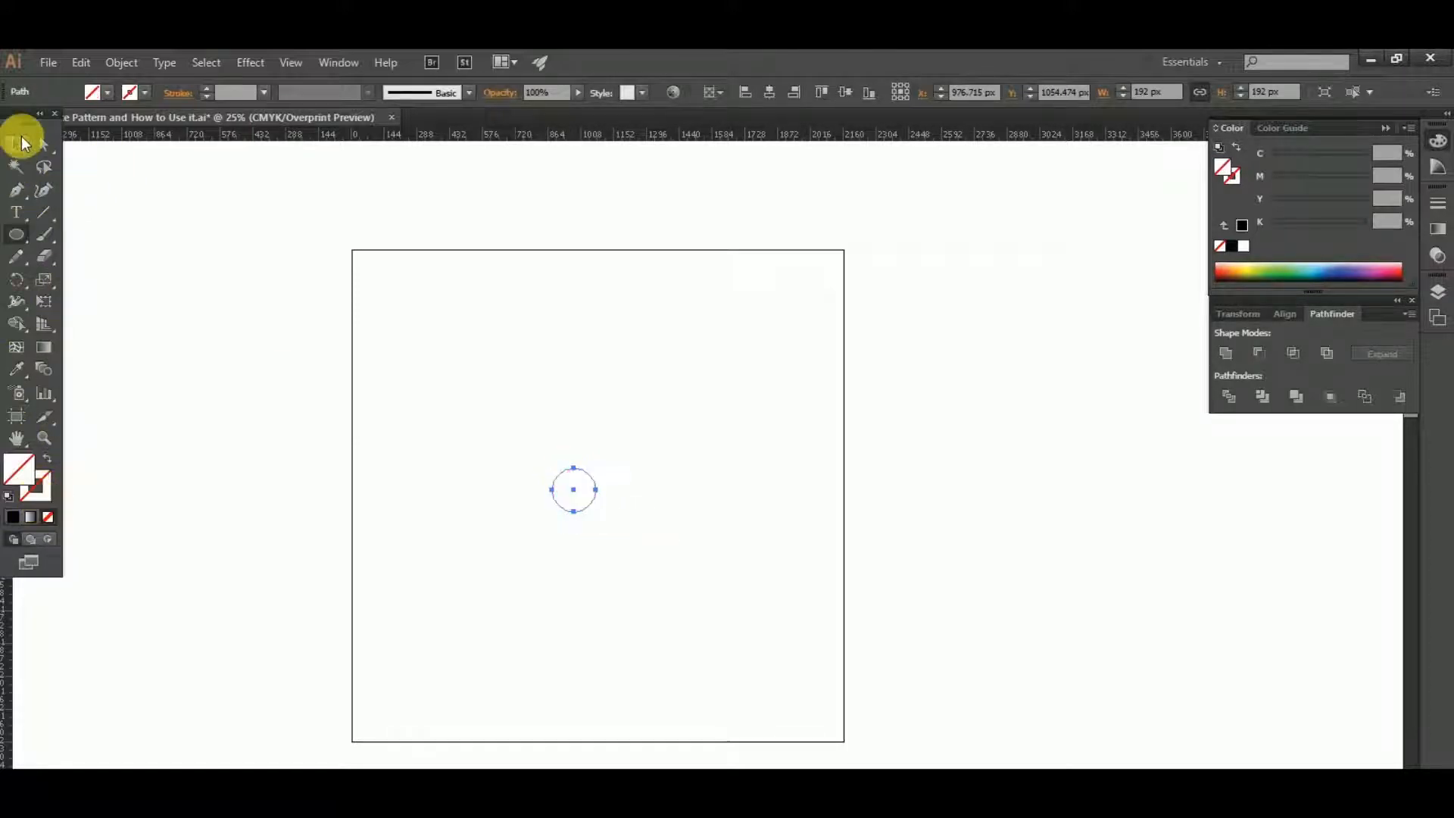
Give the circle a black stroke with a weight of 40 pt.
click(19, 141)
click(41, 481)
drag(525, 405, 712, 561)
click(145, 91)
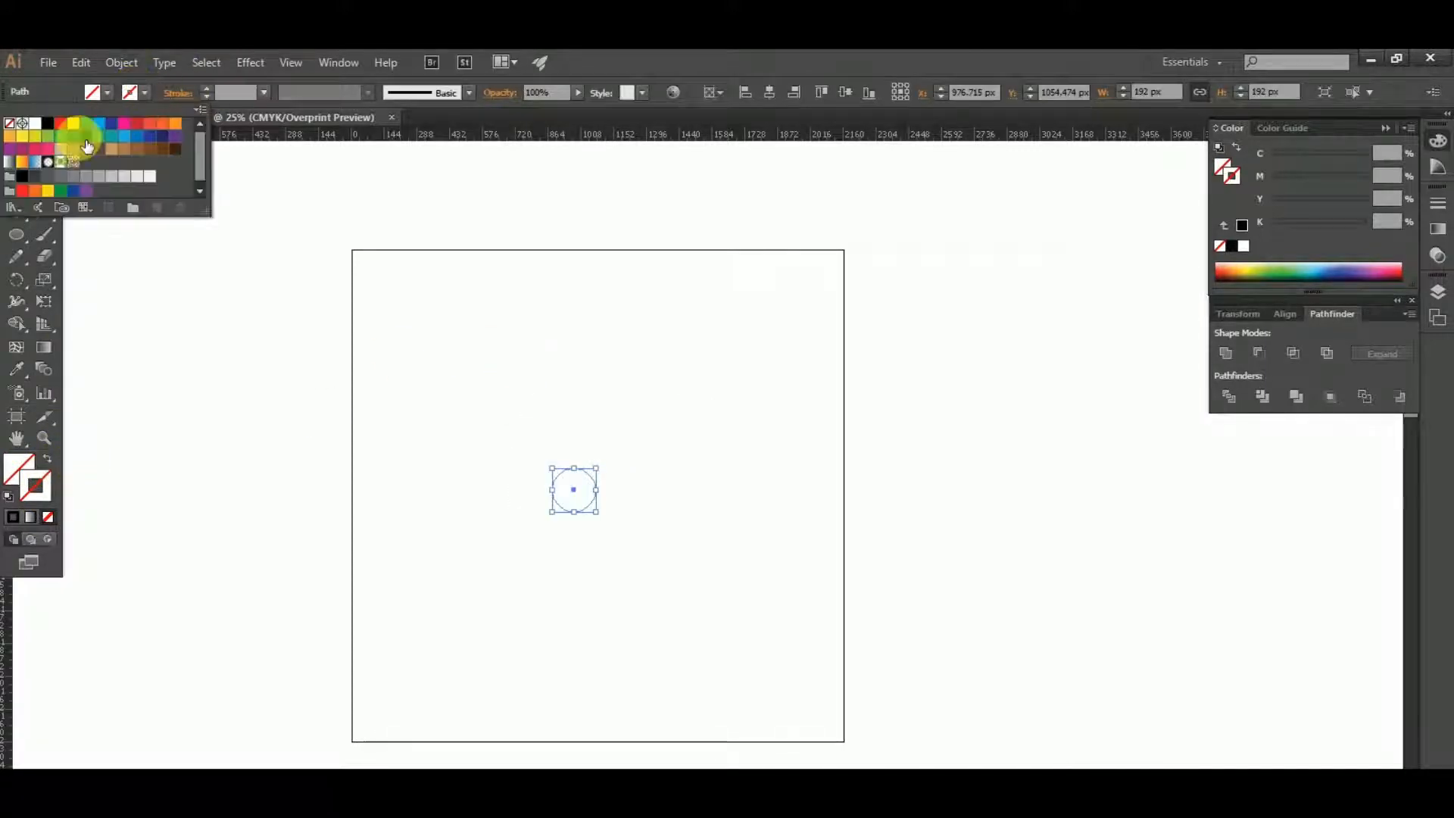
click(48, 122)
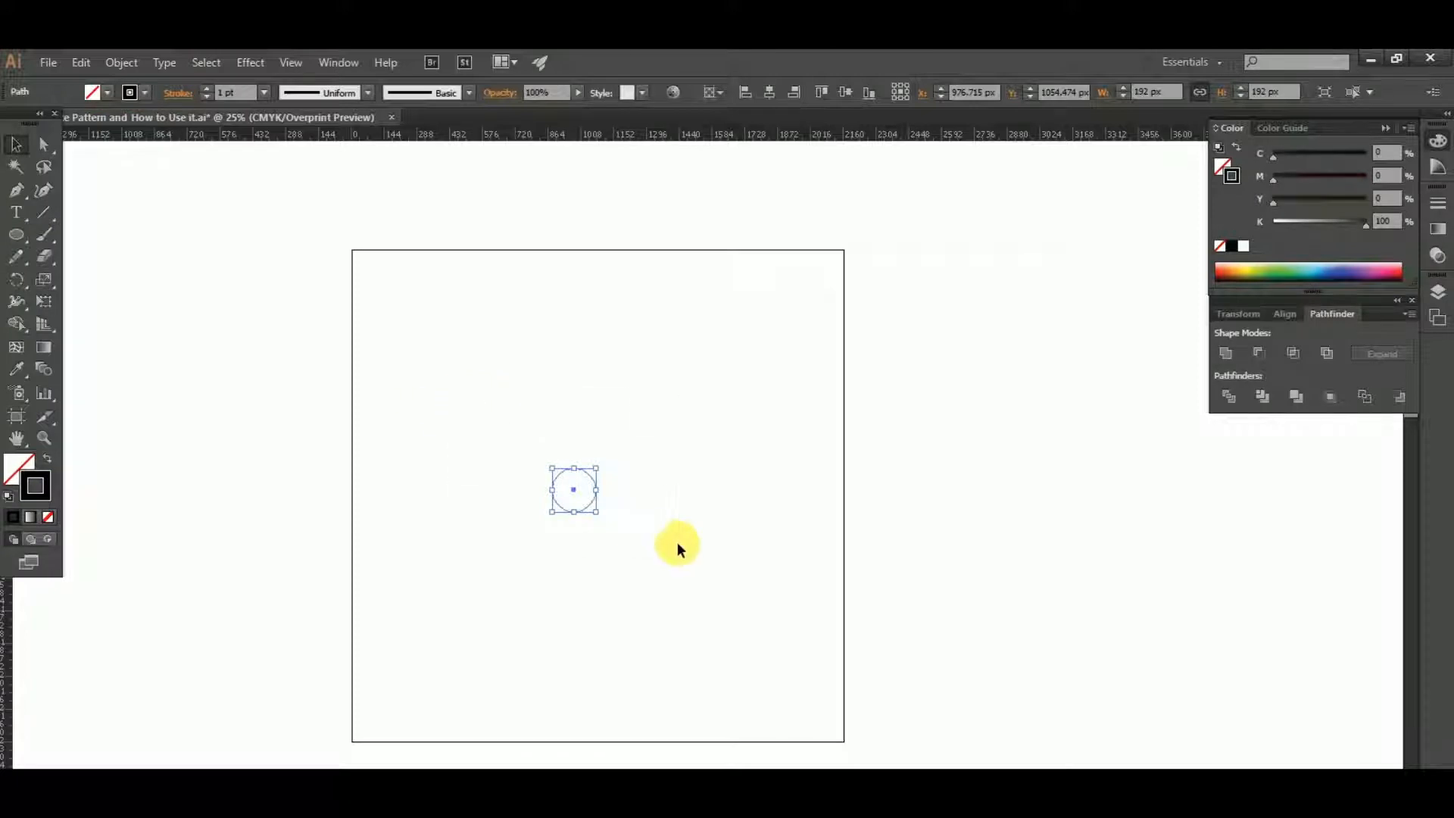
click(240, 93)
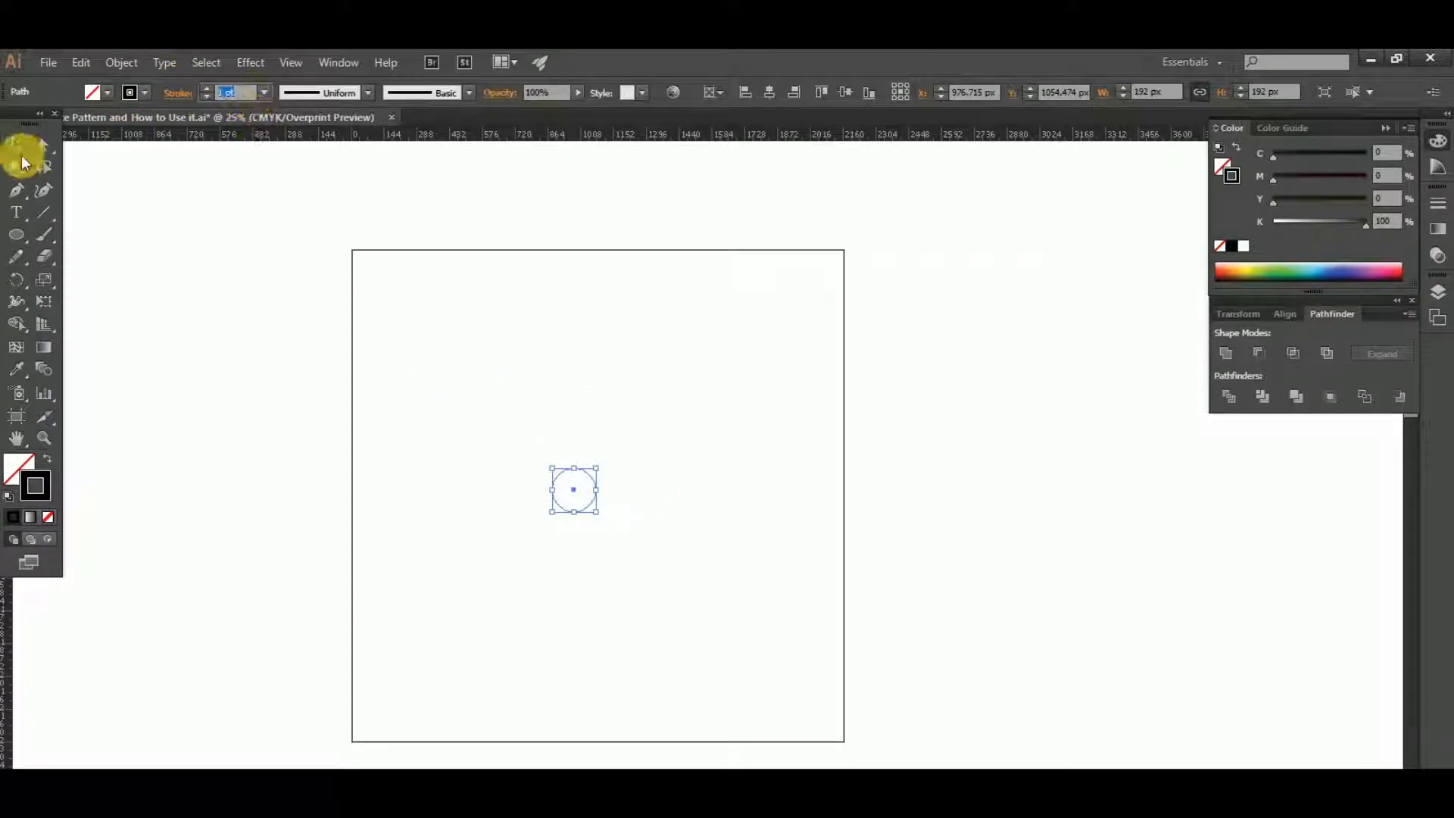
text(40)
key(Return)
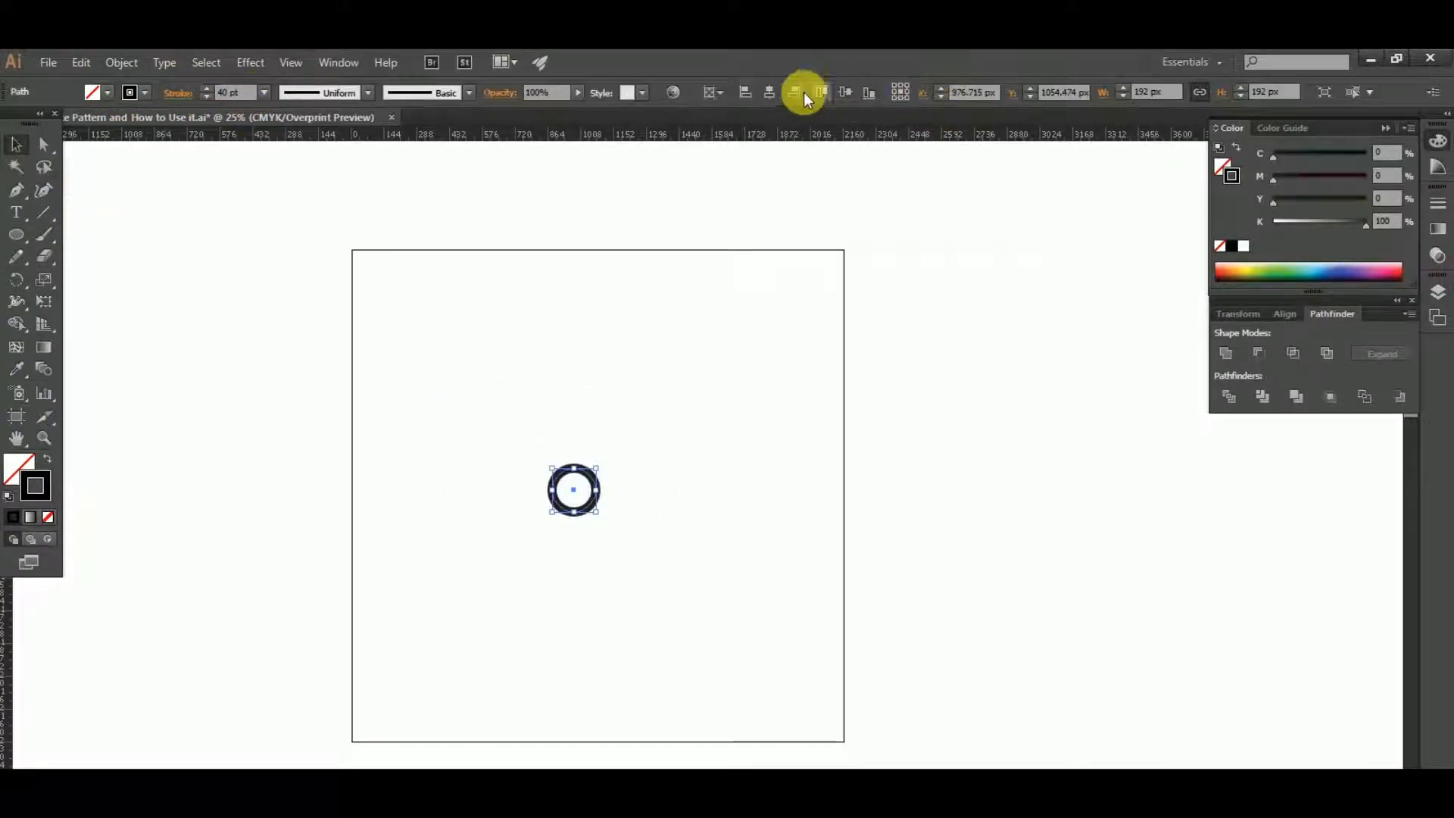
Center the circle horizontally and vertically on the artboard.
click(775, 89)
click(841, 89)
click(848, 364)
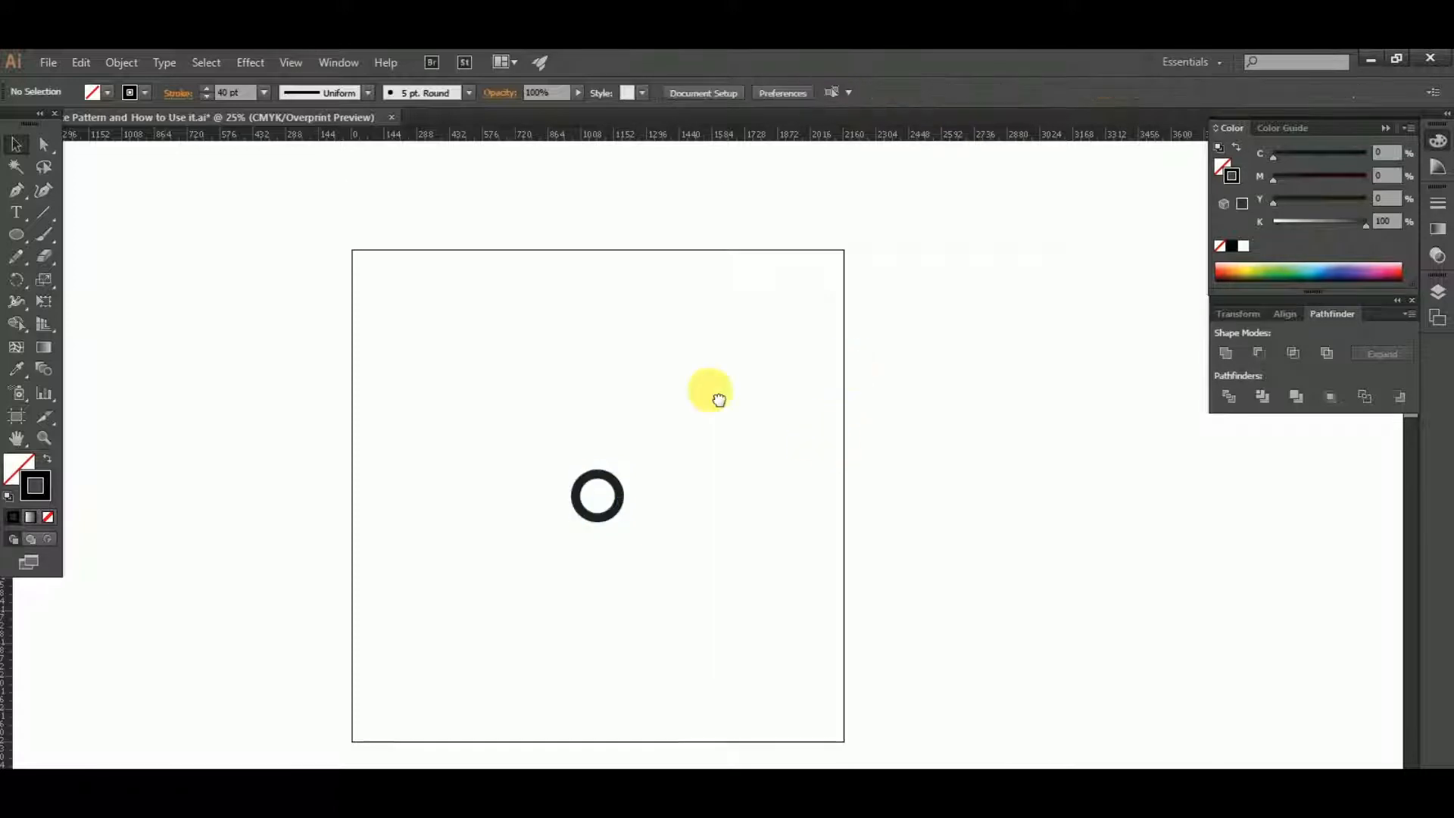
Set the circle's width and height to 190 px with proportions linked.
drag(719, 399, 593, 341)
drag(492, 486, 493, 487)
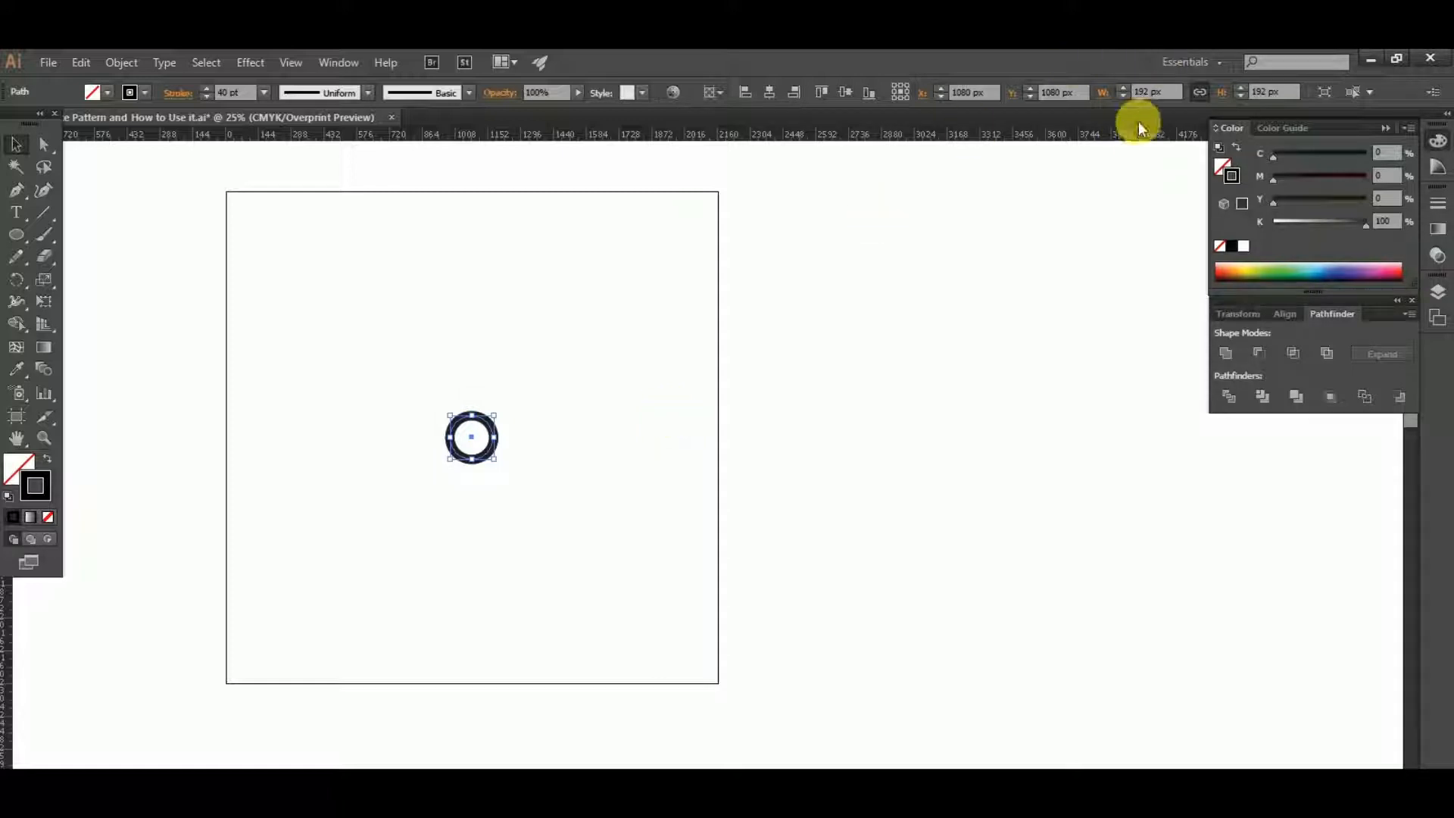
click(1167, 99)
drag(416, 383, 538, 504)
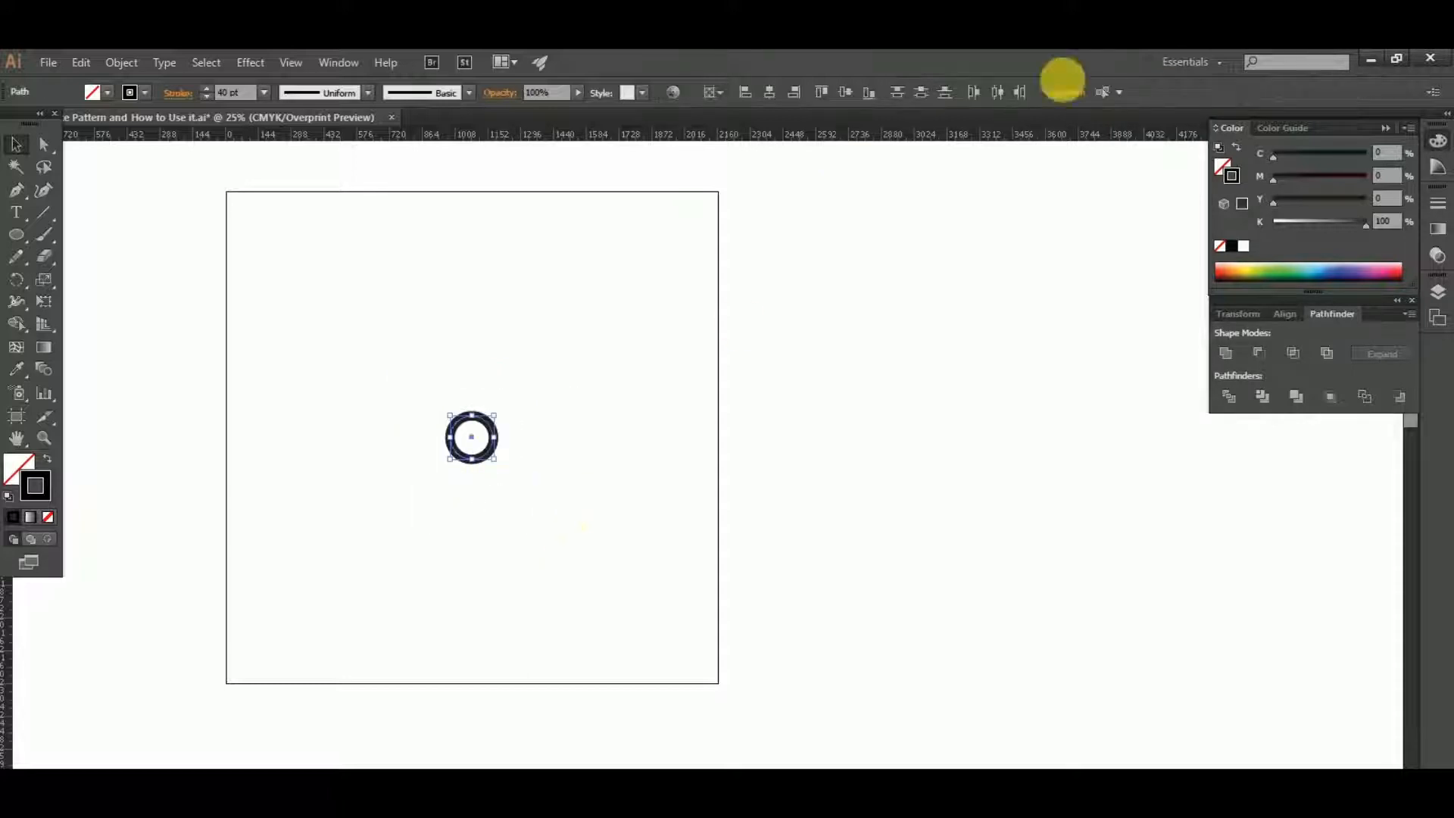
click(482, 430)
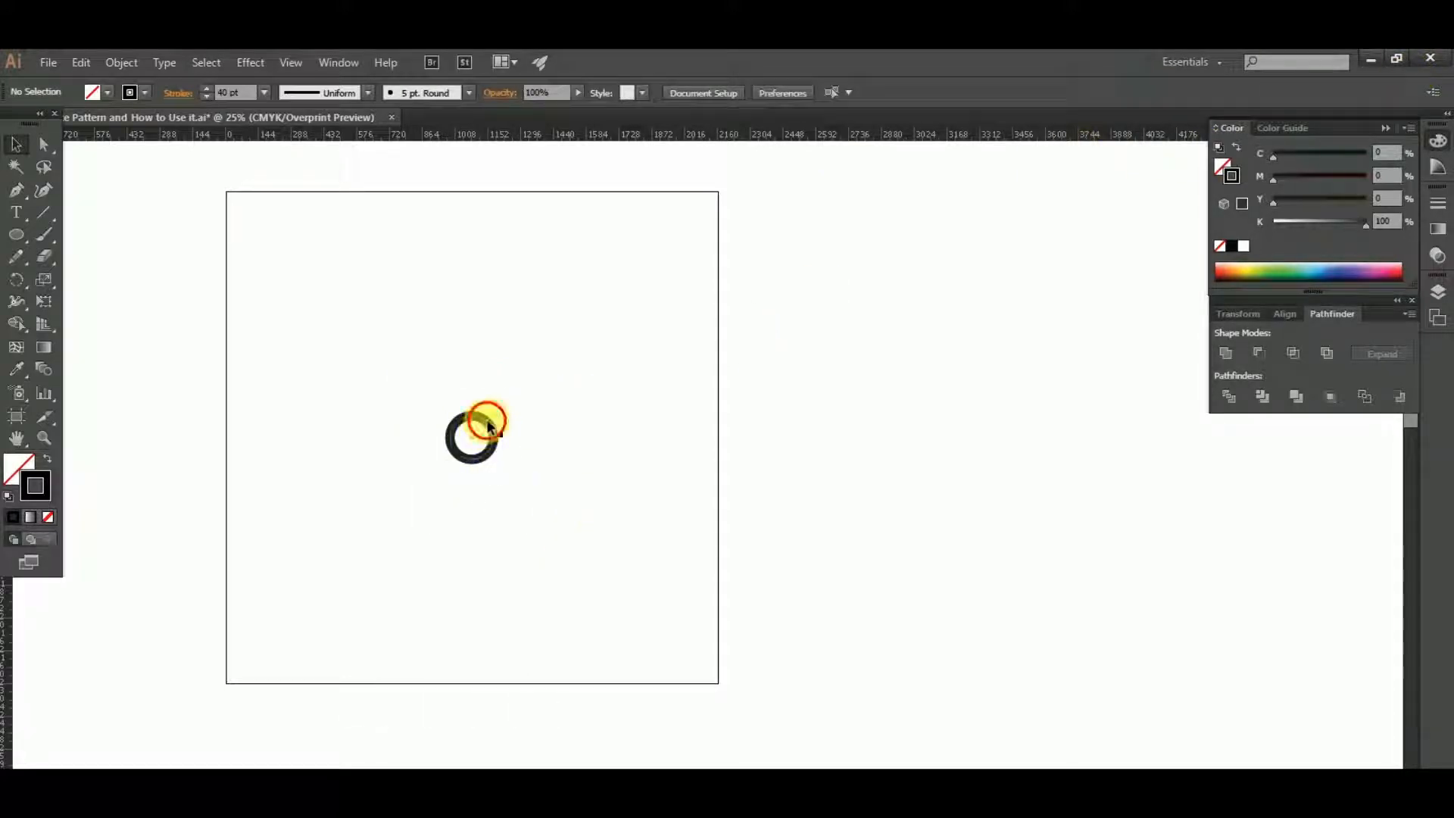
Create two concentric copies of the circle, each 200 px wider than the previous one, at 390 px and 590 px.
click(488, 426)
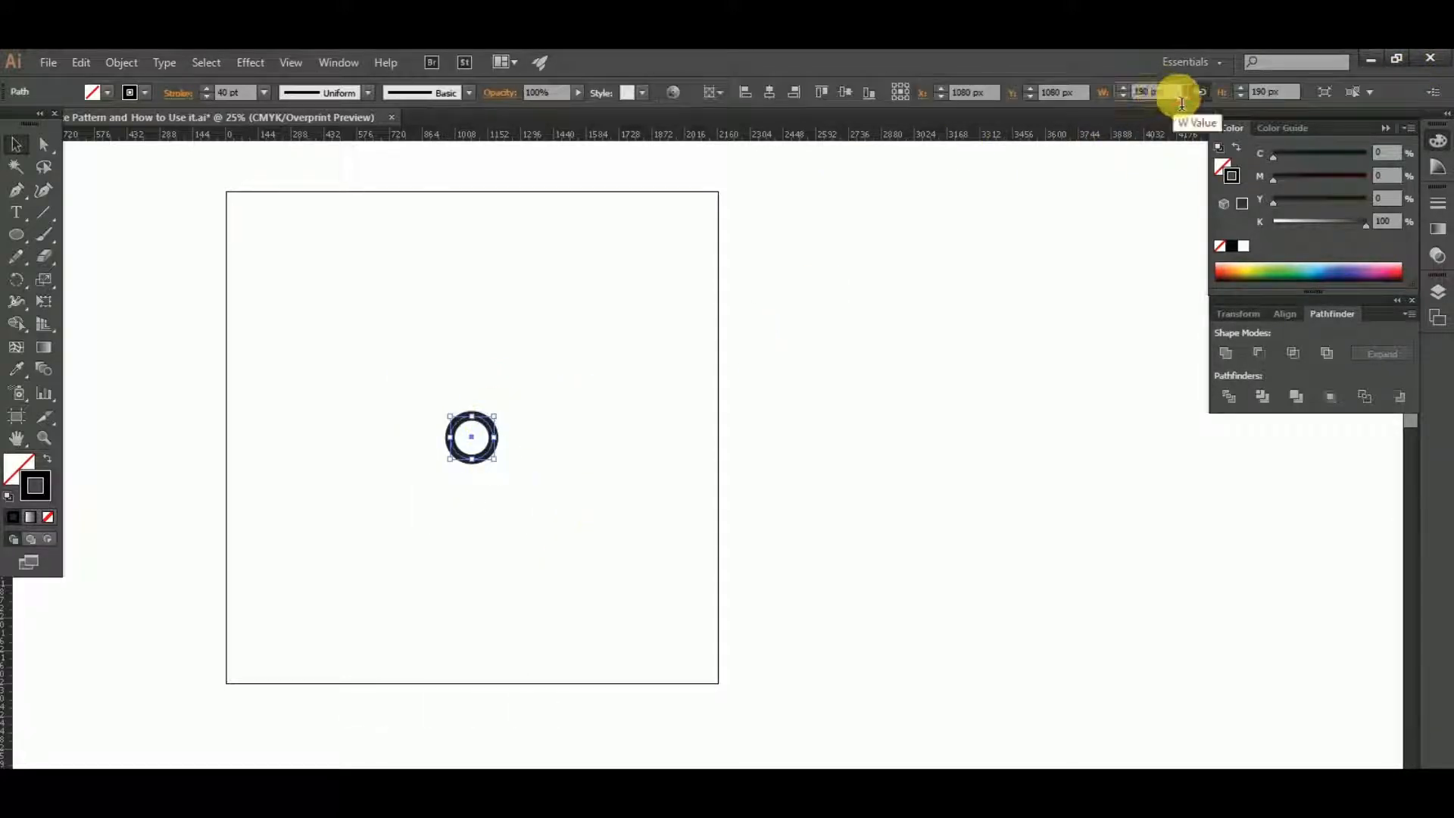
click(1181, 98)
text(+200)
key(alt+Return)
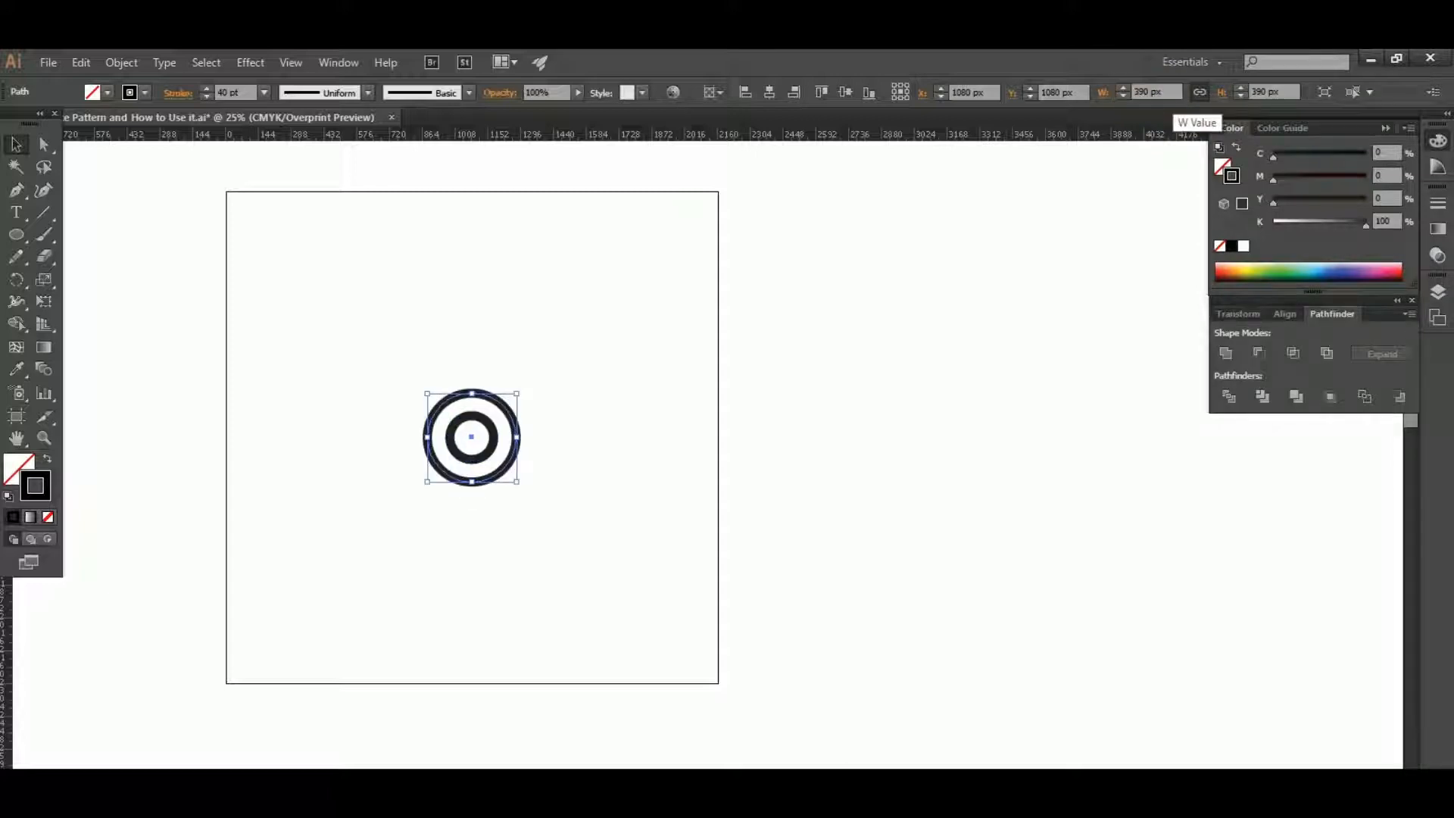
click(1181, 97)
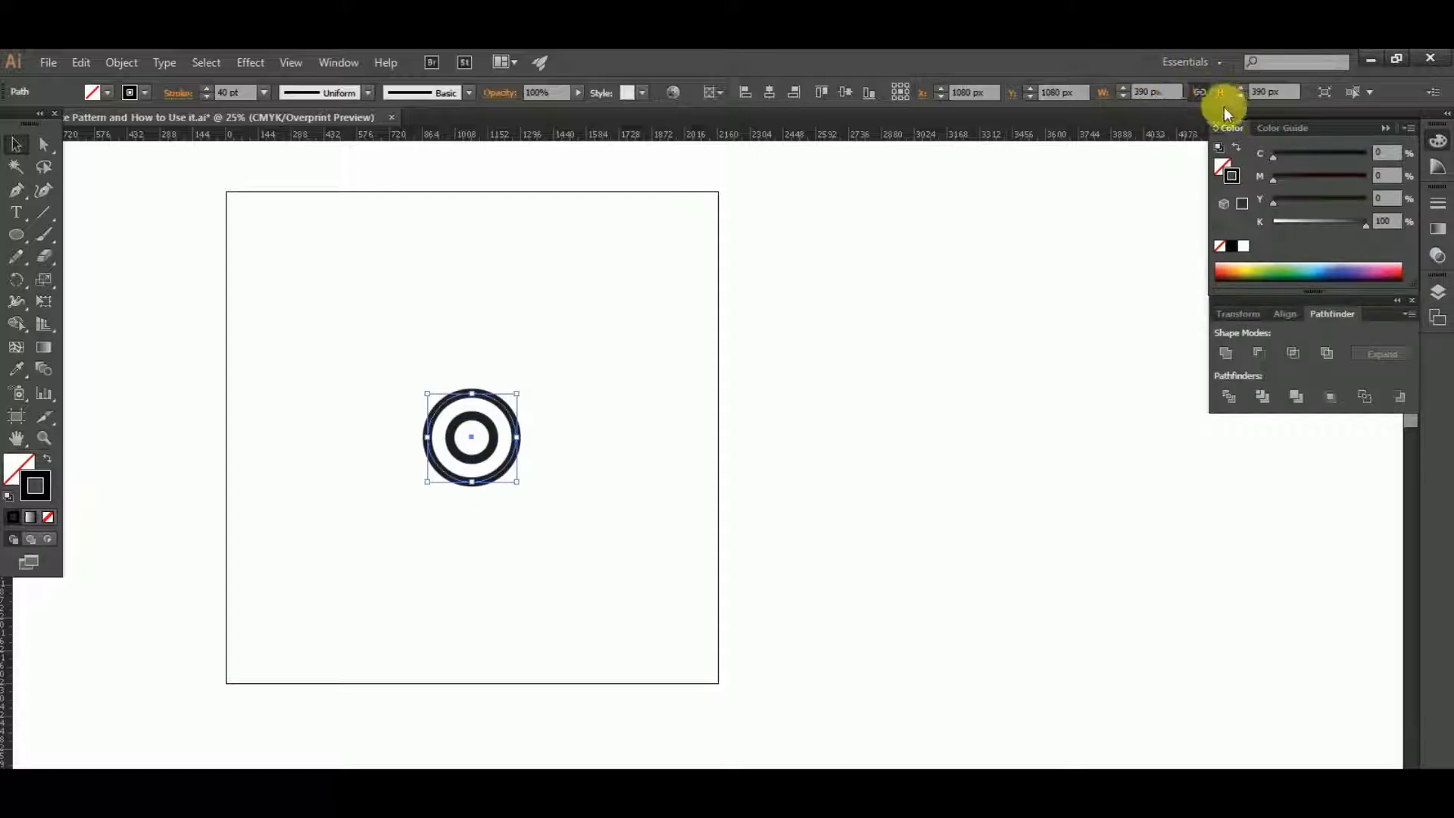
click(1172, 100)
text(+30)
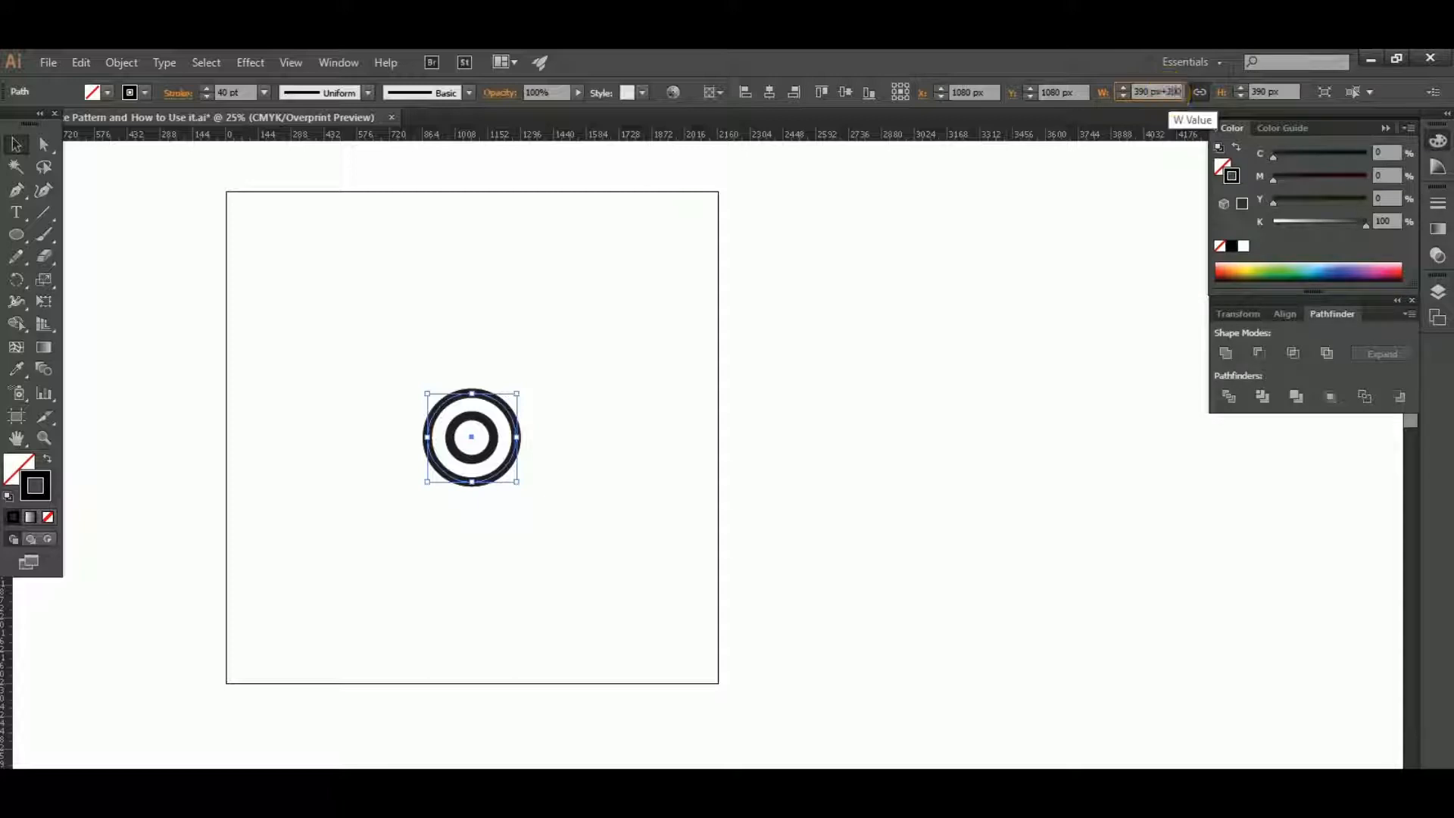
key(alt+Return)
Add three more concentric circle copies, each 200 px wider than the last, at 790 px, 990 px and 1190 px.
click(1172, 99)
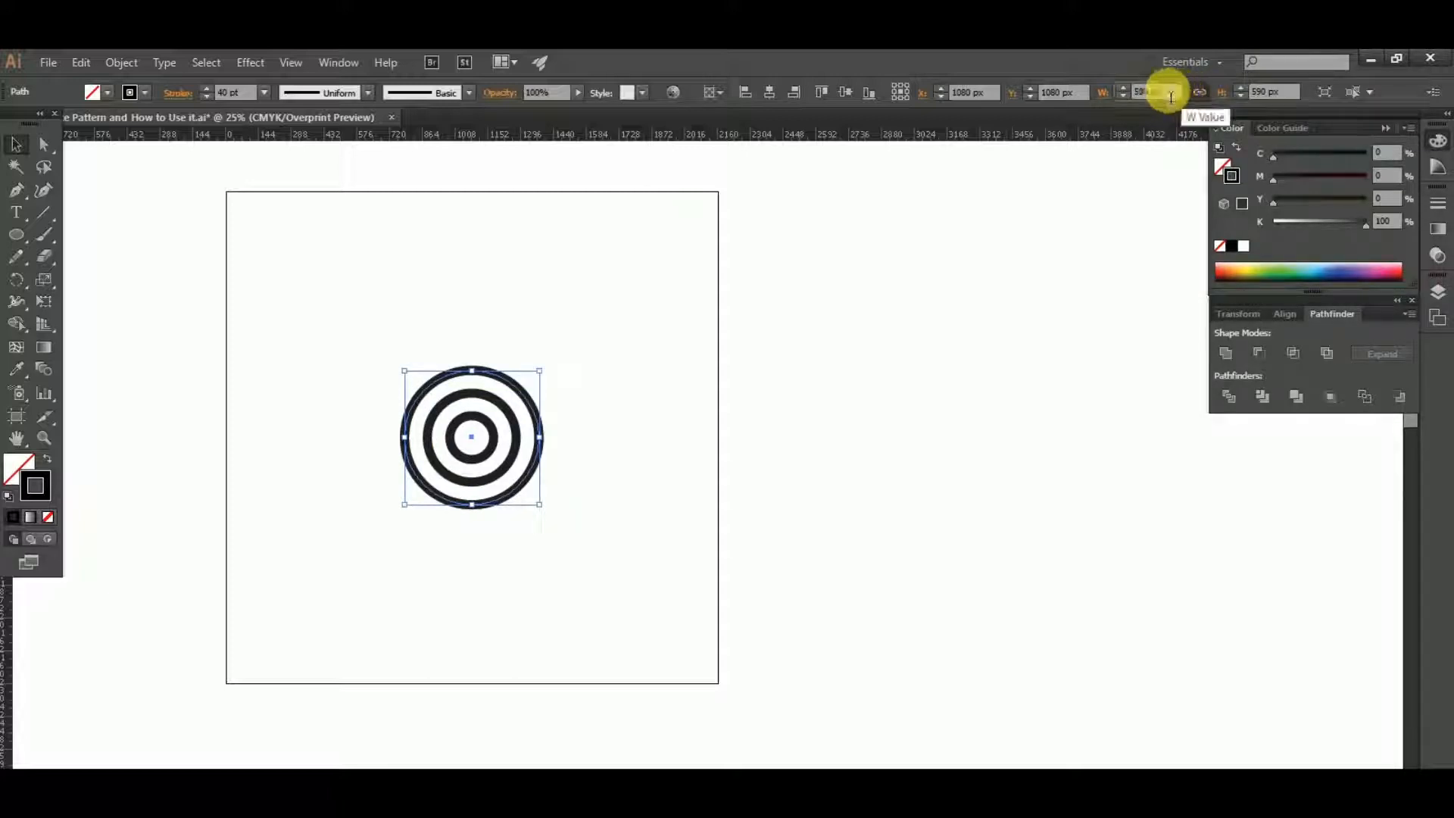
text(+200)
key(alt+Return)
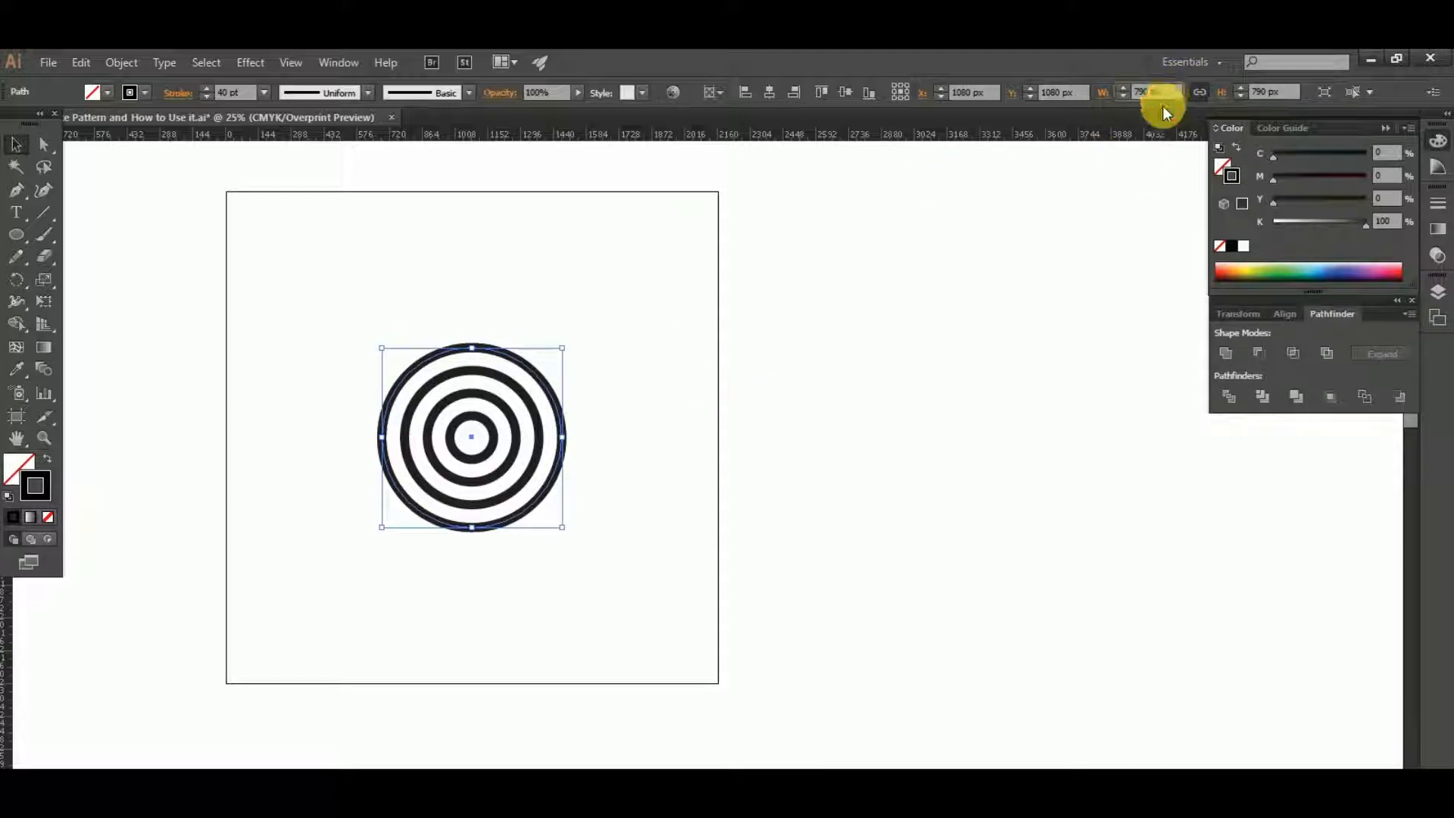
text(+200)
key(alt+Return)
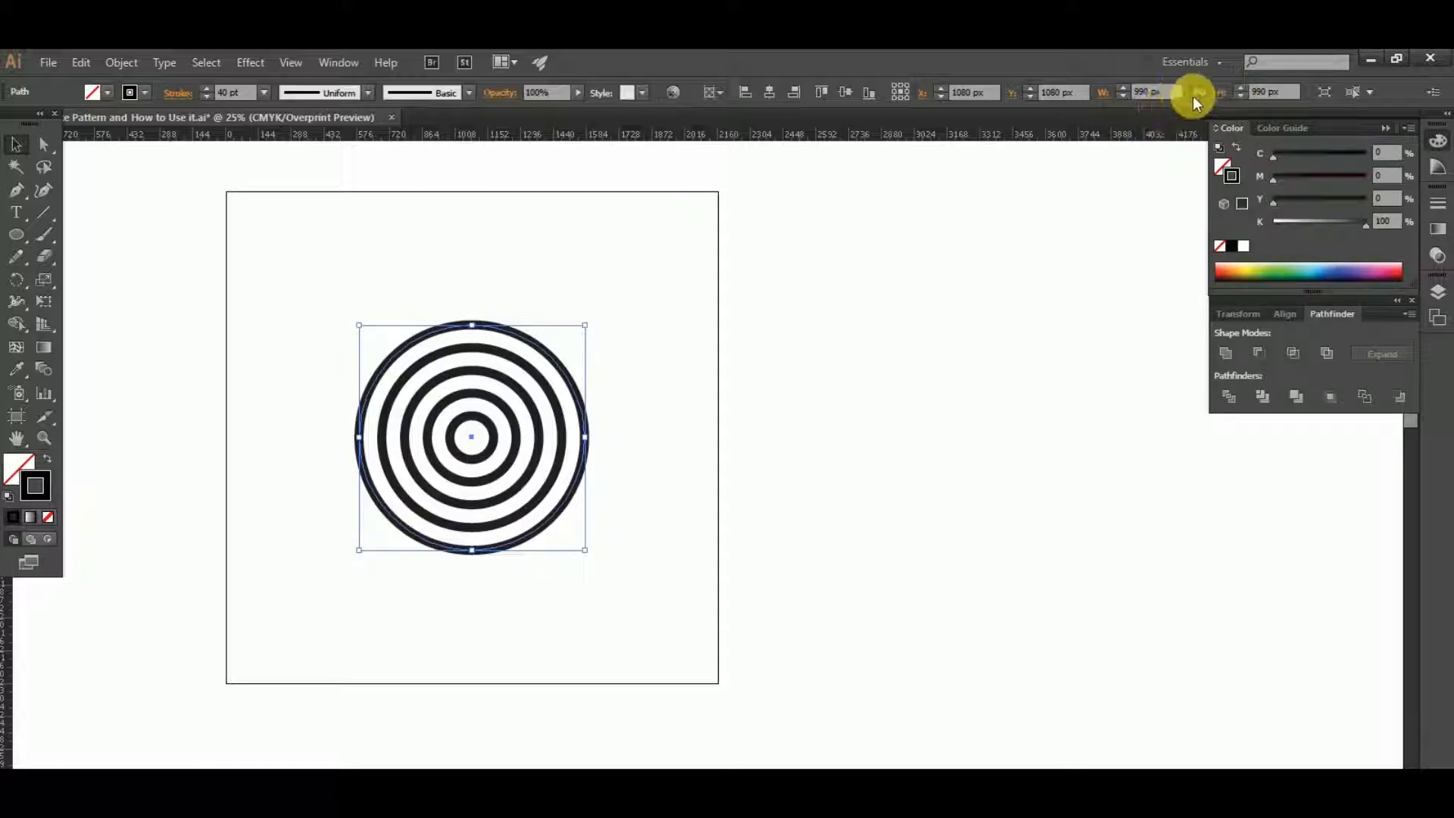
click(1180, 97)
text(+20)
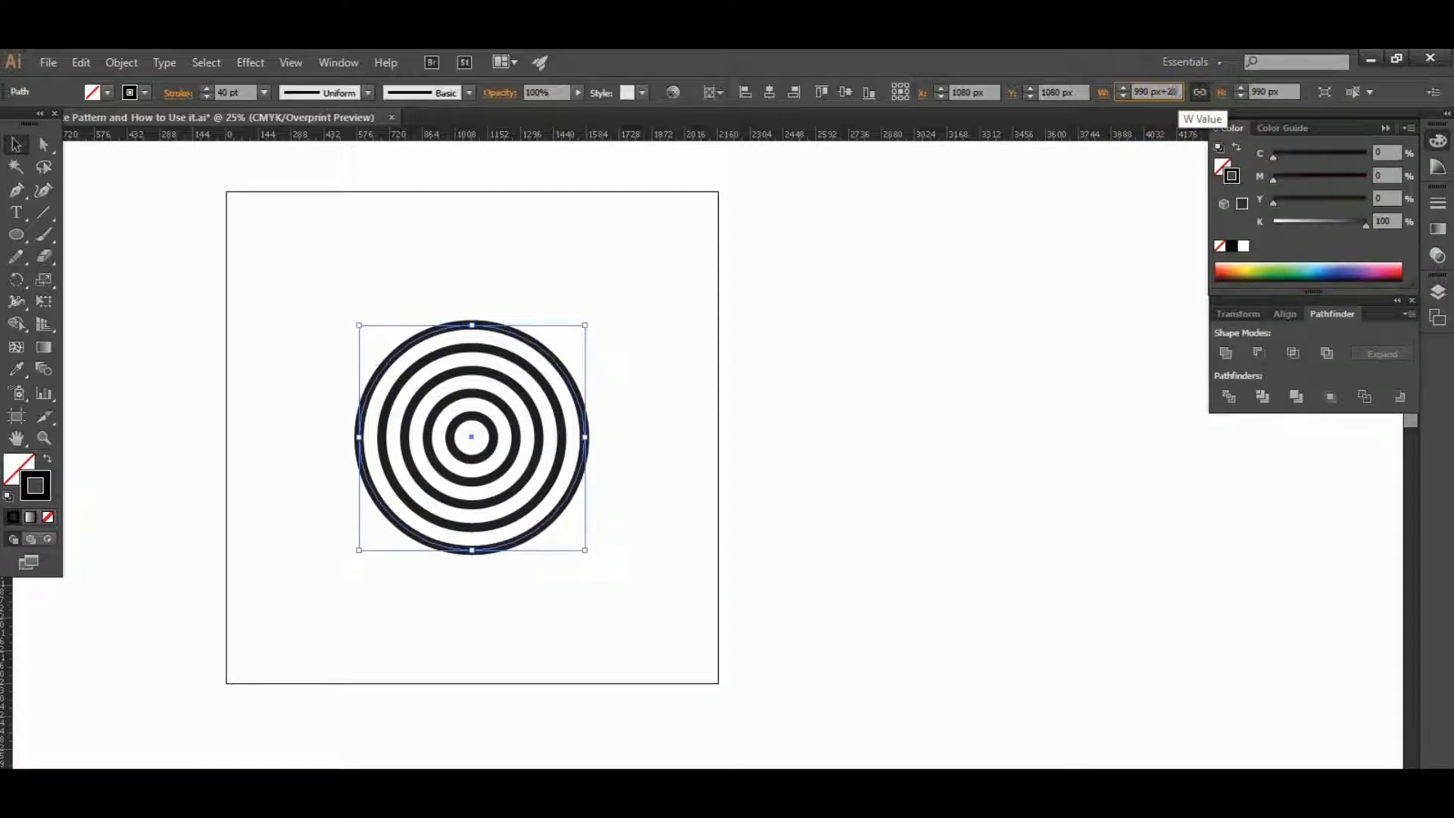
text(0)
key(alt+Return)
click(899, 443)
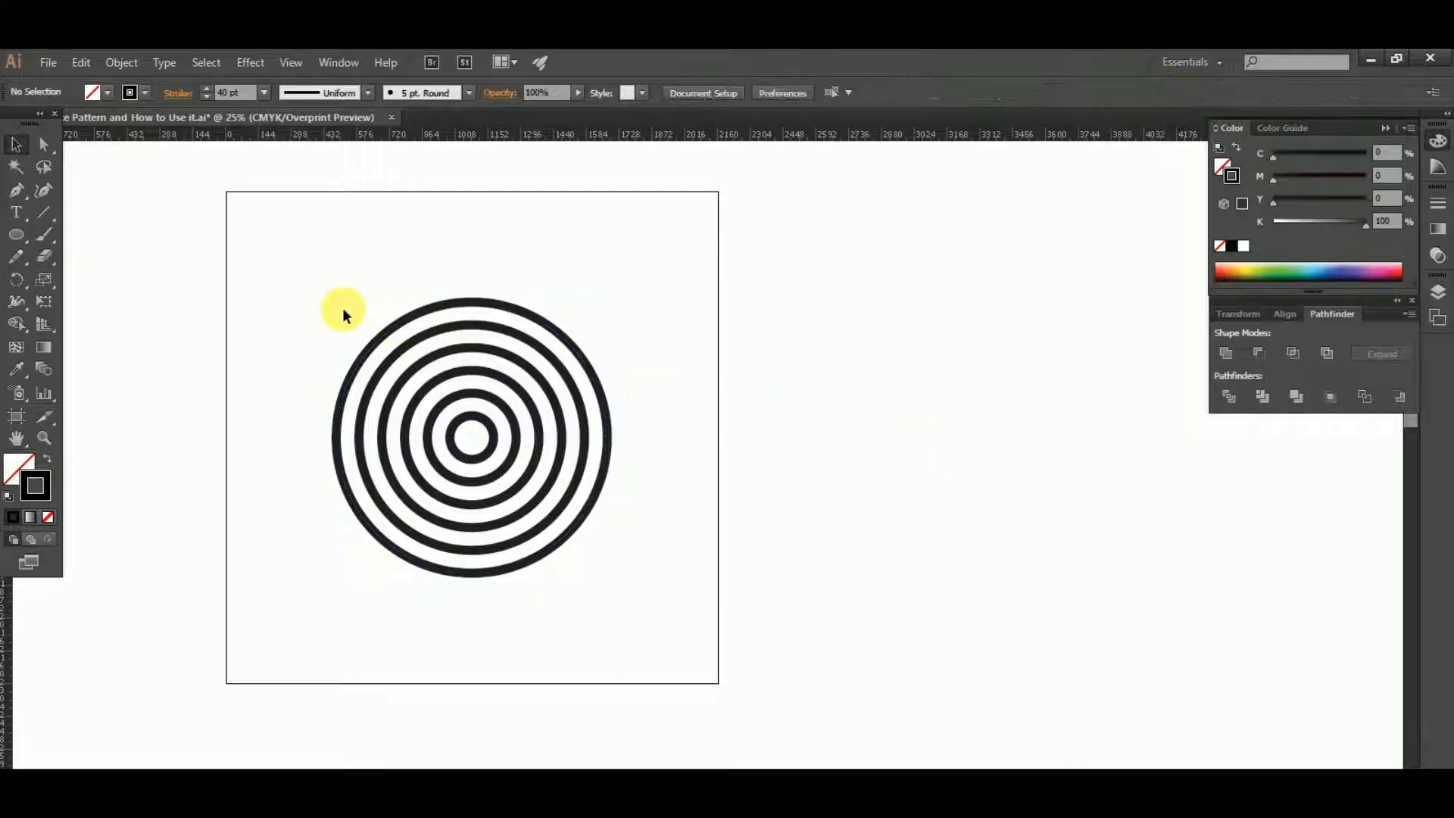
Select all the concentric circles and convert their strokes to shapes with Outline Stroke.
click(520, 516)
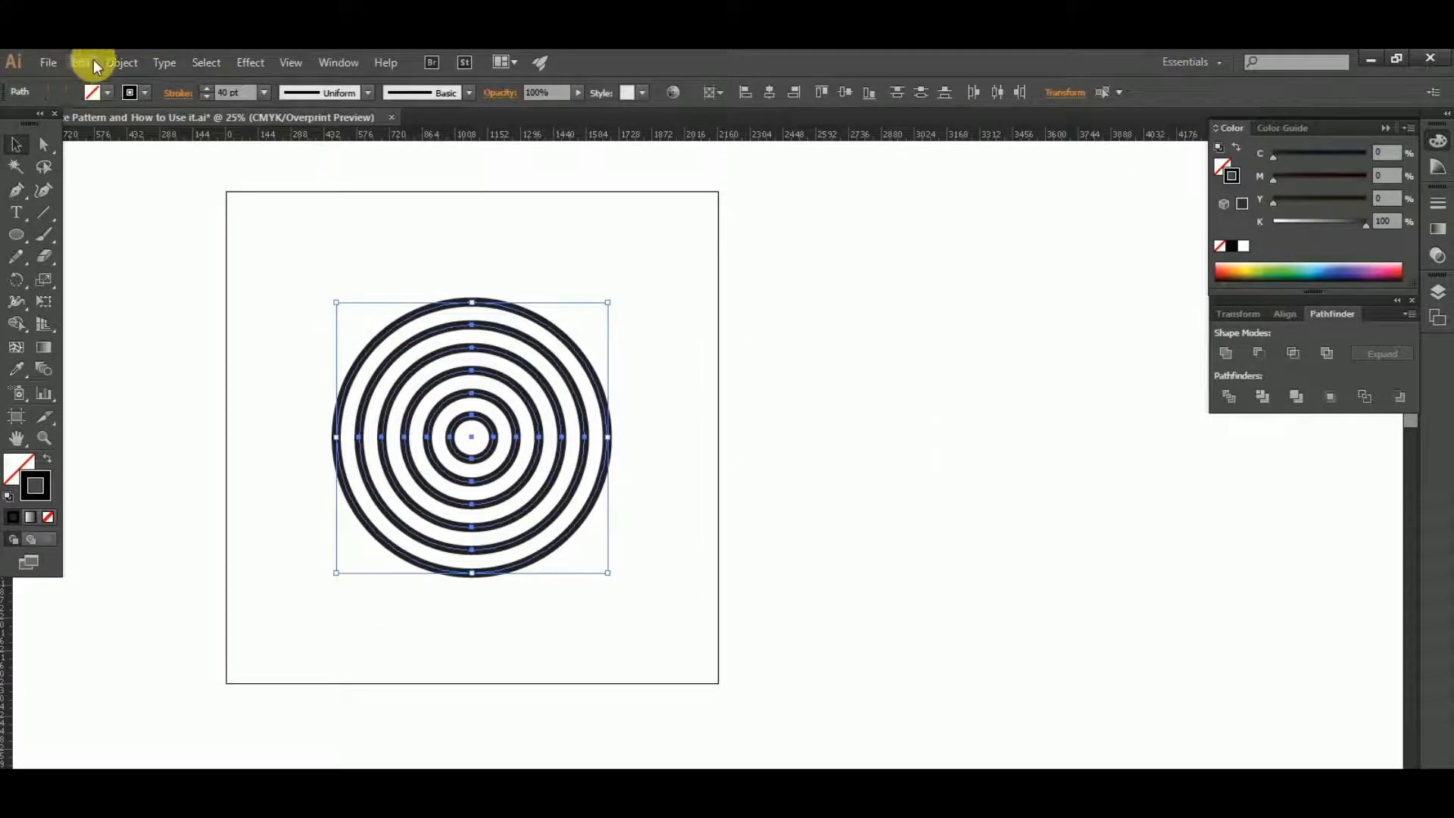
click(114, 63)
mouse_move(178, 434)
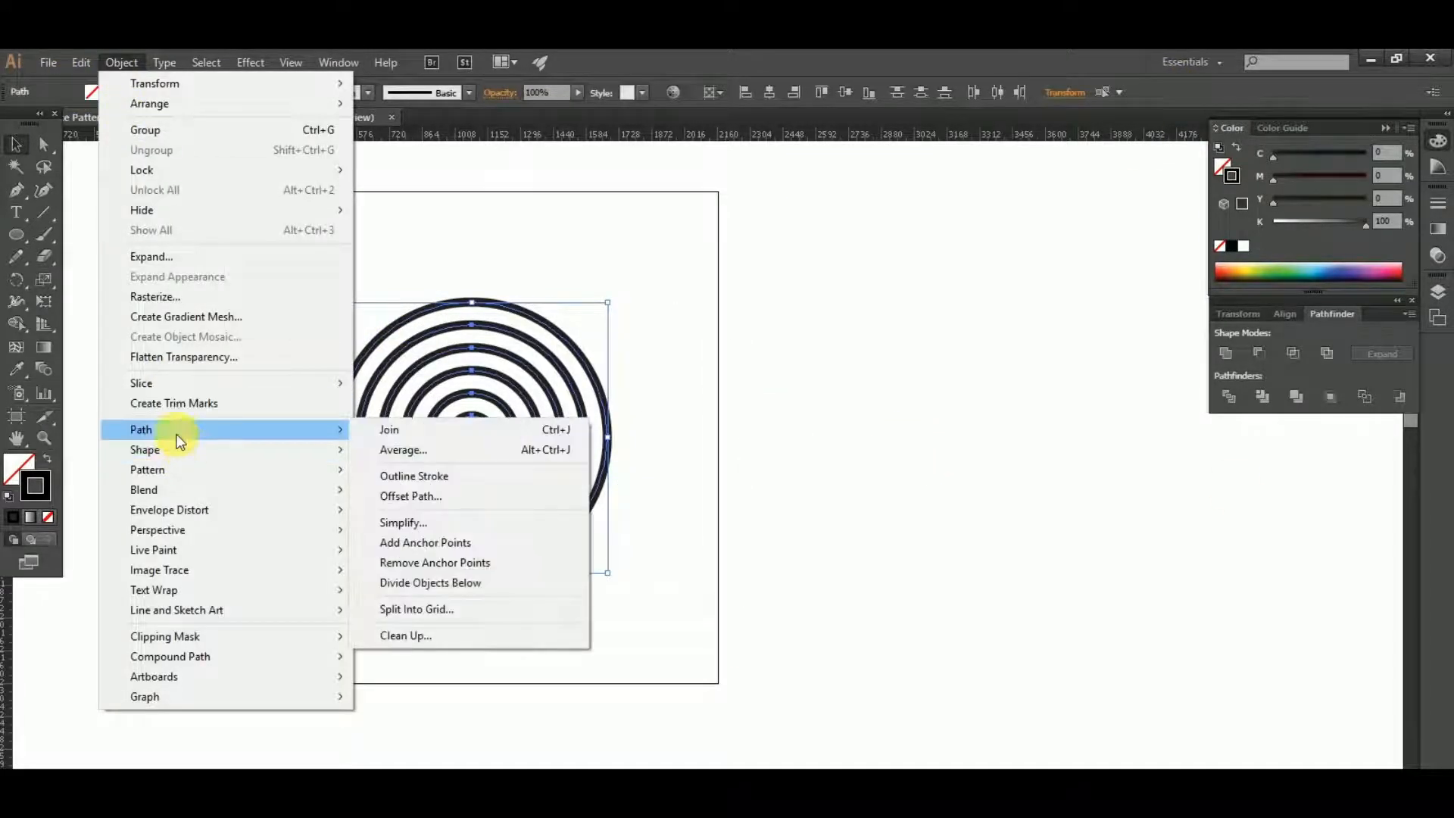
click(416, 476)
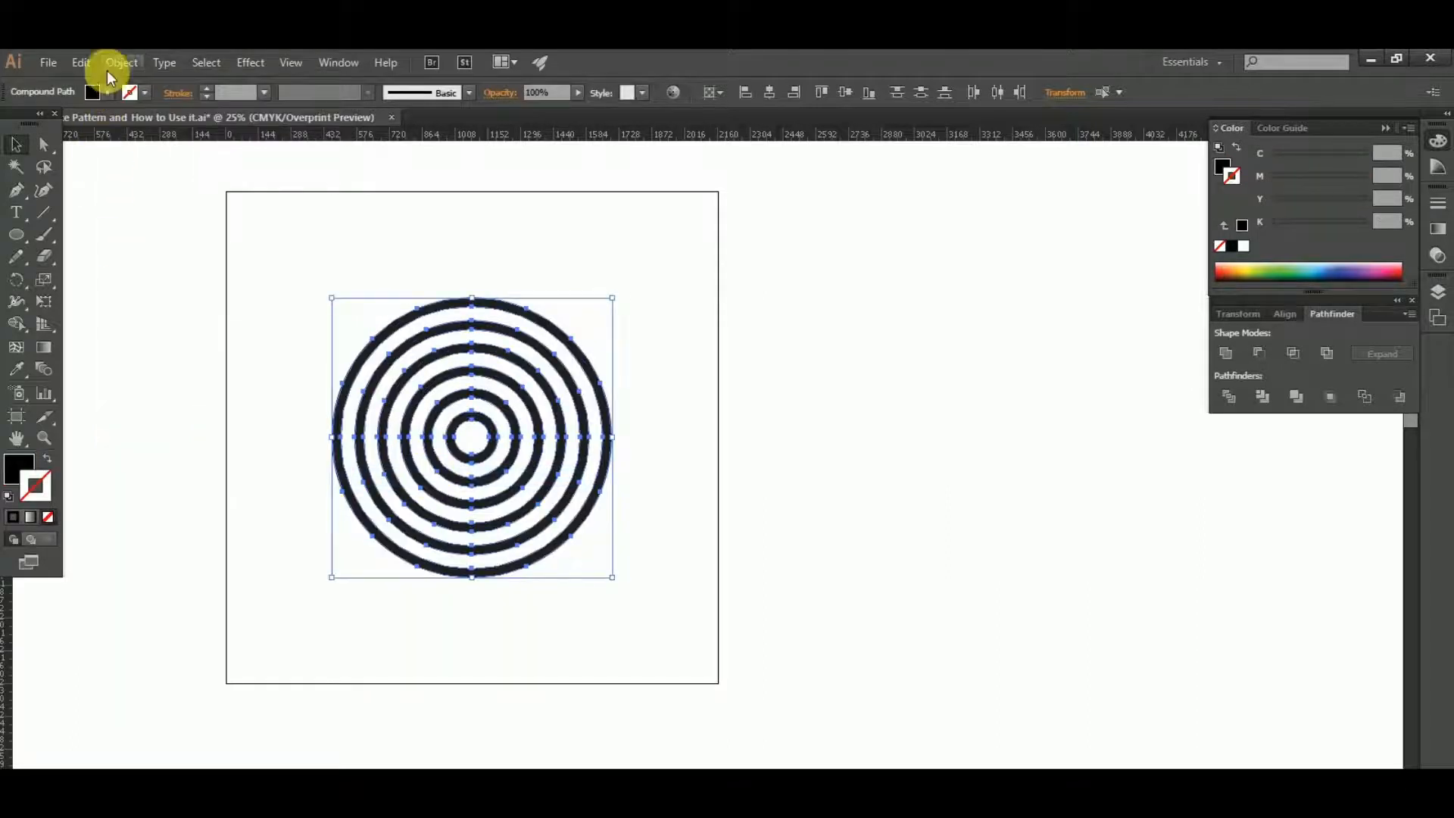
Combine the outlined rings into a single compound path and deselect it.
click(112, 63)
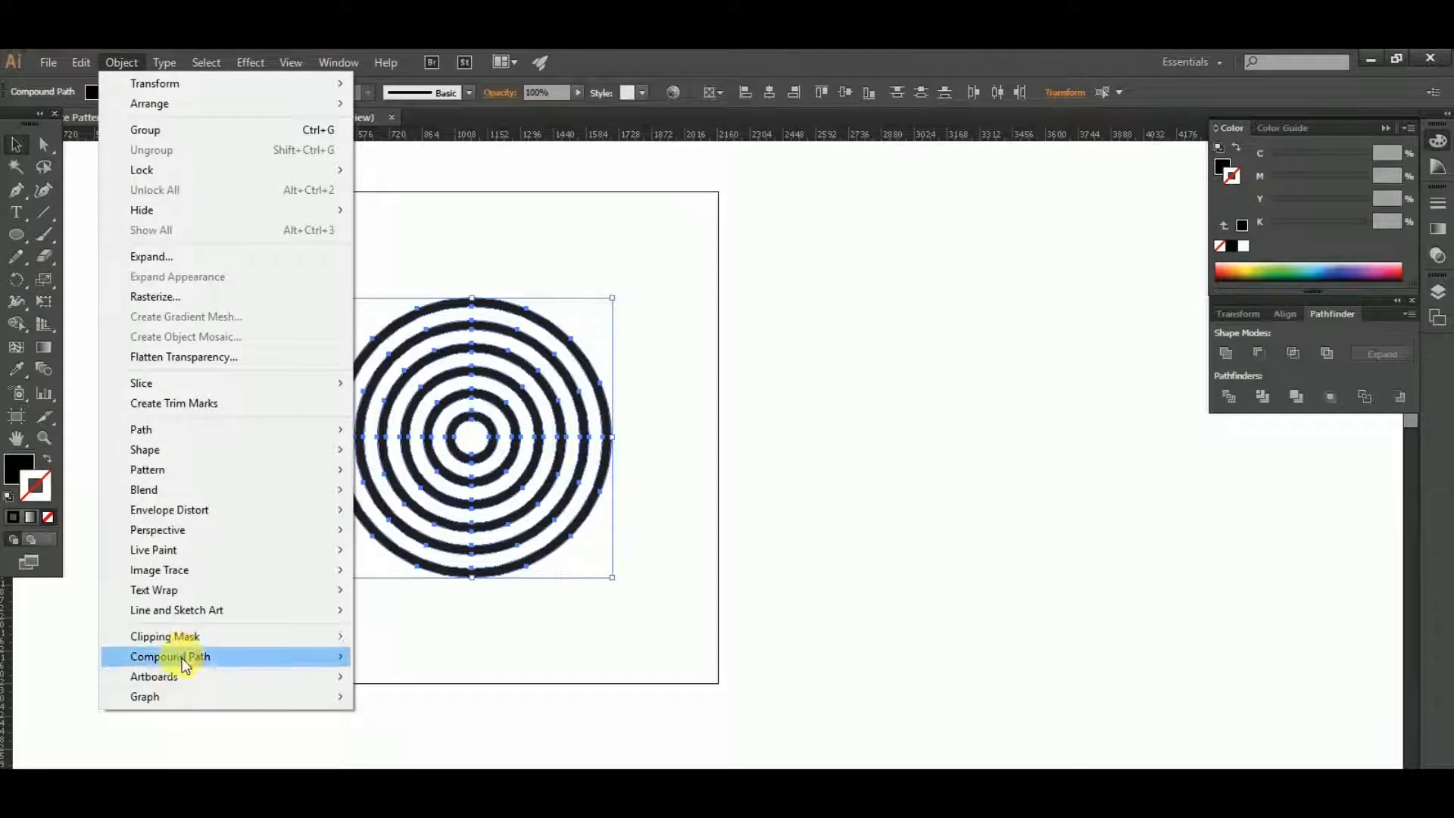
mouse_move(183, 661)
click(390, 657)
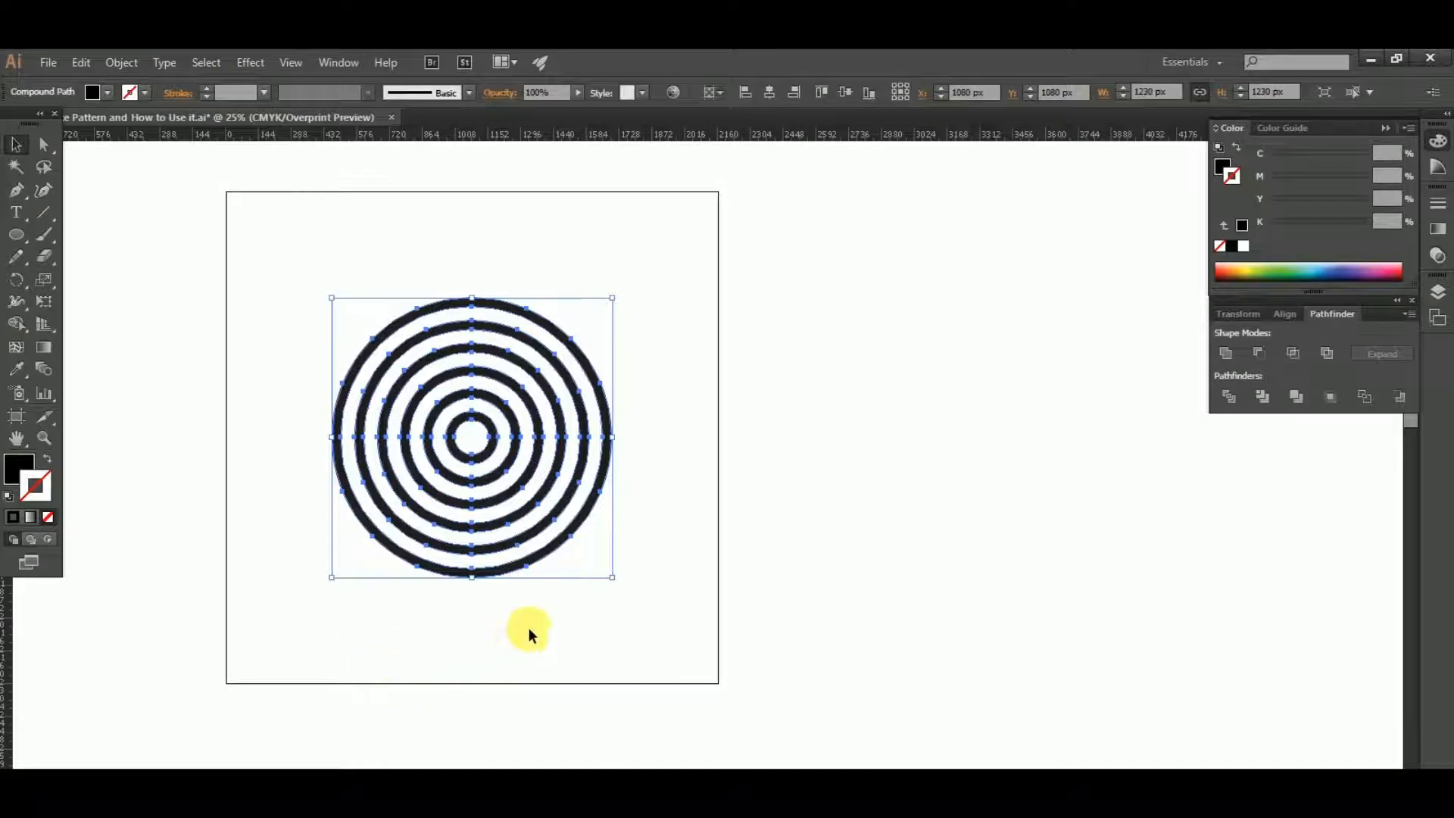
click(288, 337)
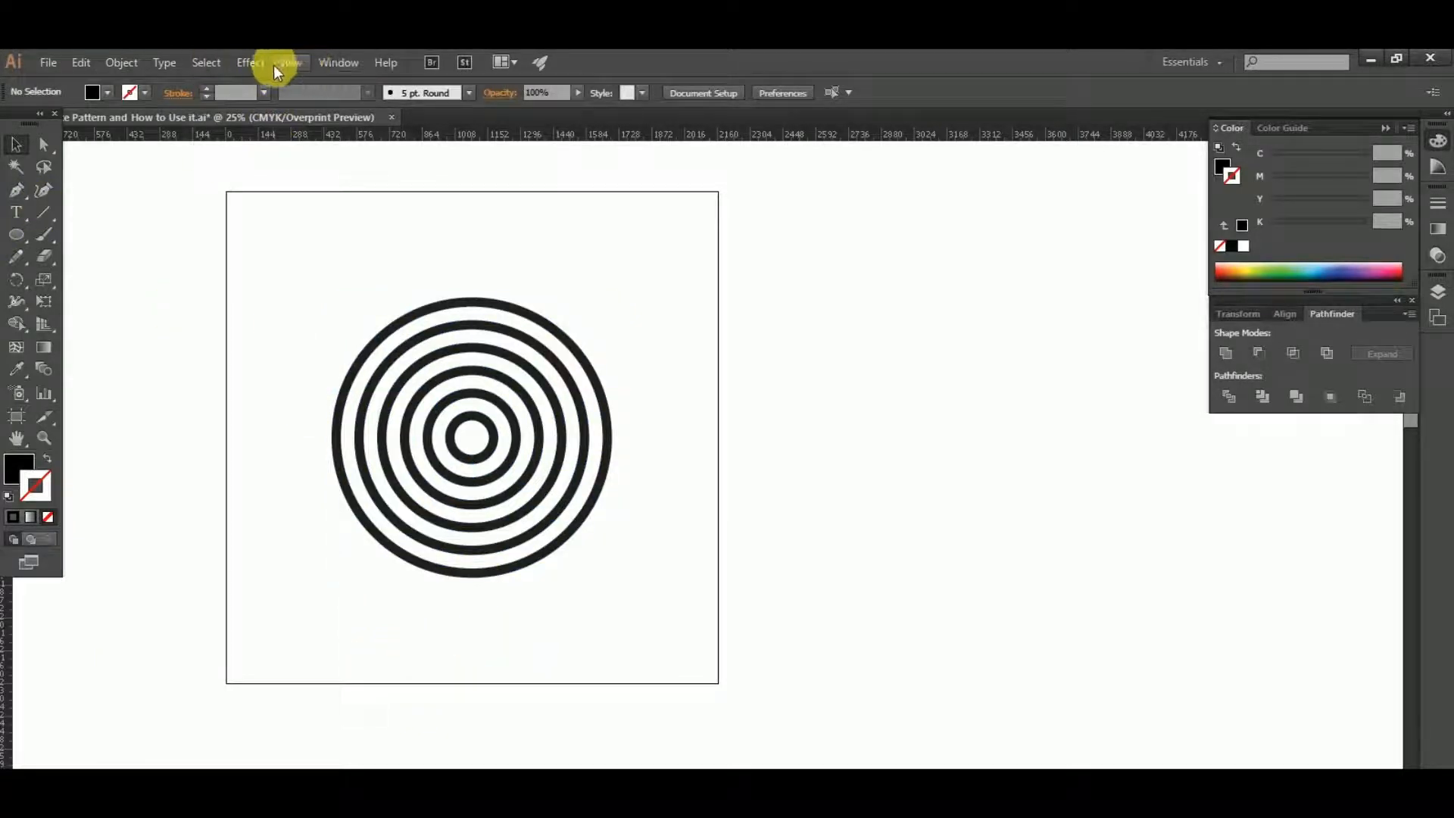
click(215, 66)
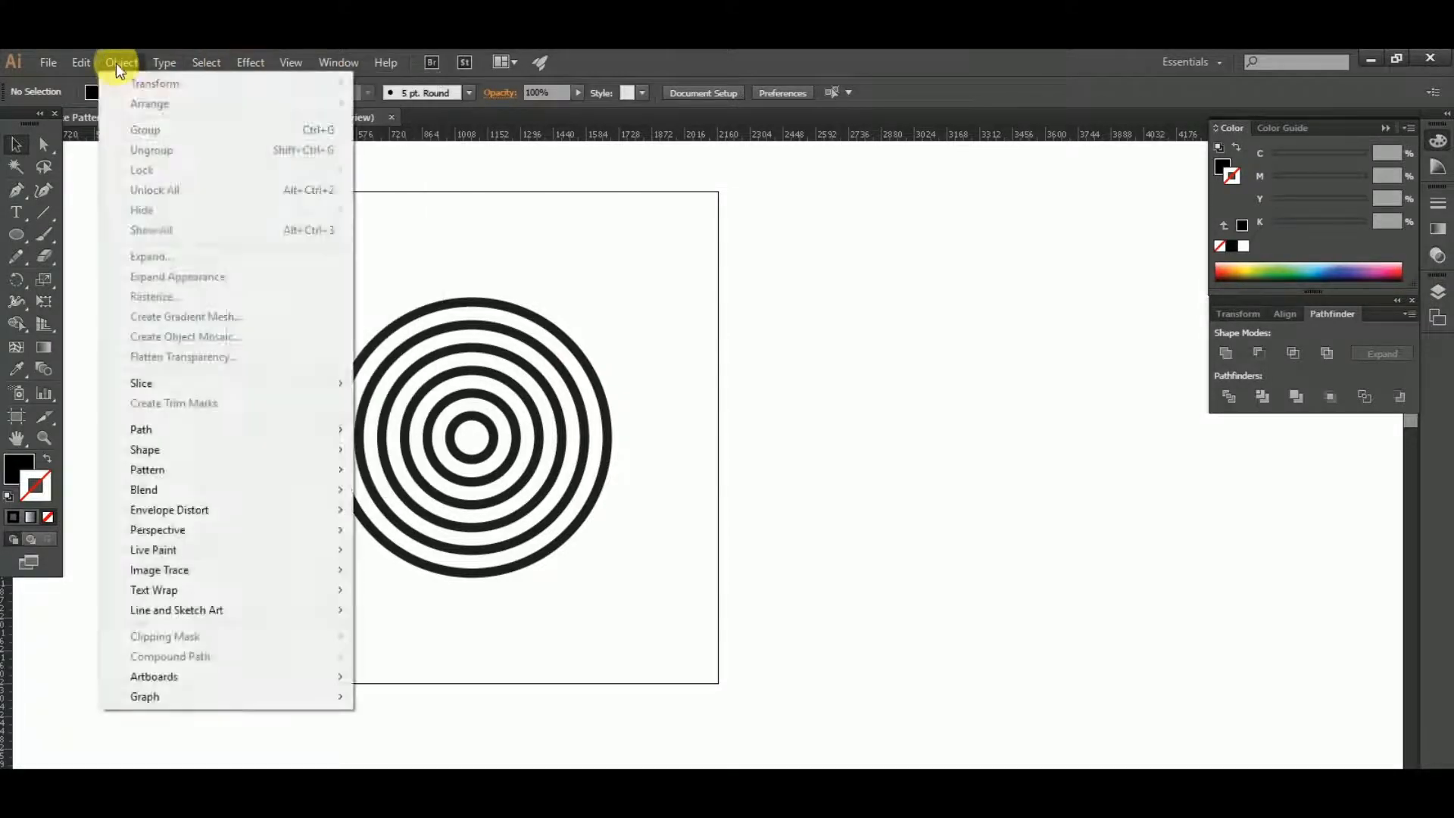
click(116, 61)
click(115, 61)
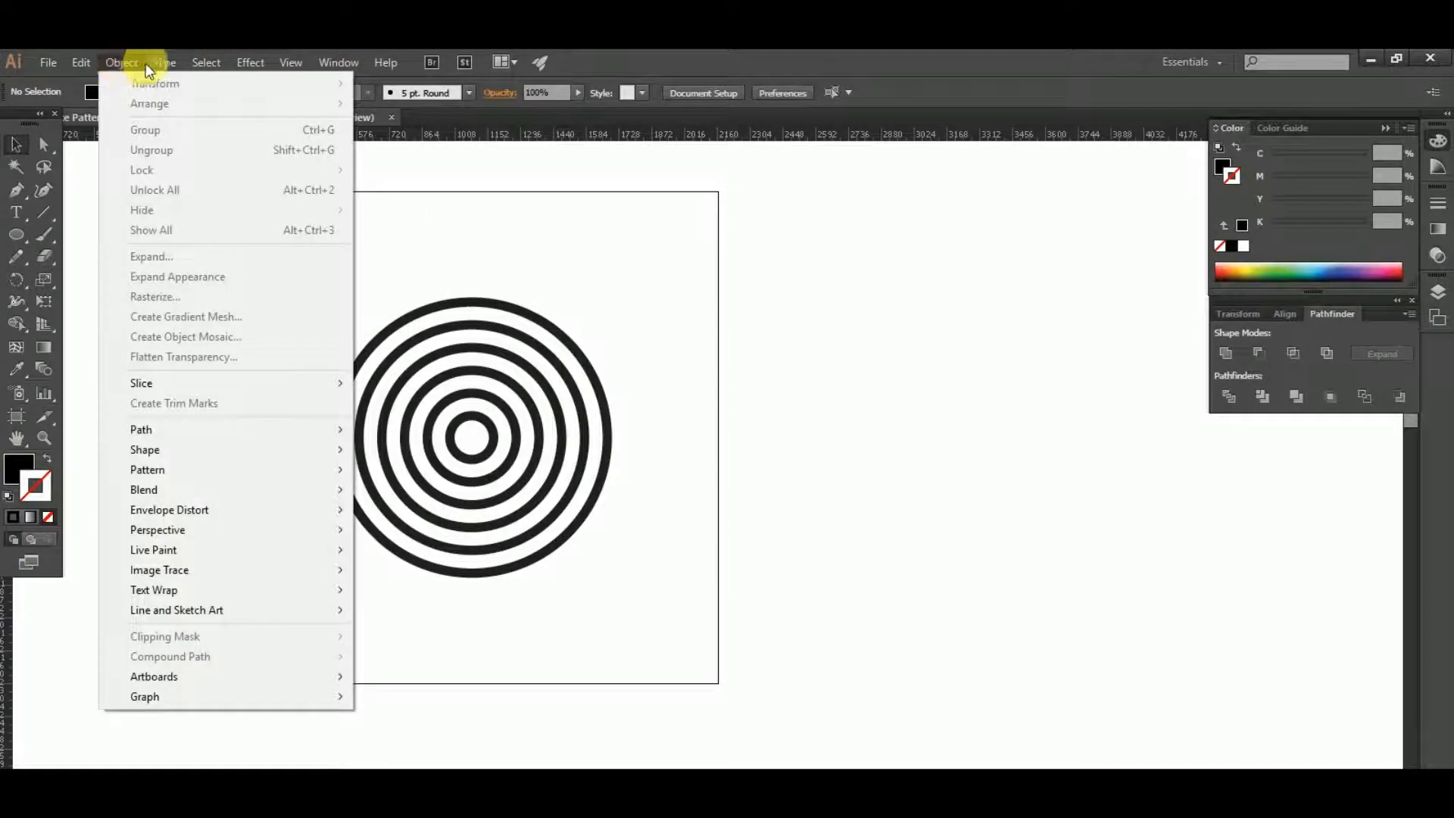
mouse_move(198, 67)
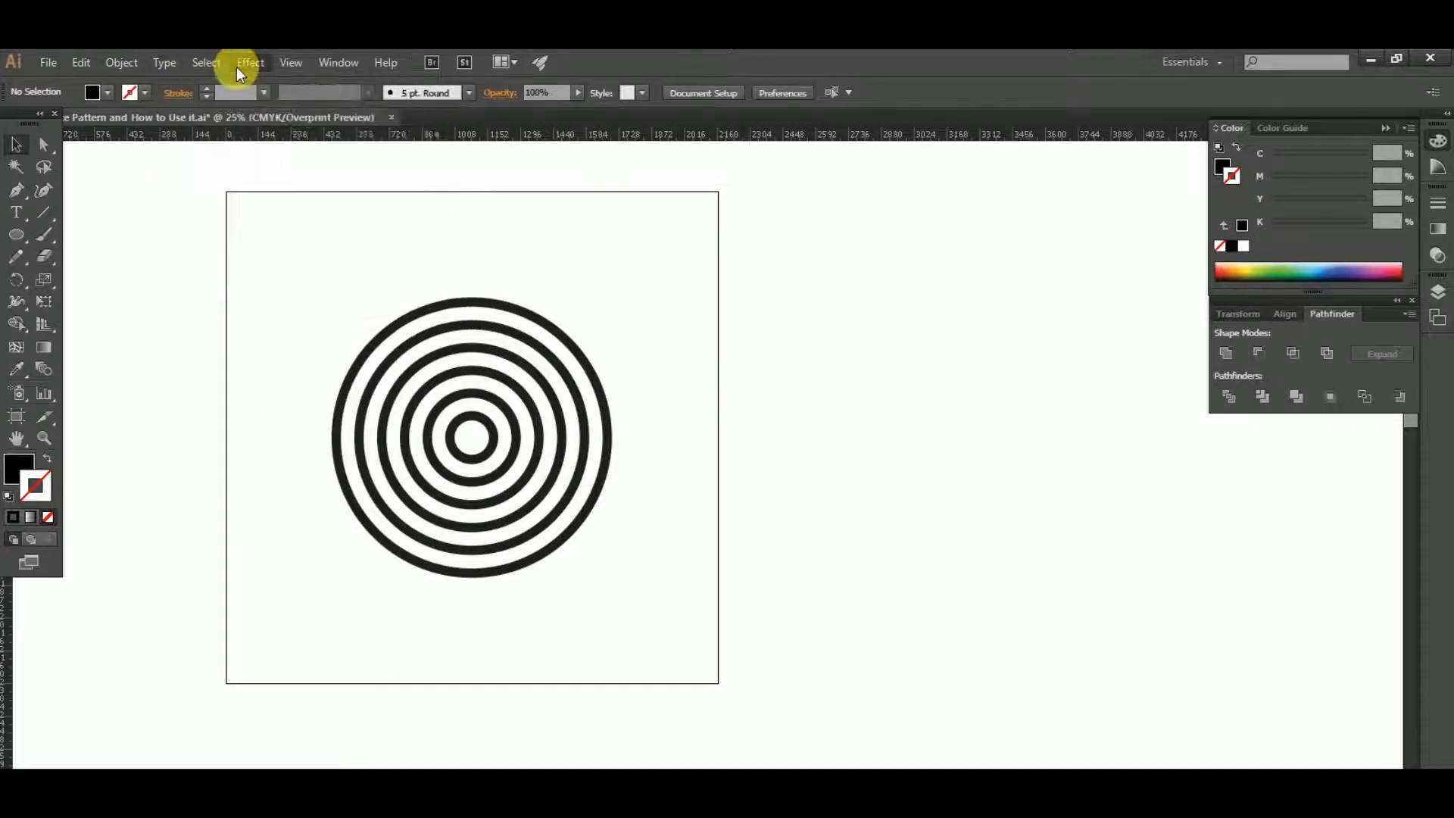
mouse_move(291, 67)
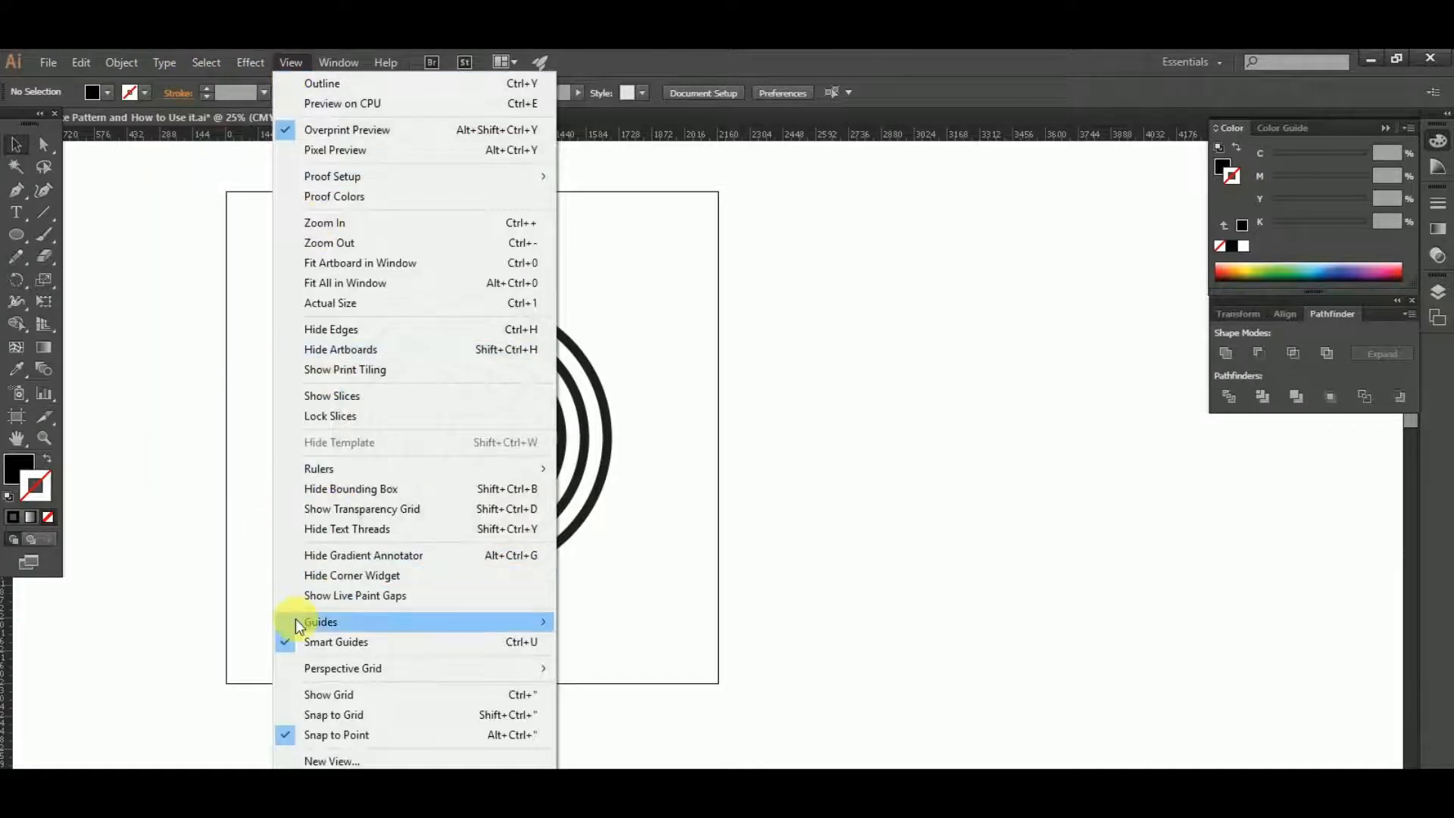
click(656, 615)
Draw a 615 px square from the rings' center out to their upper-left extent, covering that quarter.
drag(21, 242, 79, 239)
scroll(512, 448, up, 1)
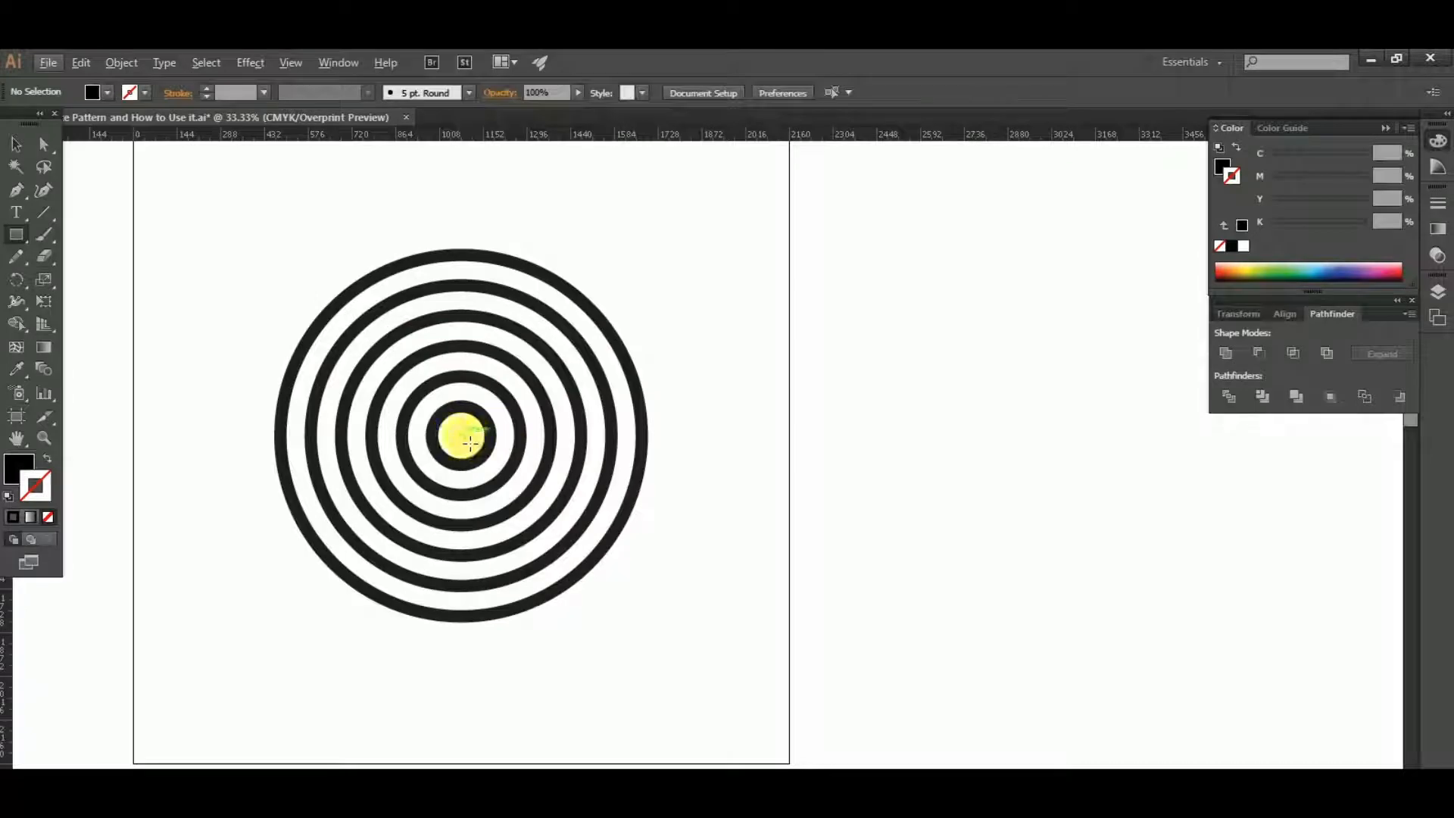
drag(471, 442, 274, 248)
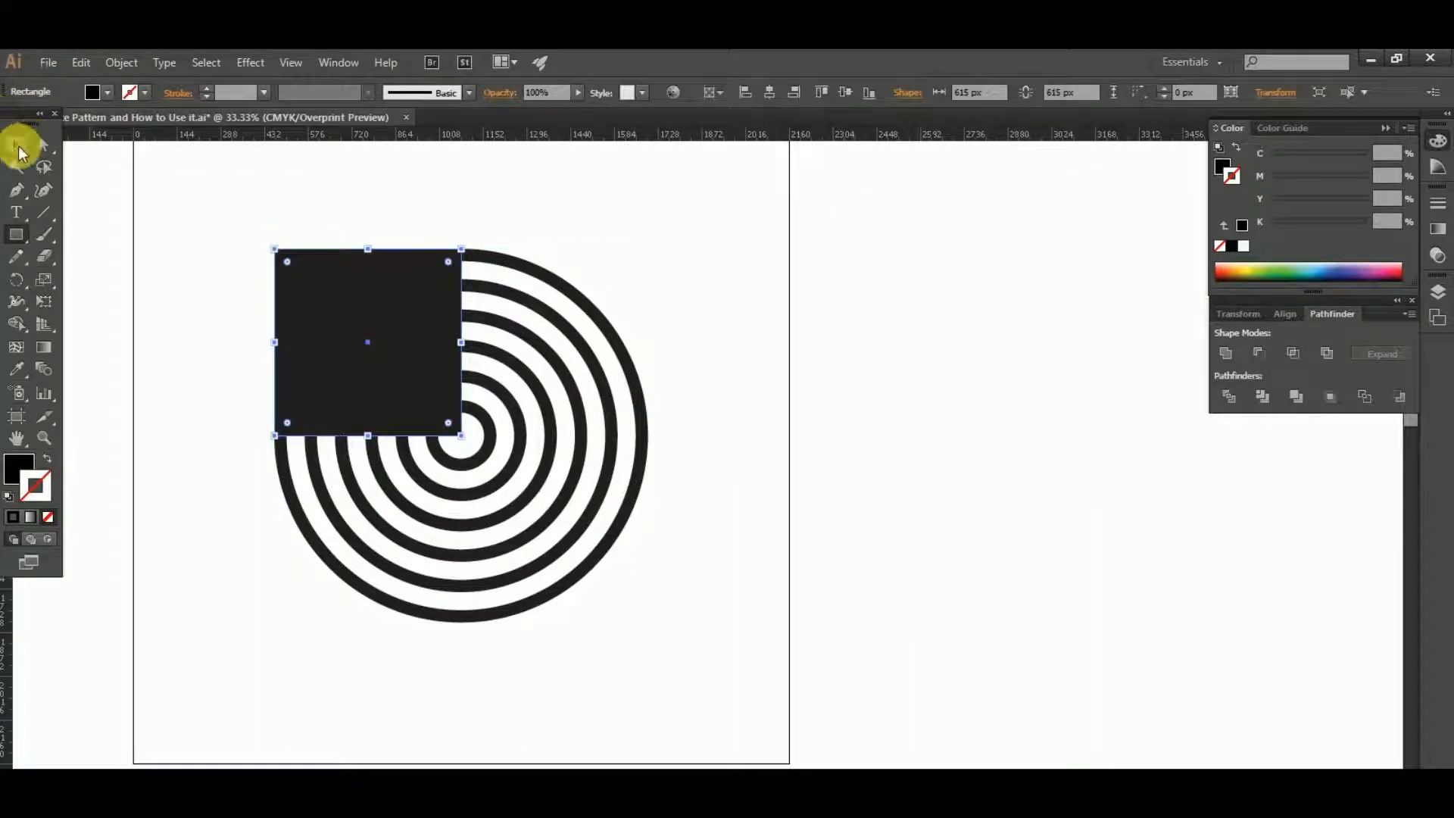
click(16, 144)
click(241, 309)
Intersect the black square with the concentric rings using Pathfinder so only the upper-left quarter of the rings is kept.
alt+scroll(241, 309, down, 1)
drag(288, 239, 552, 648)
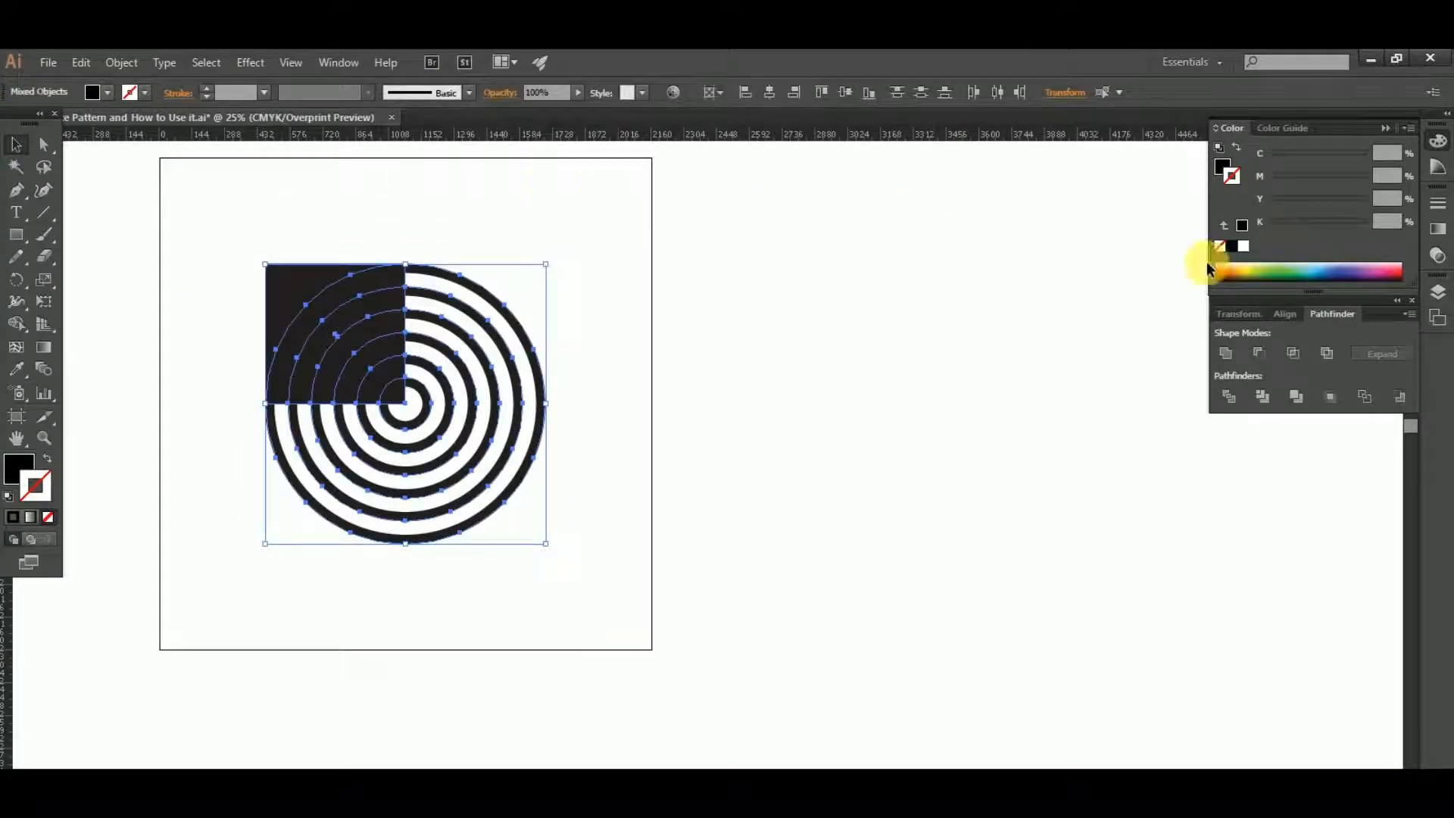
click(1412, 301)
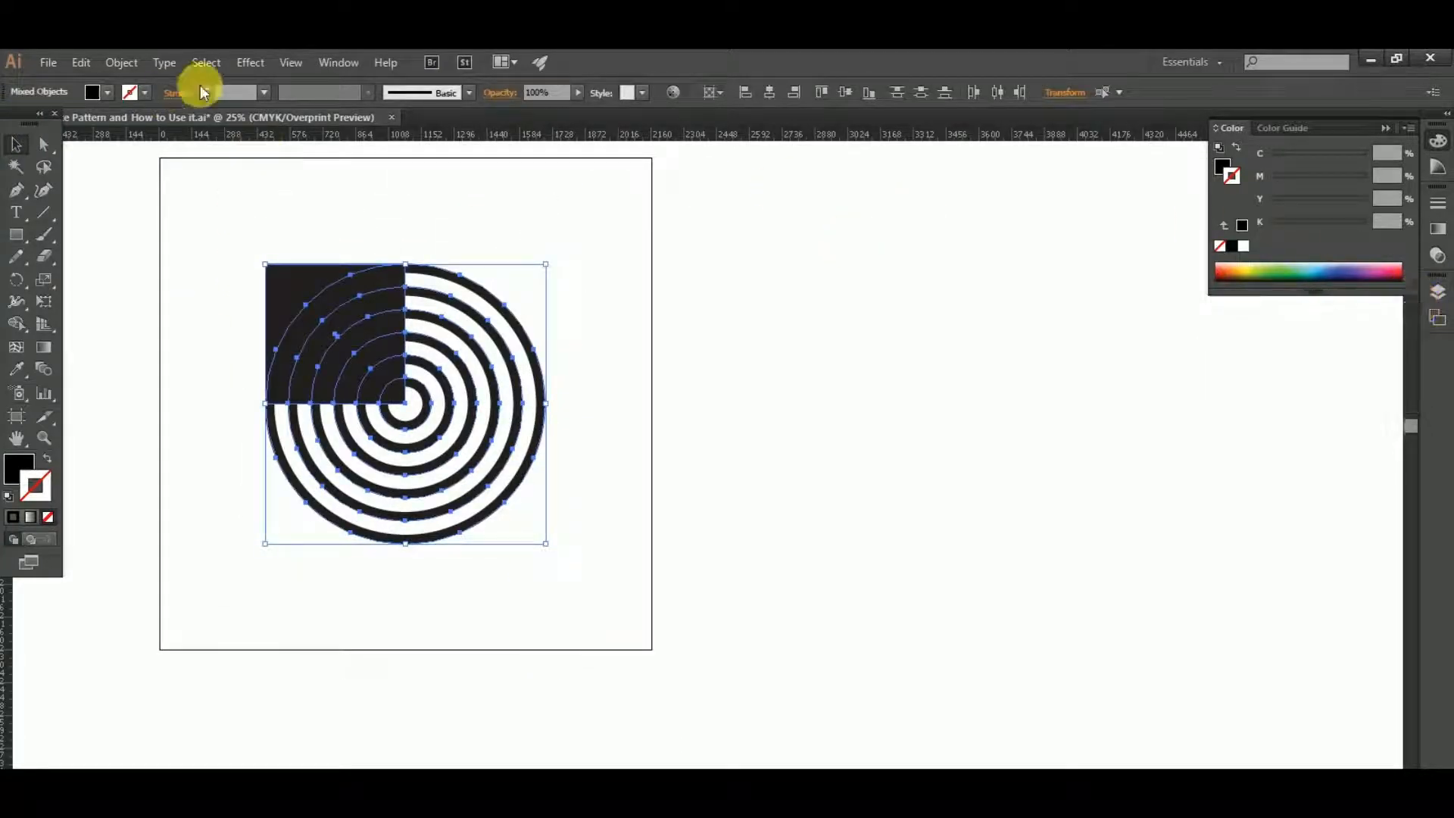
click(346, 63)
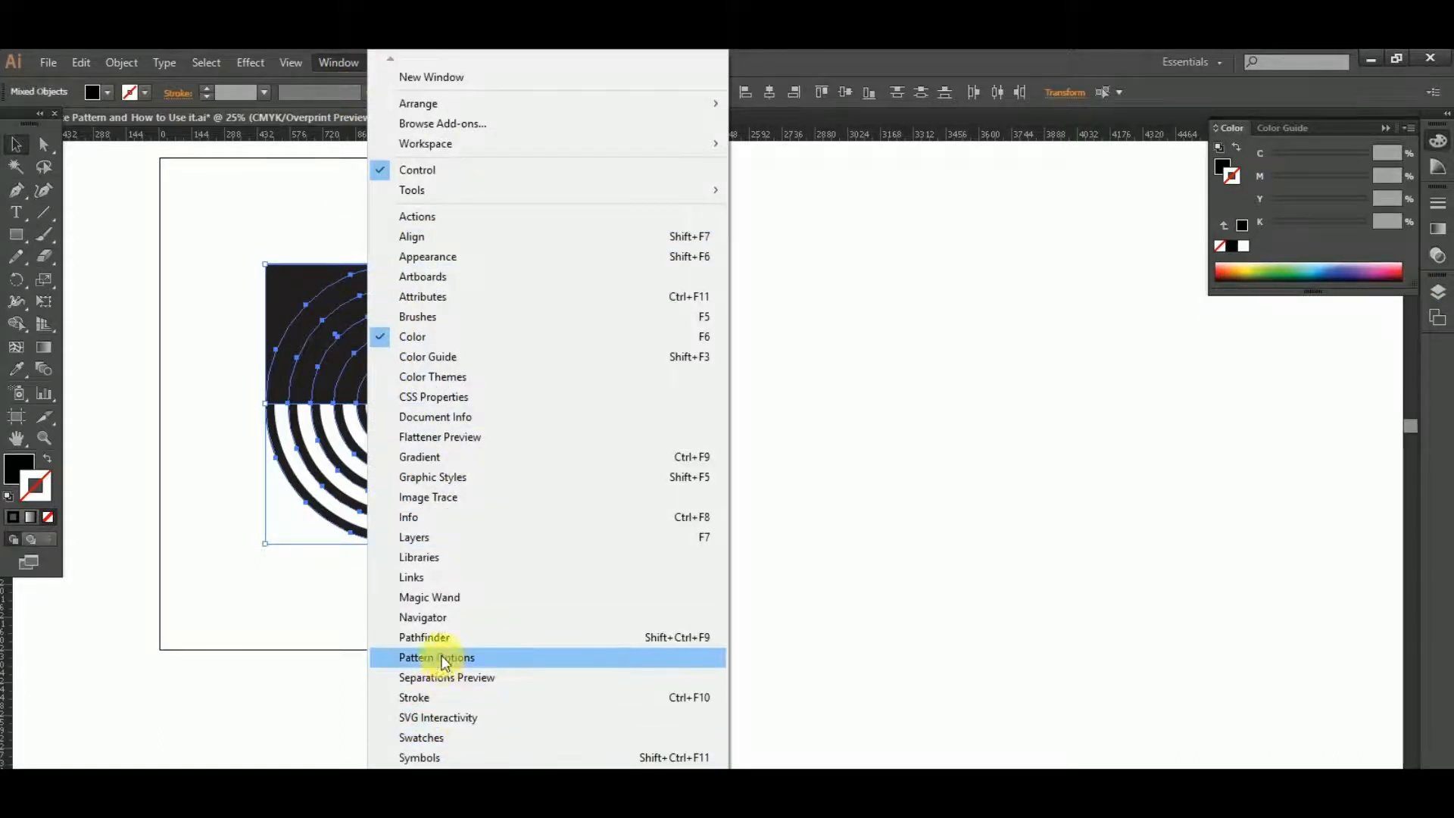
click(427, 637)
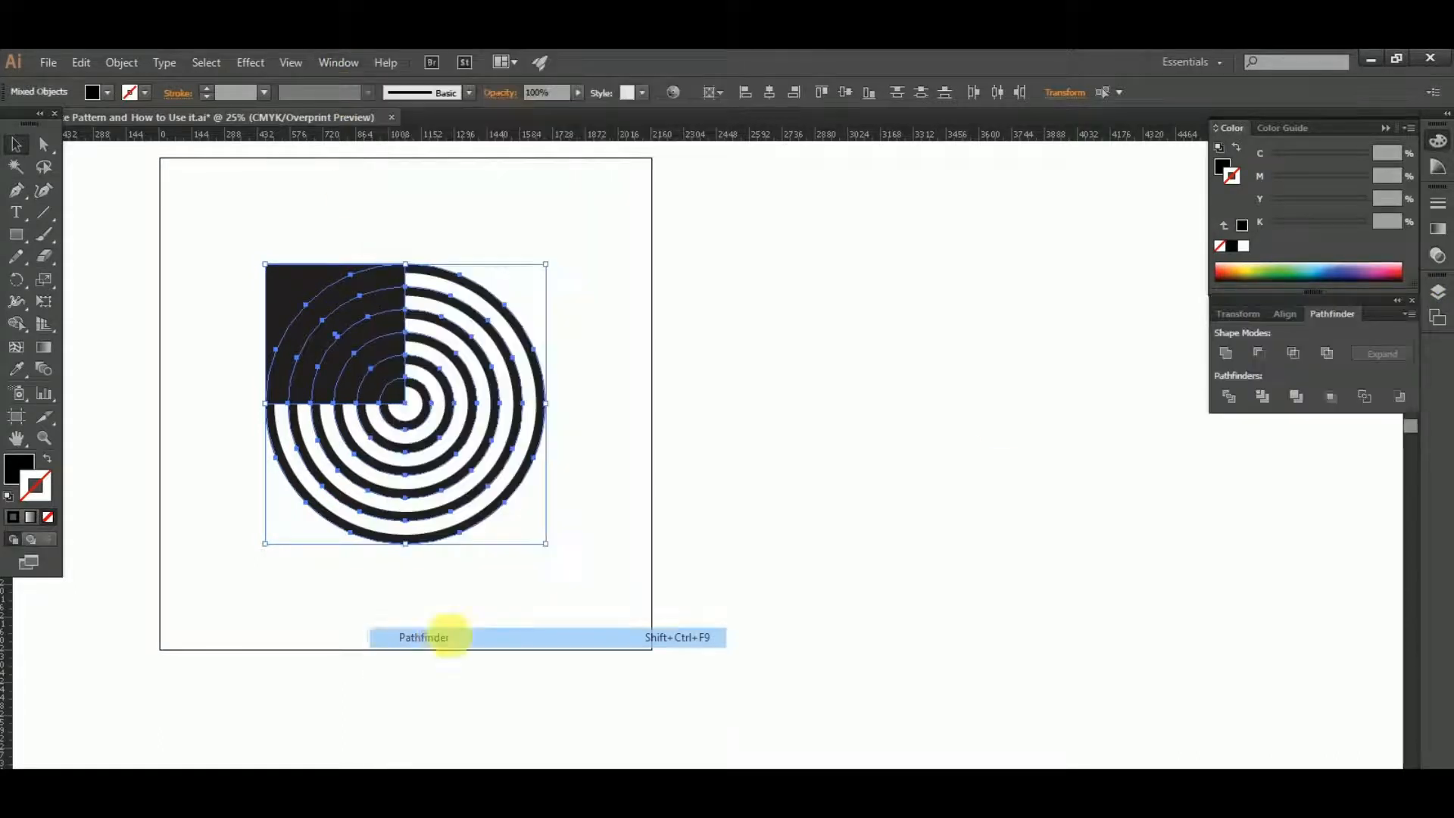
click(1292, 358)
click(746, 510)
scroll(364, 251, up, 1)
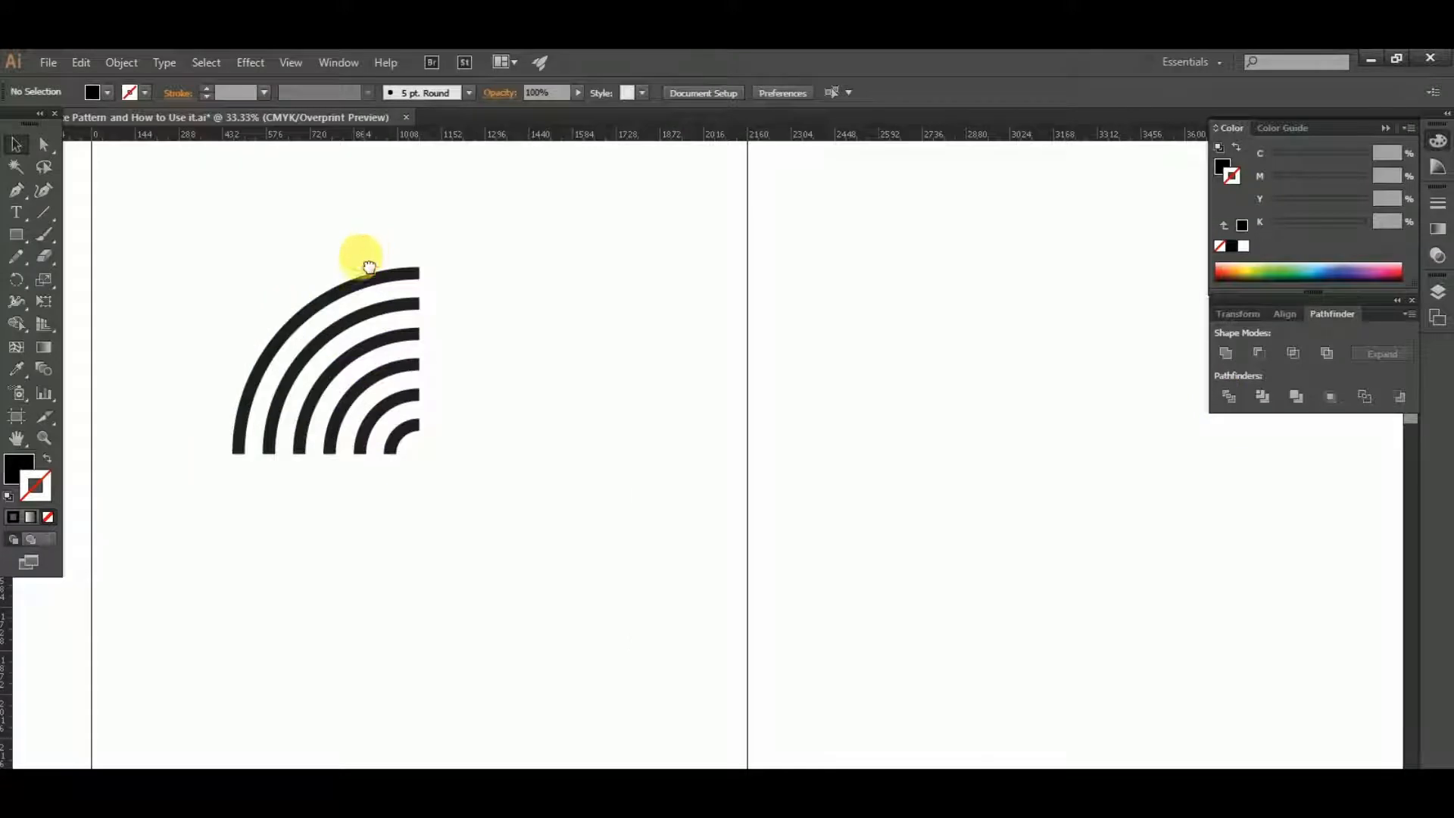
Duplicate the quarter rings directly to the right and rotate the copy 90° clockwise to form the upper half of the circles.
click(363, 295)
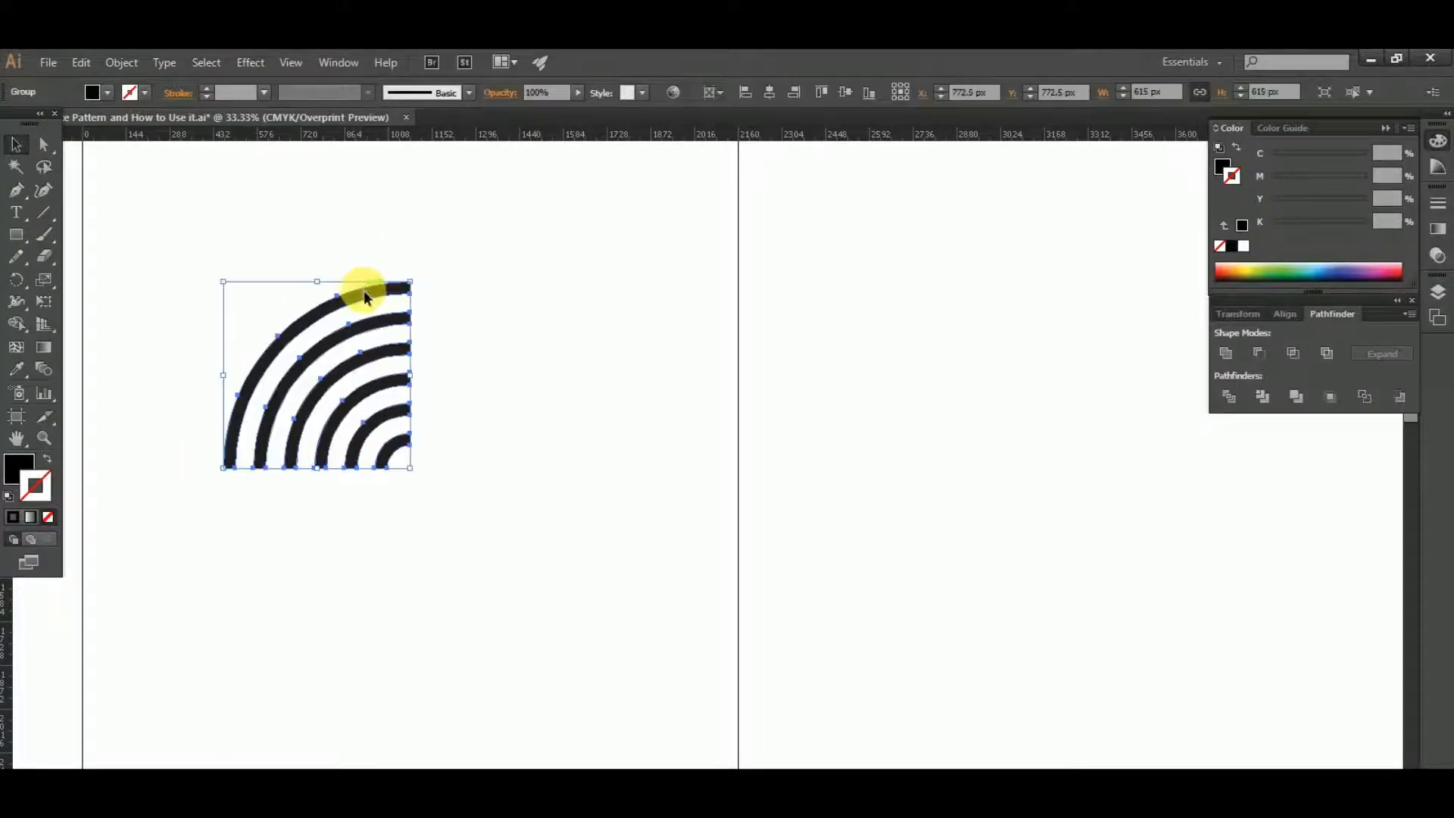
drag(363, 294, 550, 331)
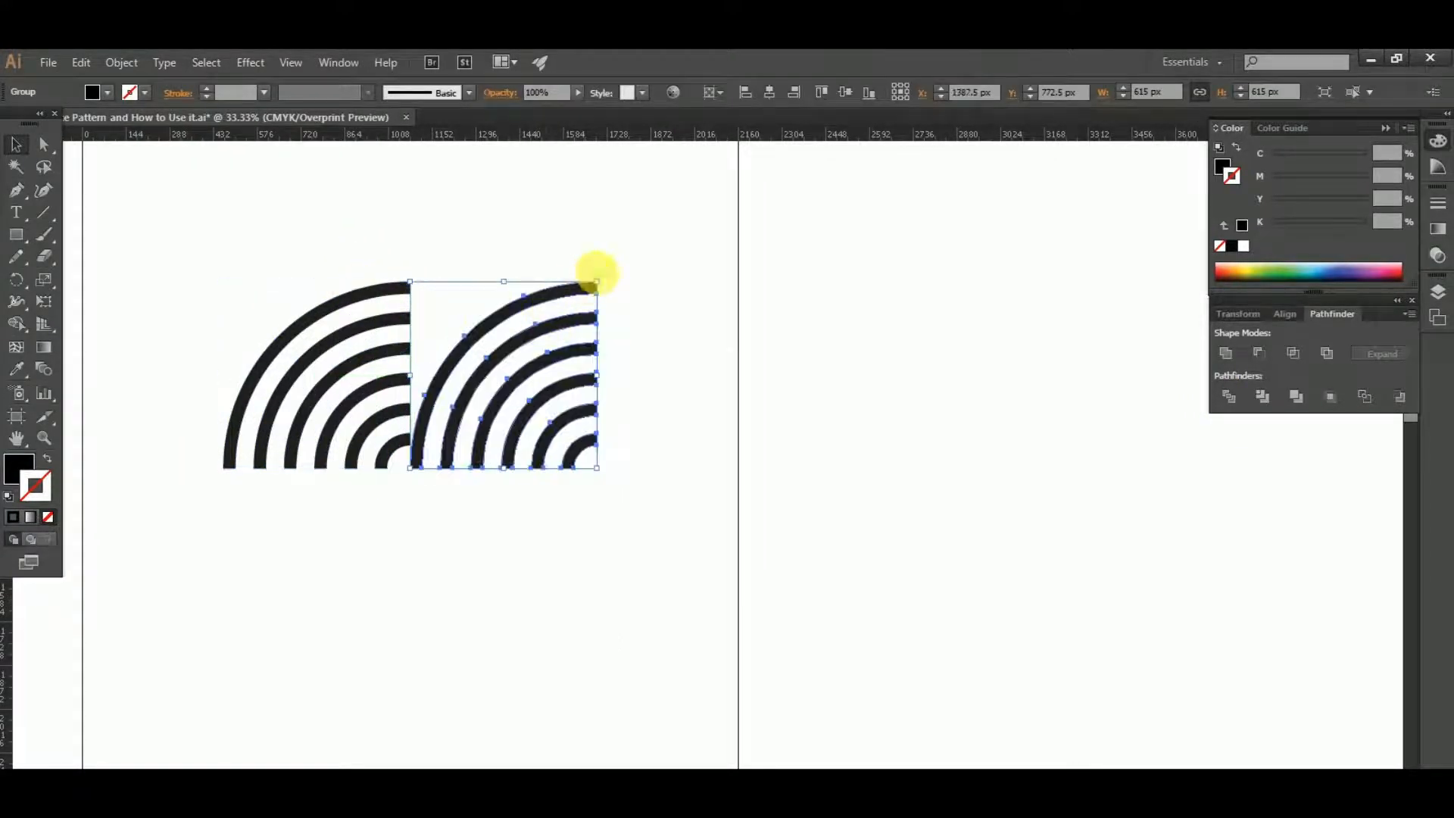
drag(606, 280, 610, 531)
click(606, 526)
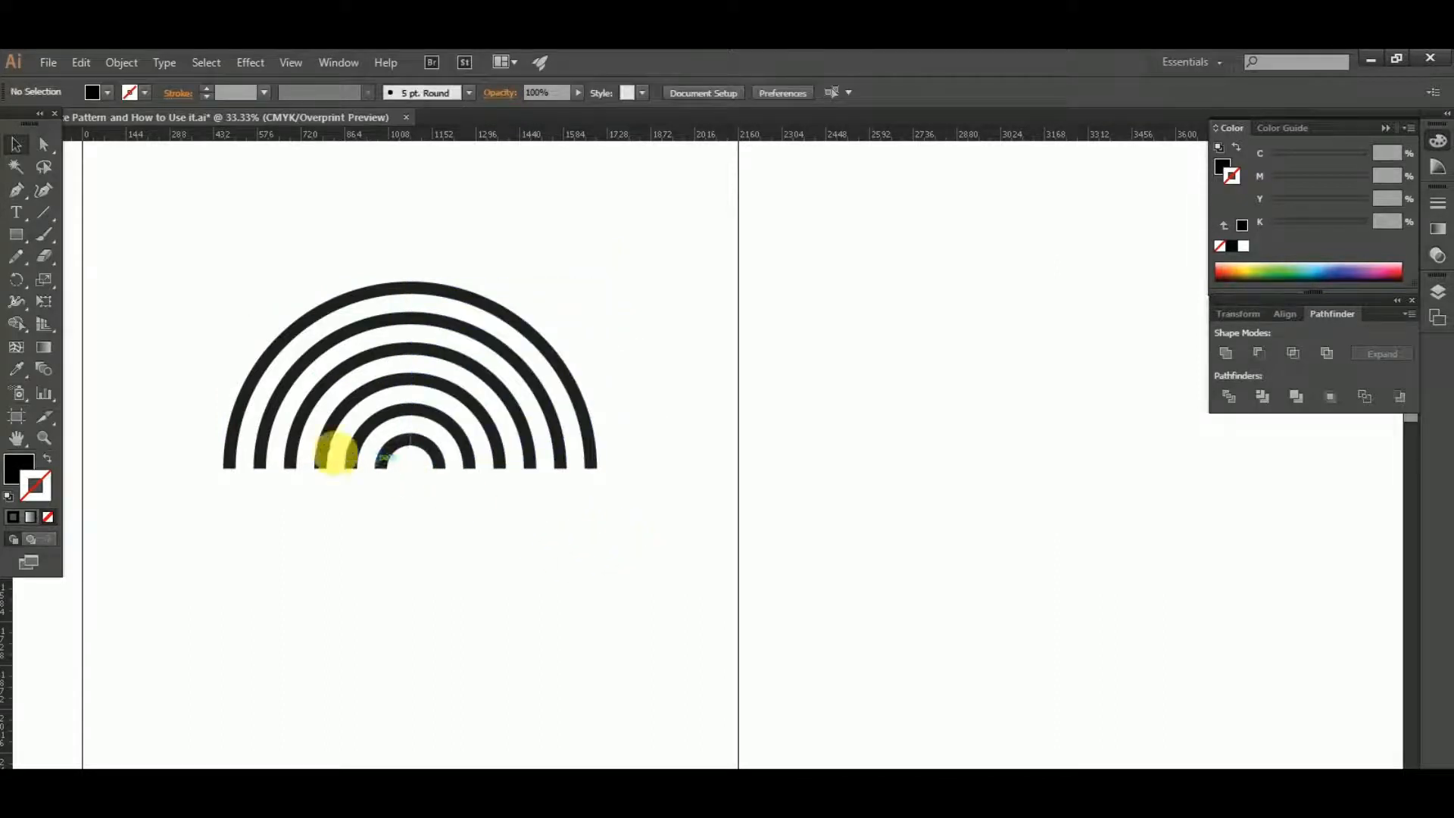
Add another rotated copy of the quarter rings directly below the upper-left one, continuing the circles into the lower-left quarter.
click(327, 454)
drag(326, 453, 461, 497)
click(464, 552)
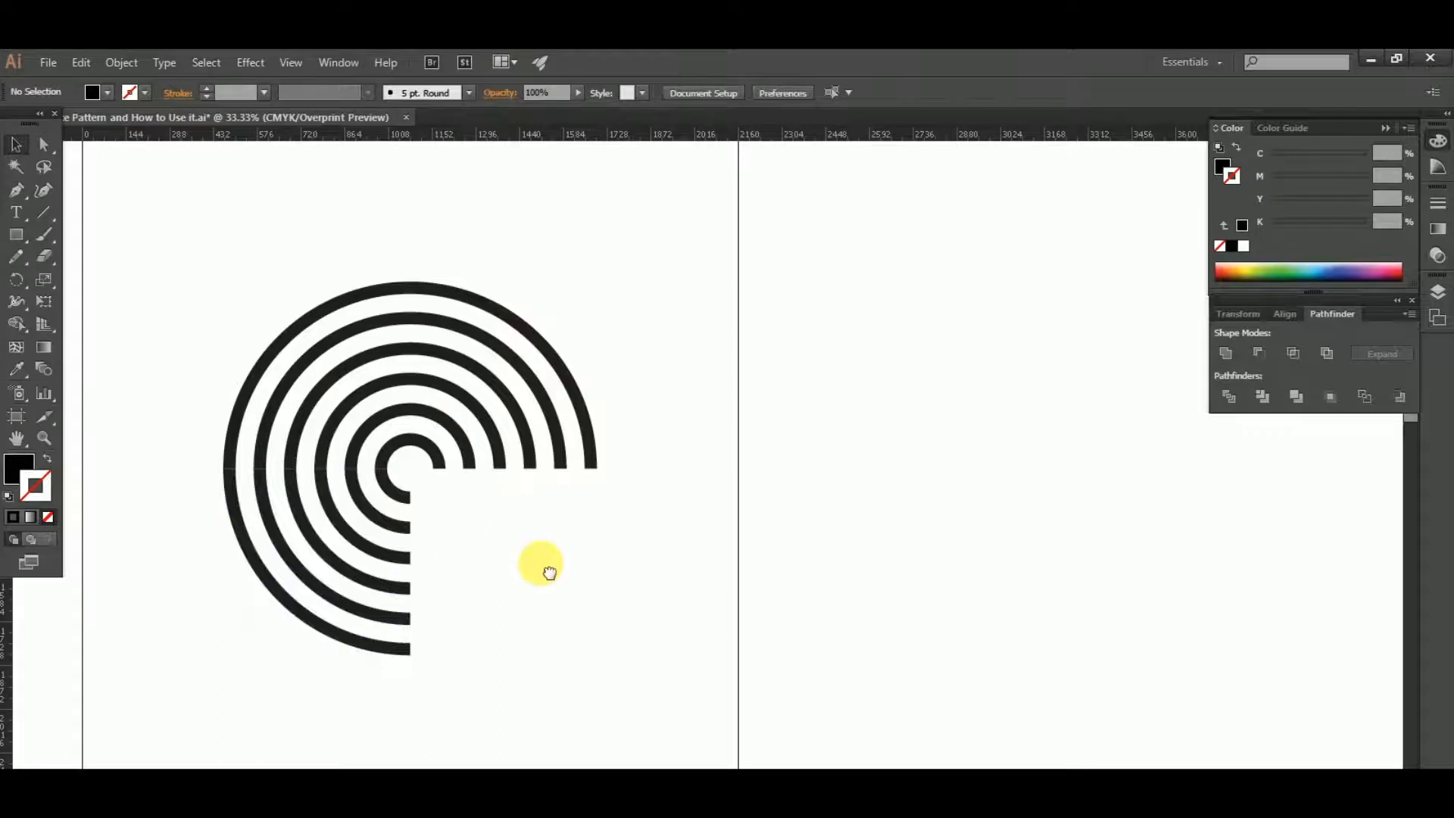
Duplicate the upper-right quarter downward so its arcs flow out of the lower-left quarter's arc ends in an S-curve.
drag(549, 573, 470, 444)
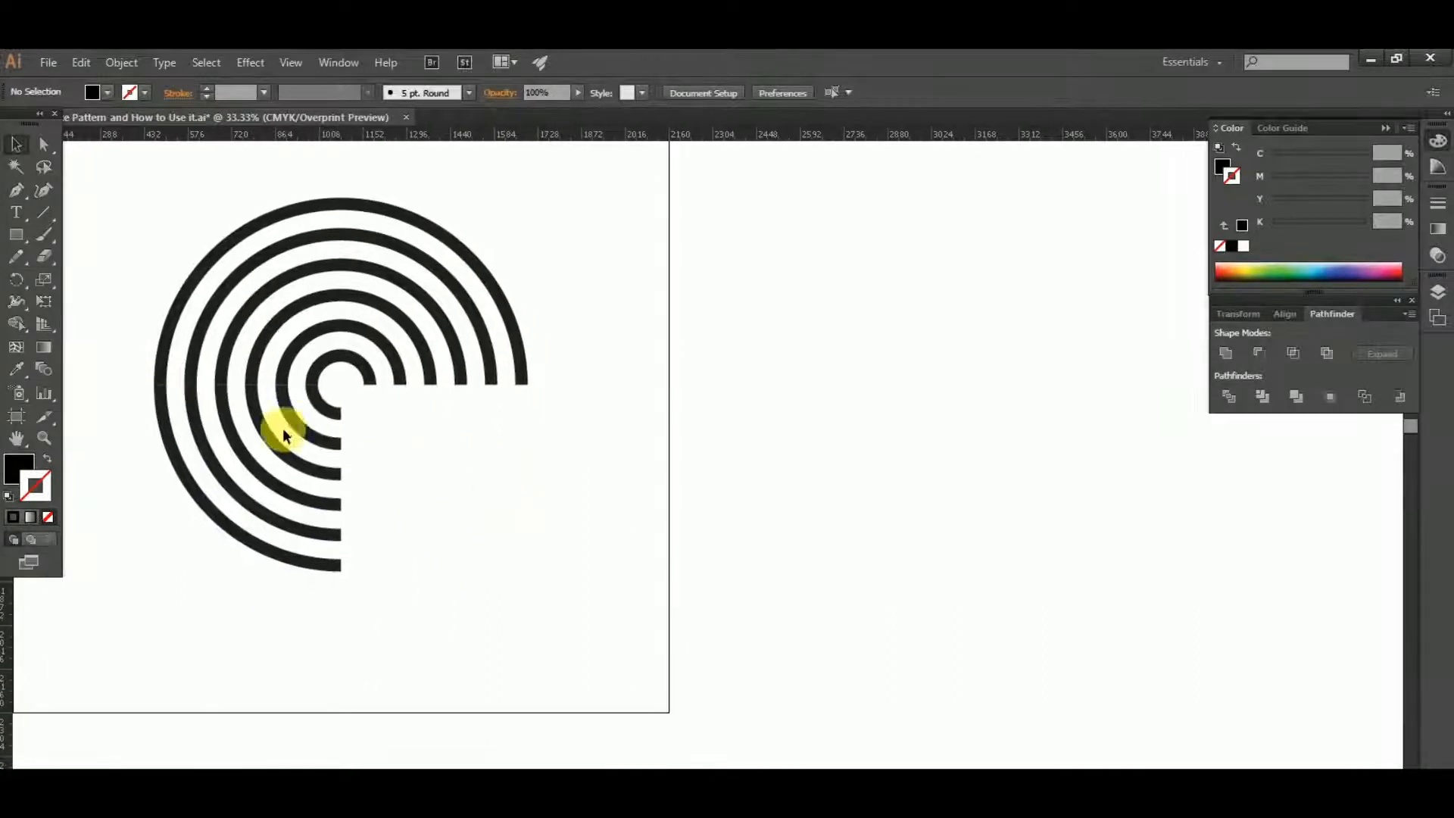
click(397, 357)
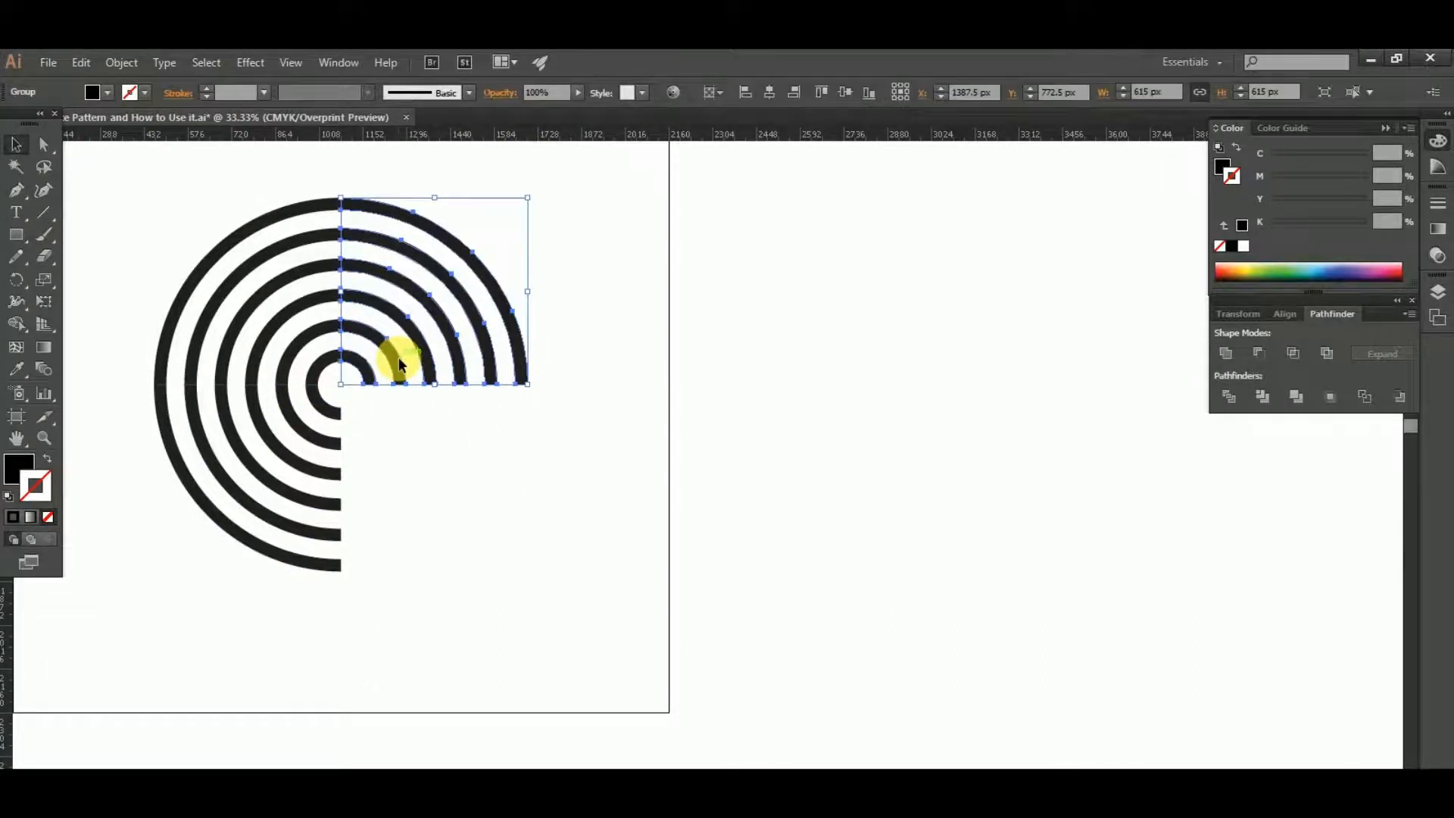
drag(399, 357, 406, 572)
scroll(325, 413, up, 9)
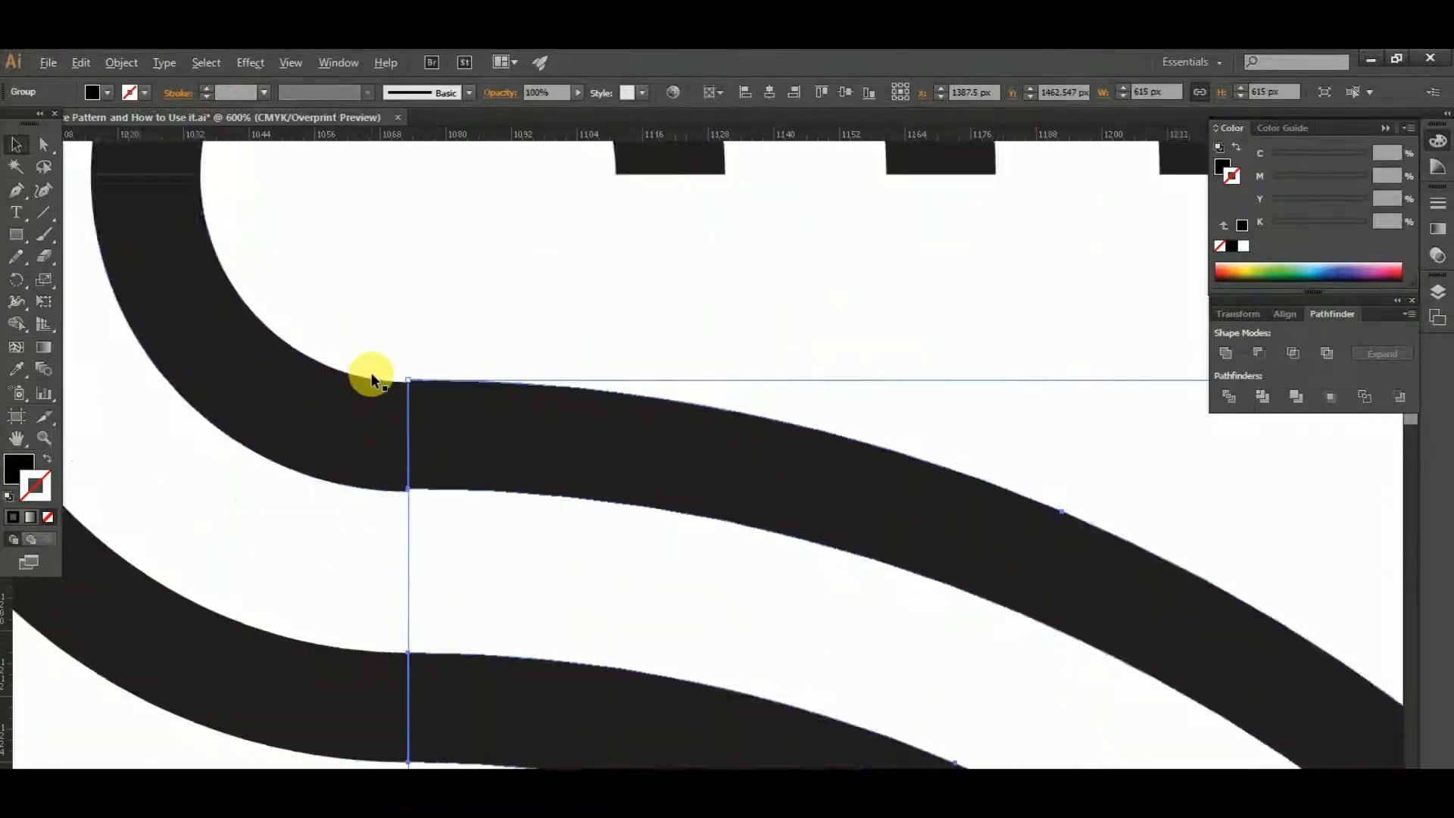
Align the copied lower-right quarter's arc ends exactly with the lower-left quarter's arcs and check the joints up close.
scroll(371, 374, up, 1)
drag(522, 447, 476, 480)
scroll(497, 388, up, 4)
click(451, 362)
scroll(442, 356, down, 8)
scroll(434, 351, down, 1)
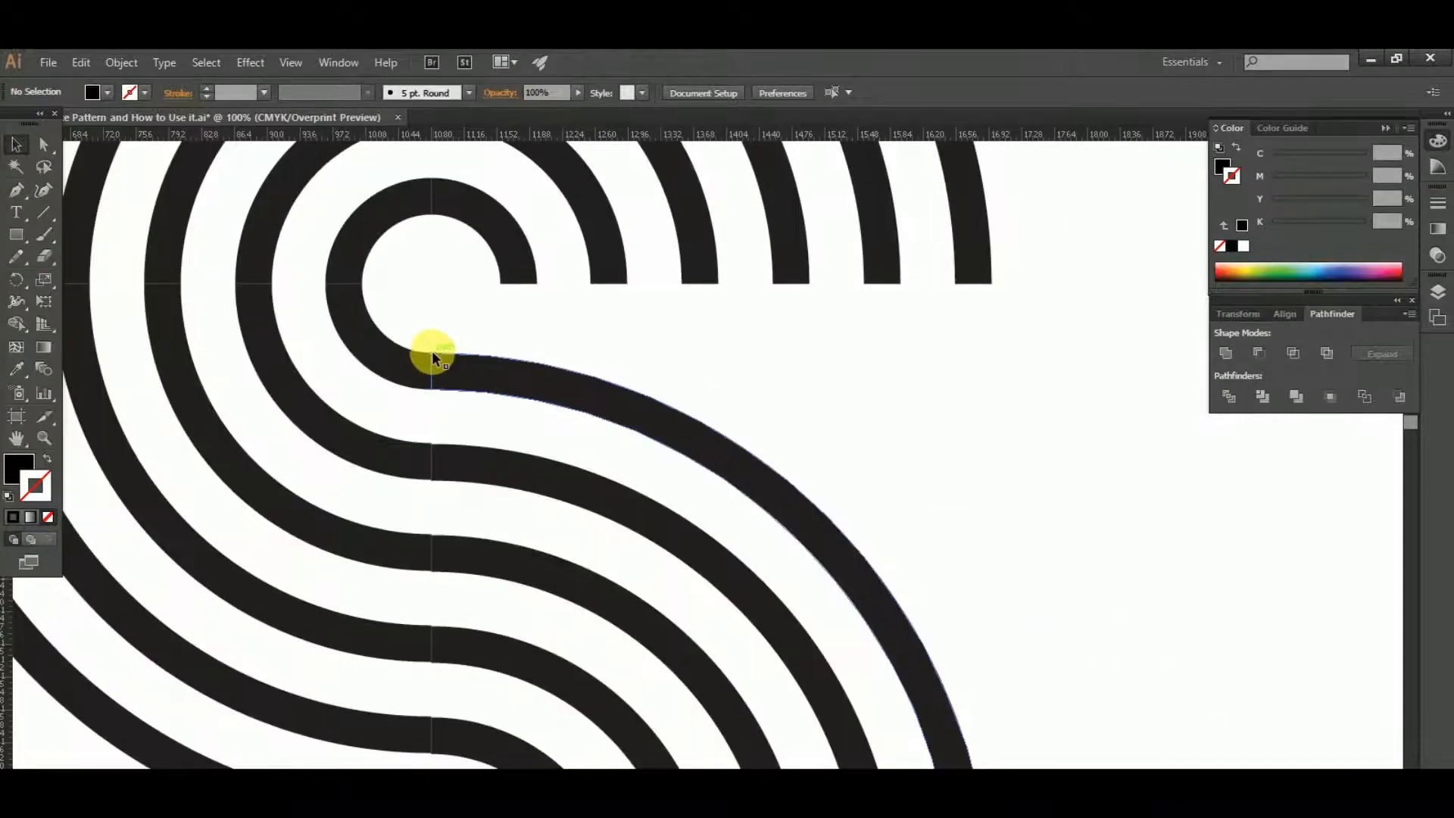
scroll(425, 354, up, 6)
scroll(381, 374, down, 2)
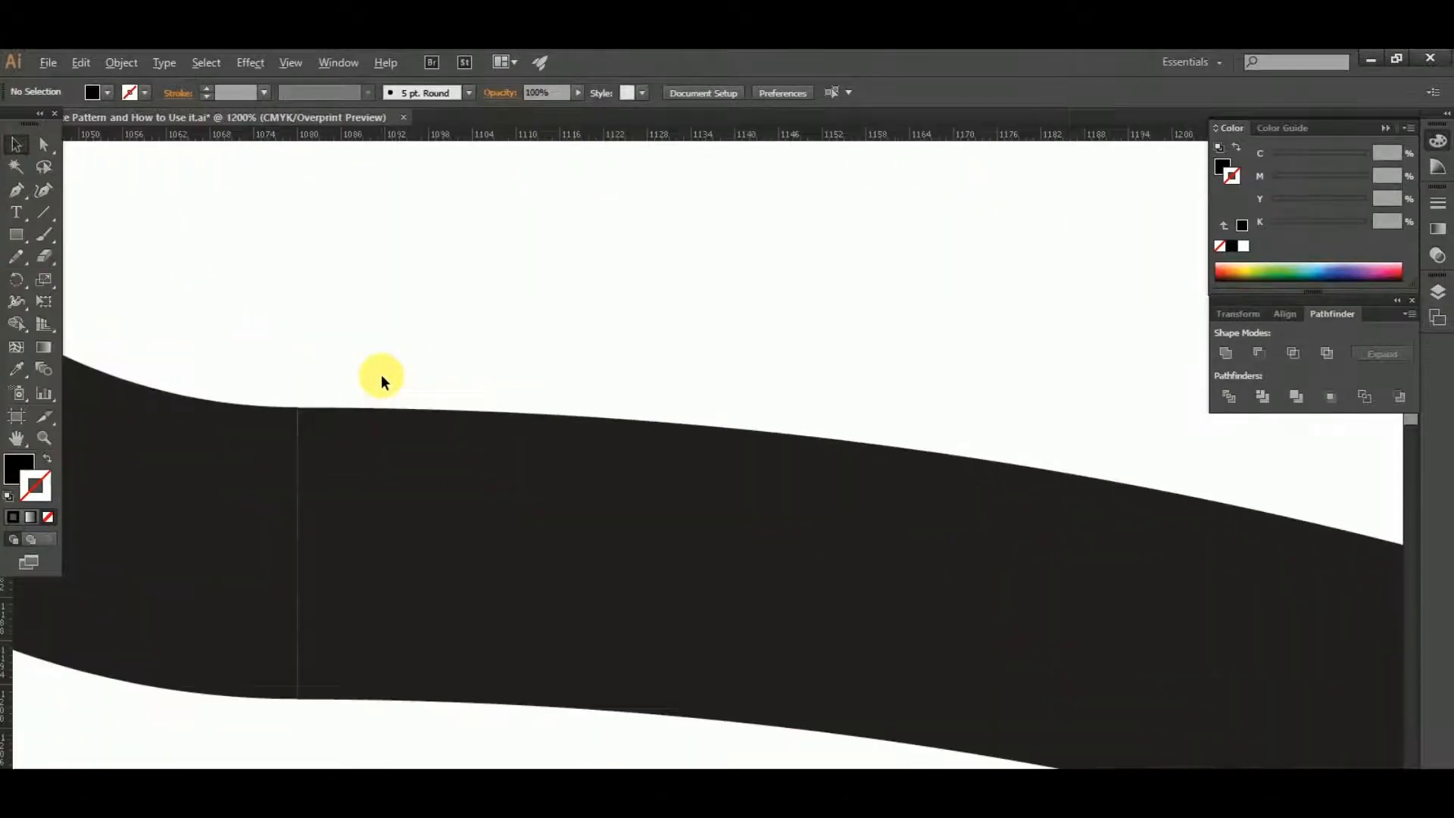
scroll(380, 375, down, 8)
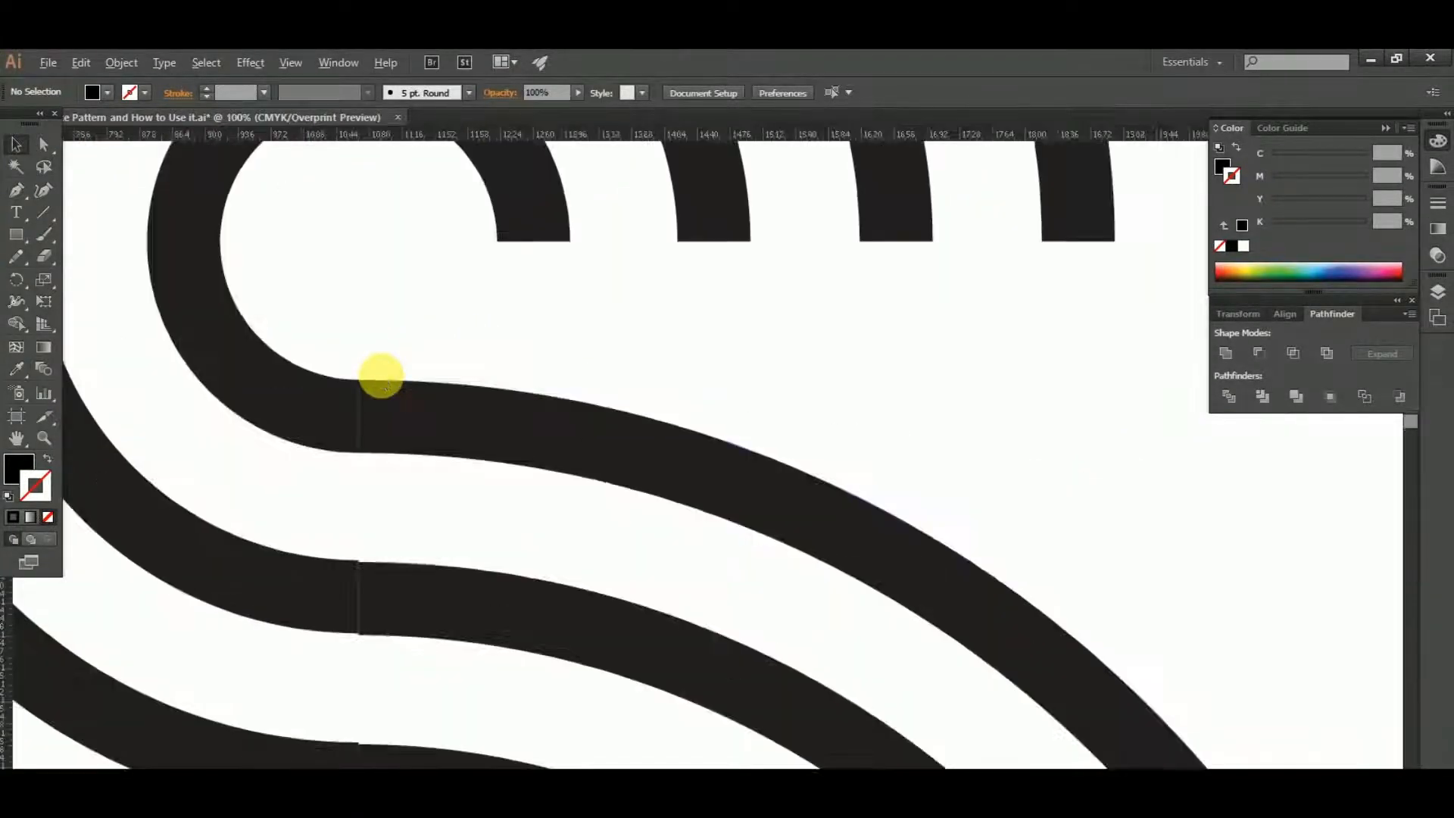
drag(594, 435, 530, 429)
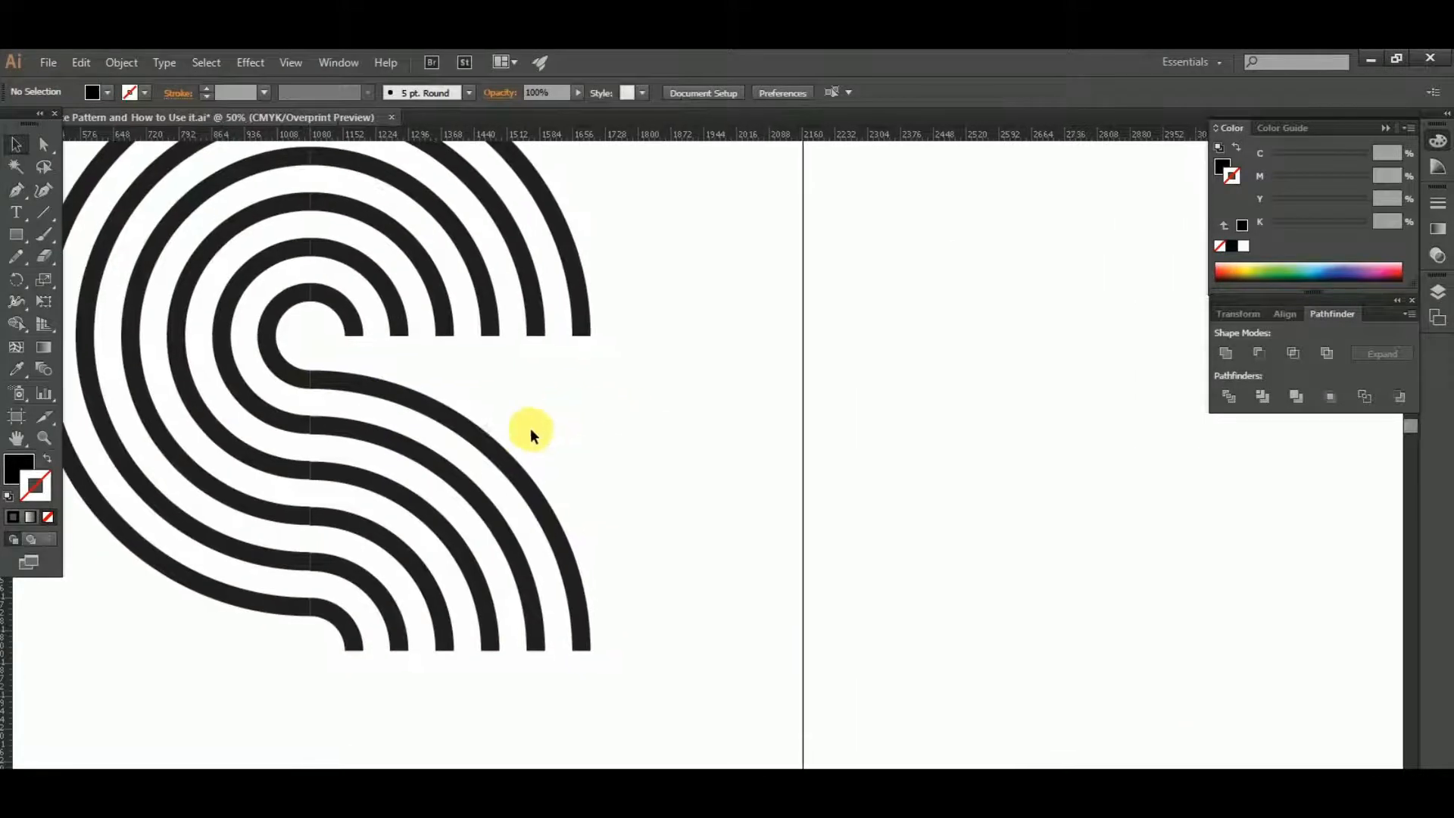
Recolor the lower-right quarter magenta with M 100 and K 0, then deselect it.
click(475, 423)
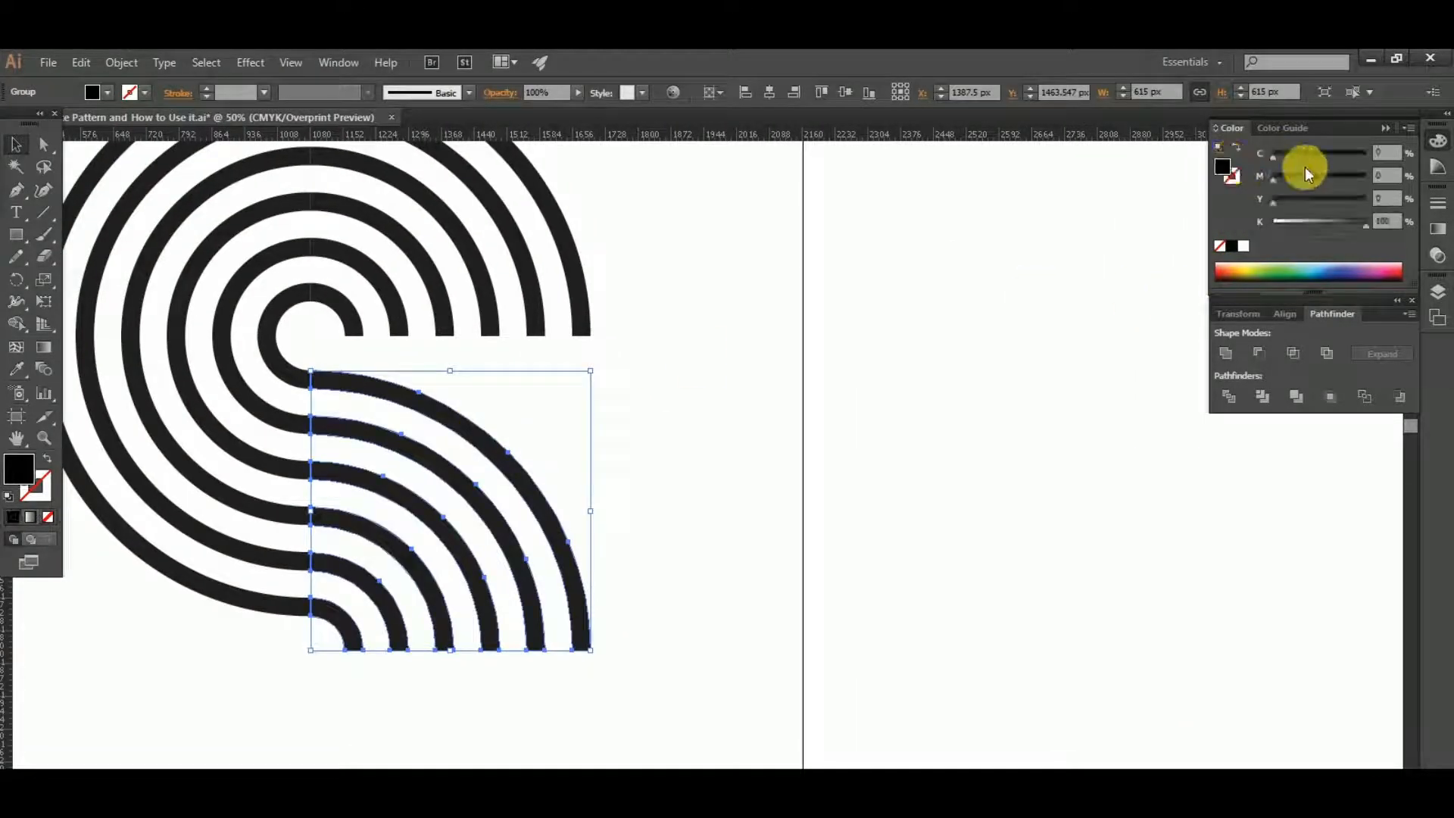
click(1386, 176)
text(100)
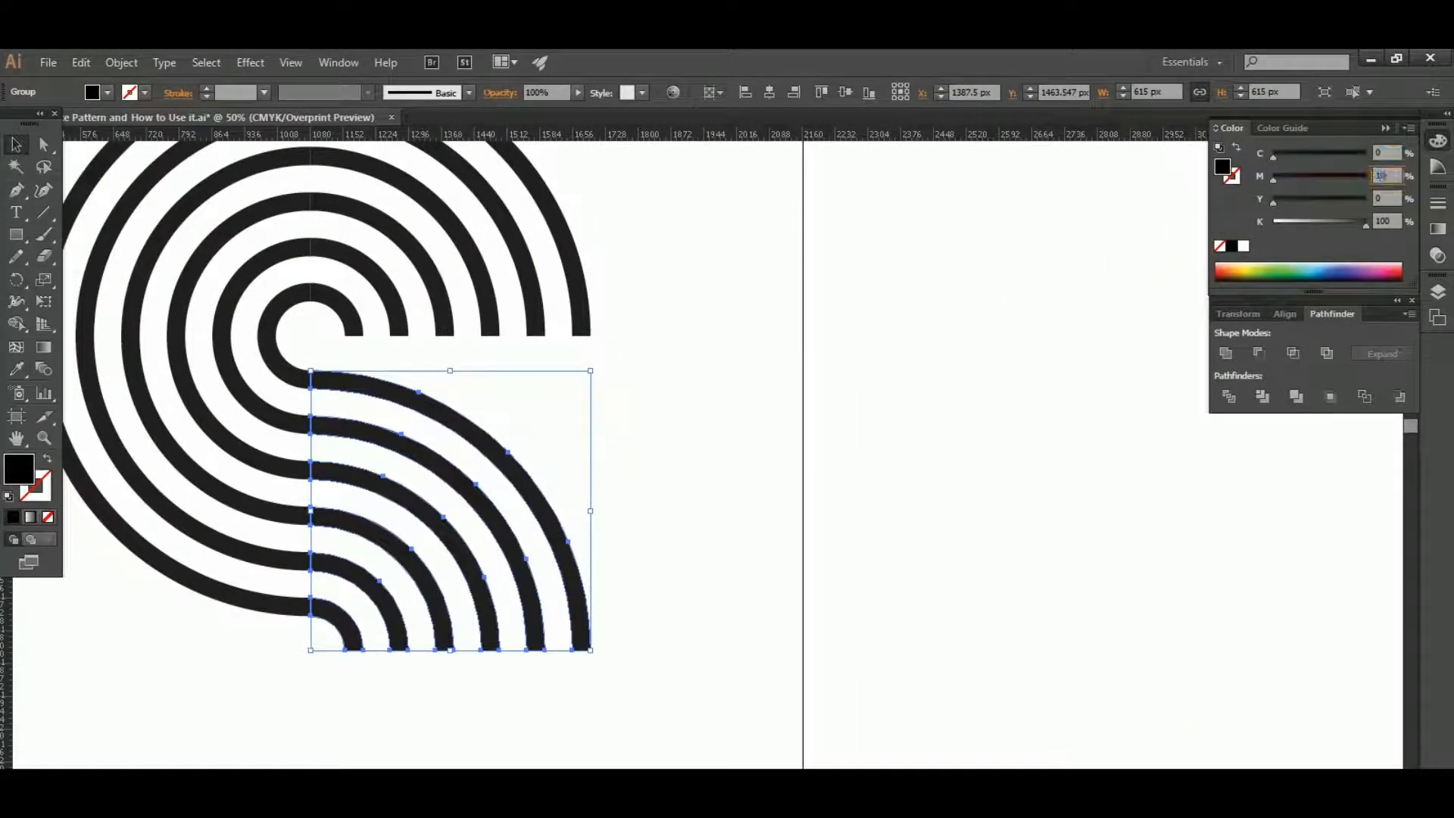
key(Return)
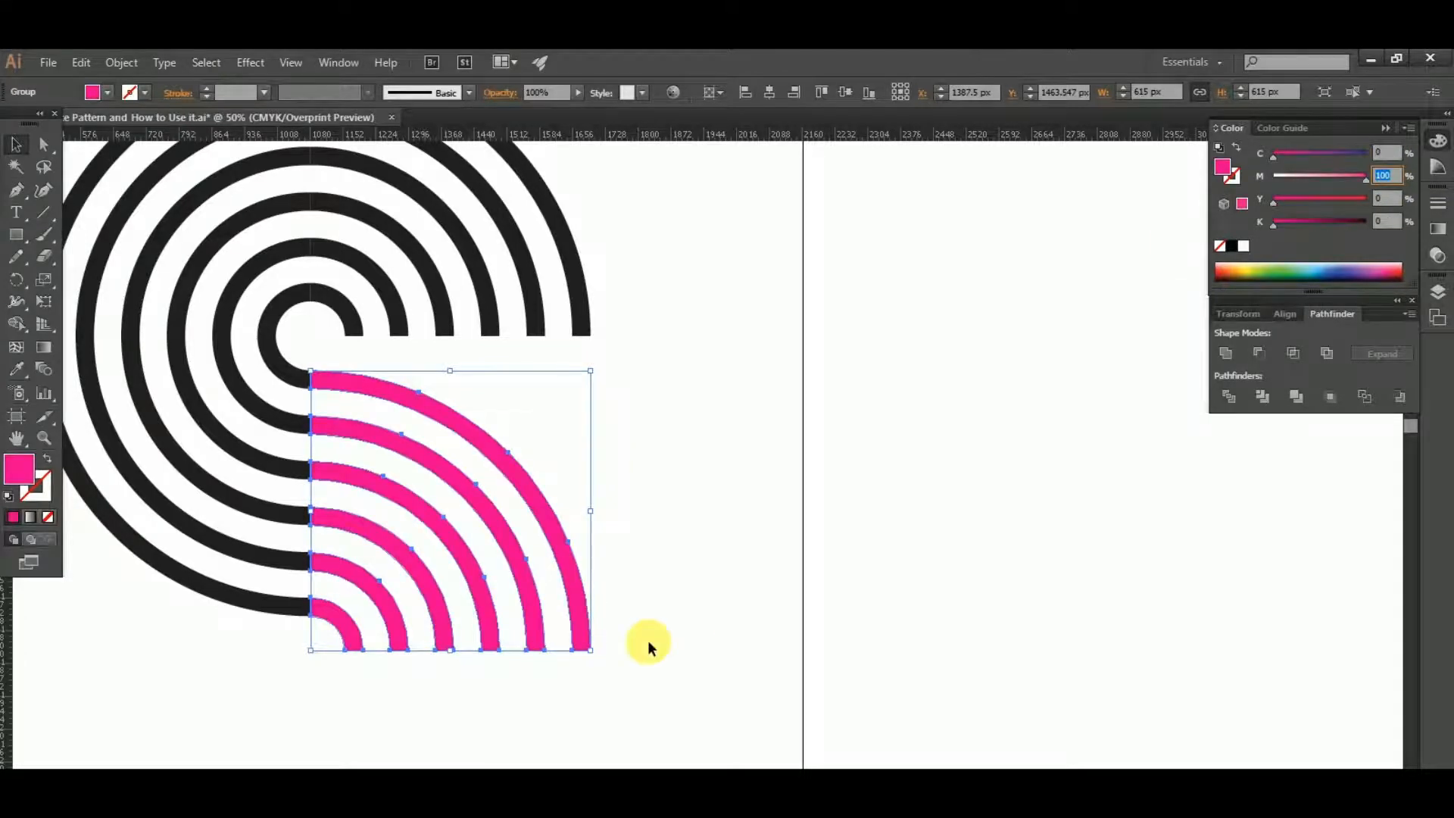
click(637, 656)
Duplicate the lower-left quarter over the magenta one and align its arc ends exactly under the upper-right quarter's arcs.
scroll(637, 653, up, 2)
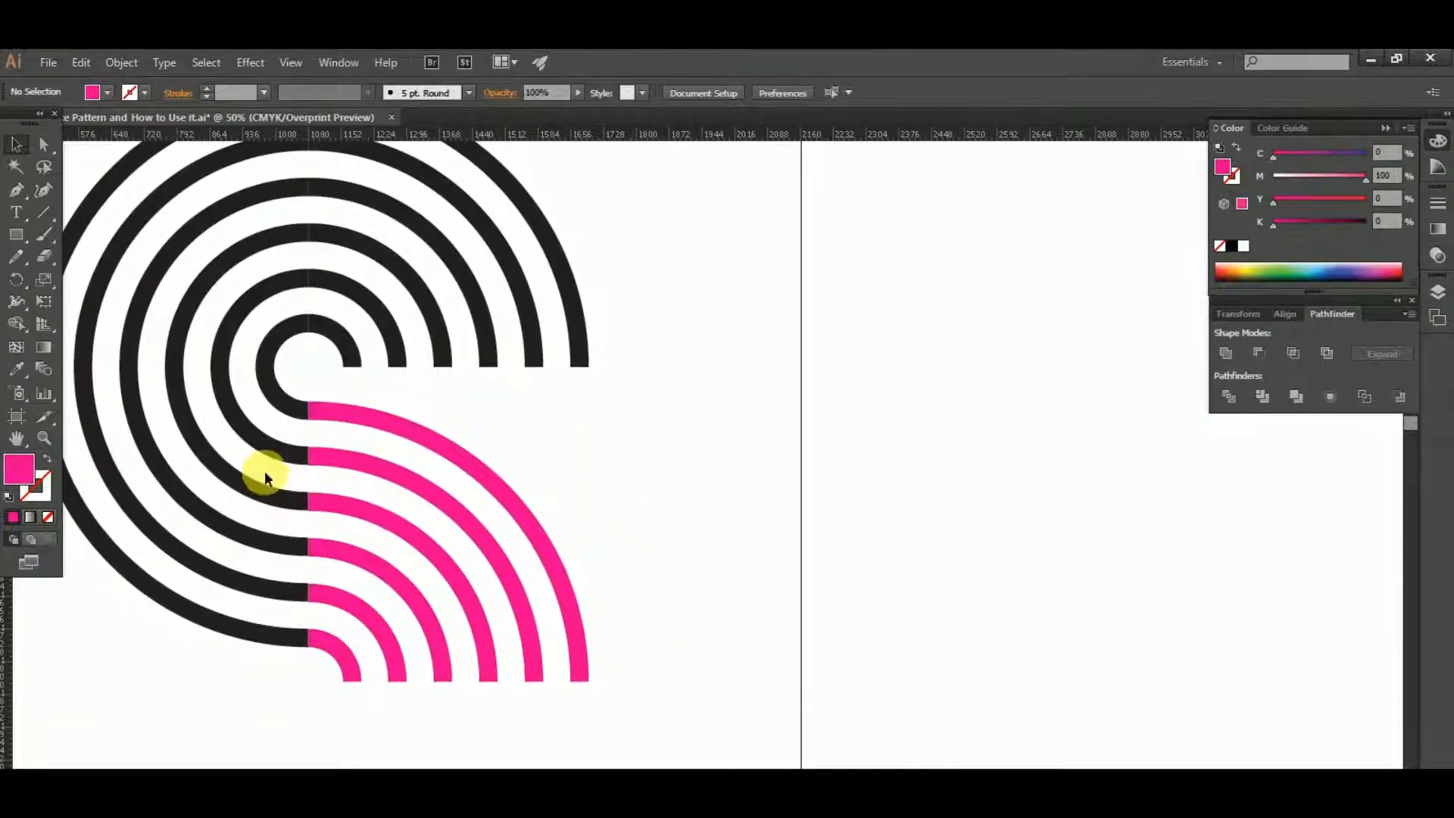
click(261, 451)
drag(262, 453, 588, 547)
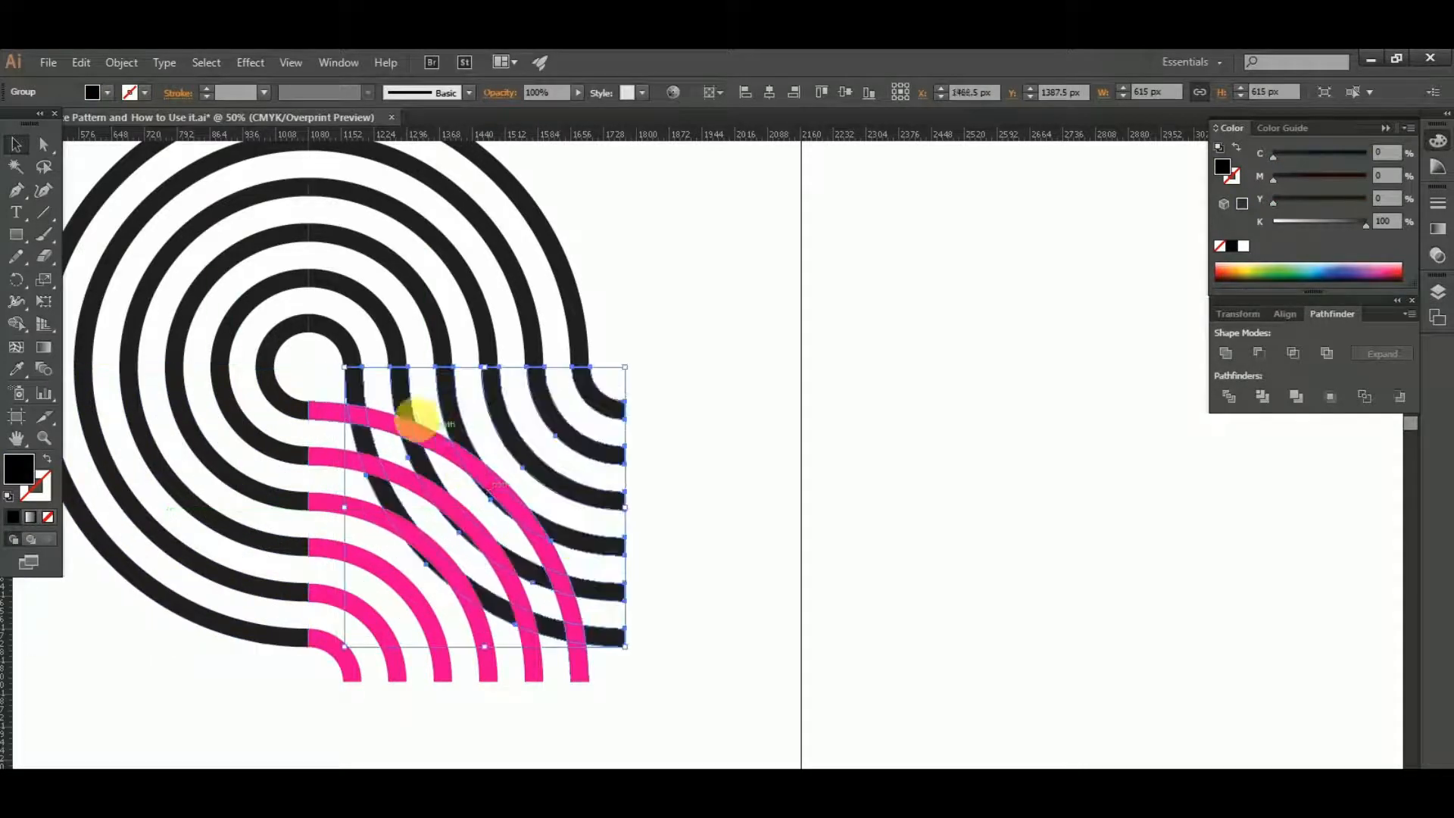
scroll(321, 360, up, 5)
scroll(396, 368, up, 3)
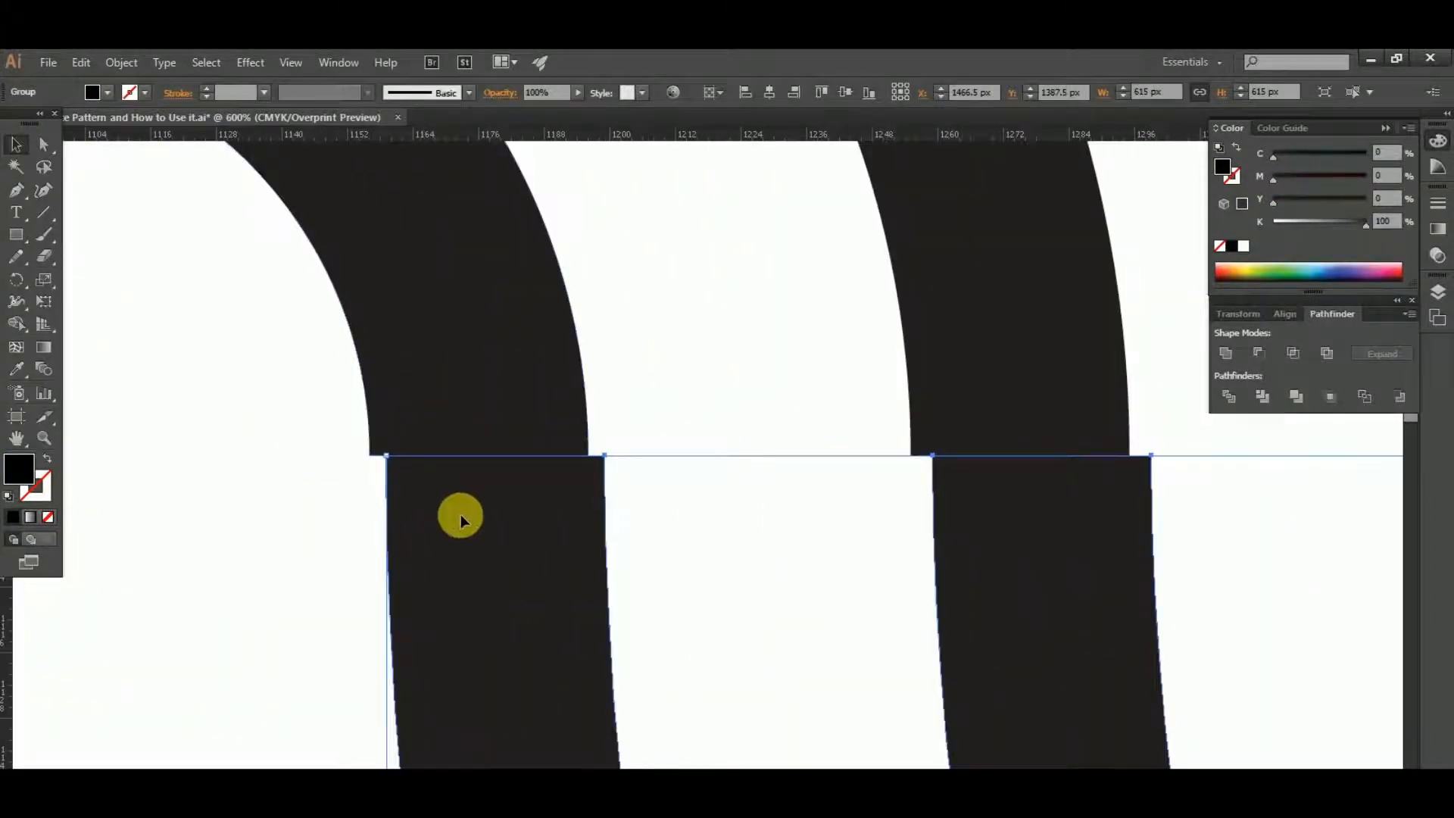
drag(456, 515, 448, 524)
click(633, 489)
scroll(411, 519, down, 8)
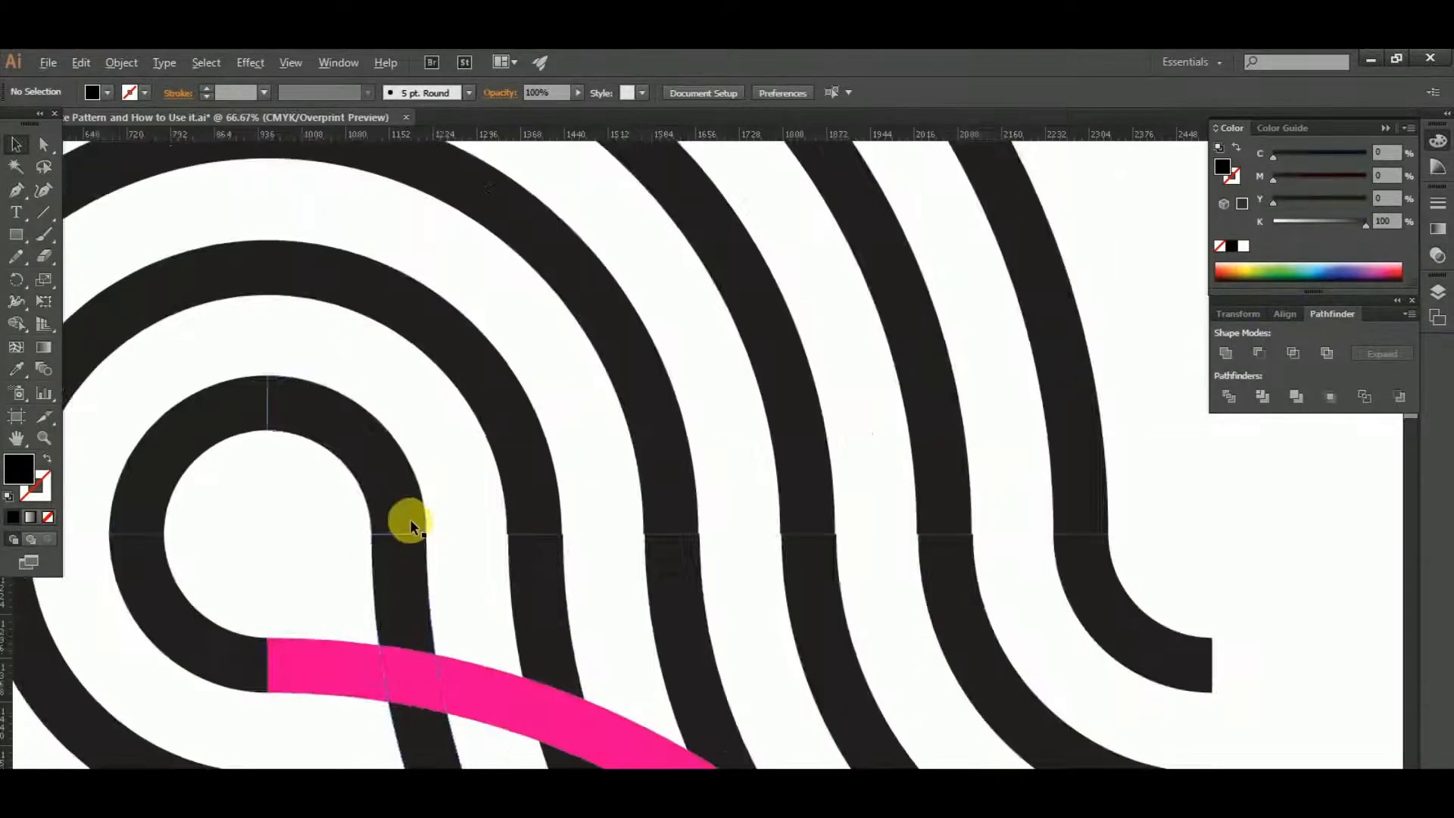
Delete the three other black quarters and move the remaining overlapping magenta and black quarters to the middle of the artboard.
drag(452, 451, 567, 337)
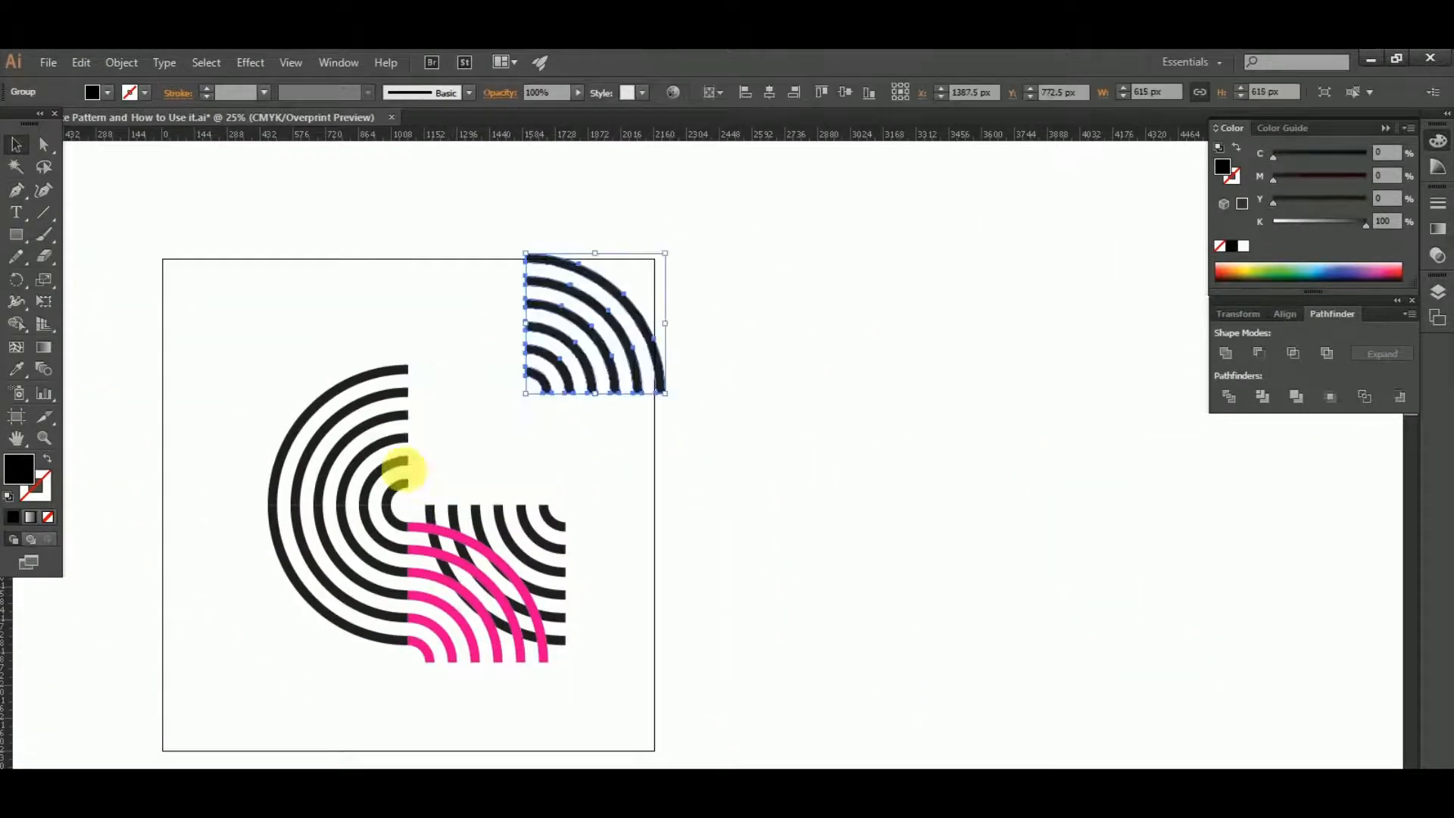
drag(379, 458, 274, 415)
drag(383, 520, 342, 552)
key(Delete)
click(285, 445)
key(Delete)
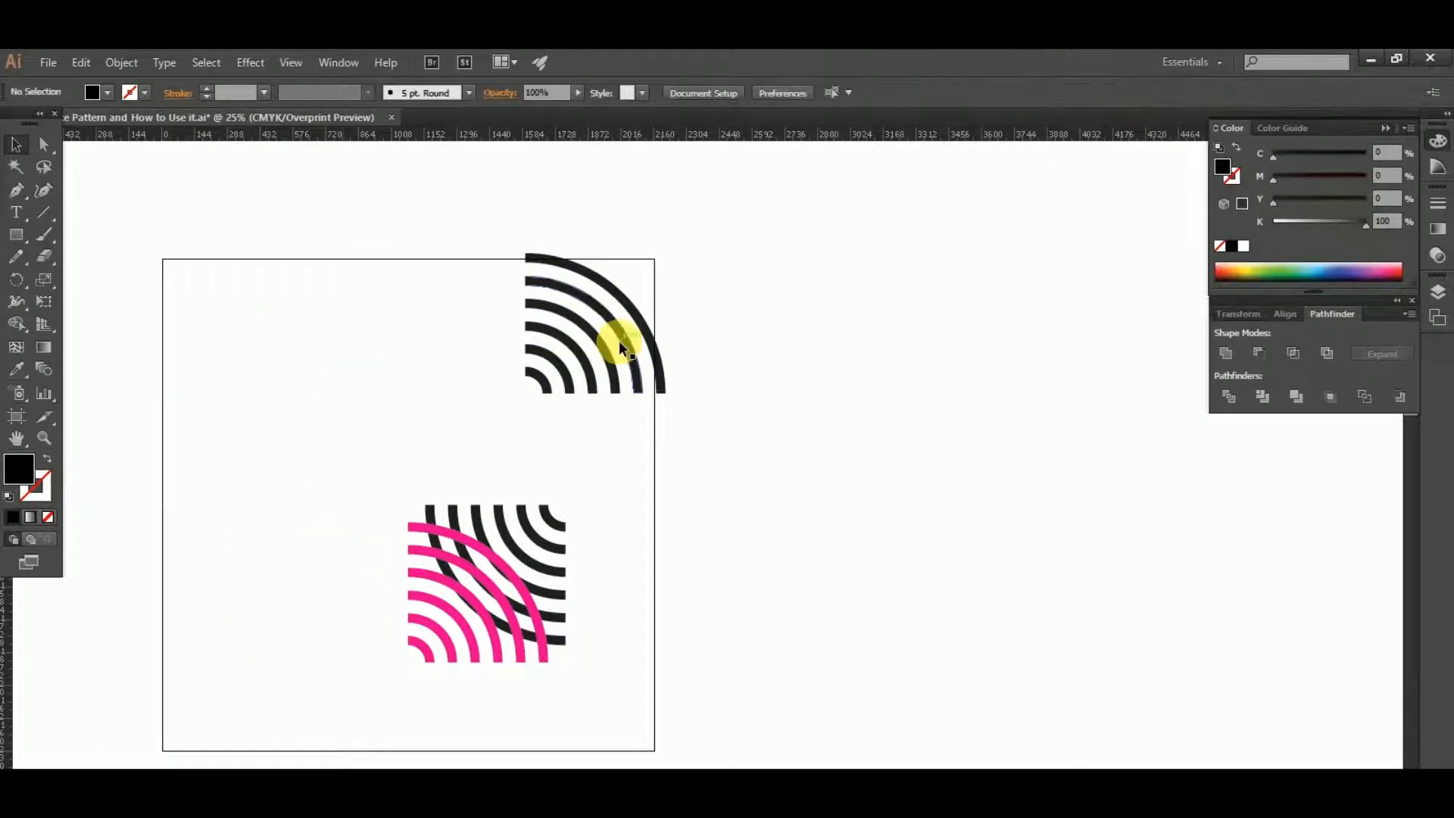
click(570, 379)
key(Delete)
drag(347, 470, 607, 672)
drag(540, 618, 485, 543)
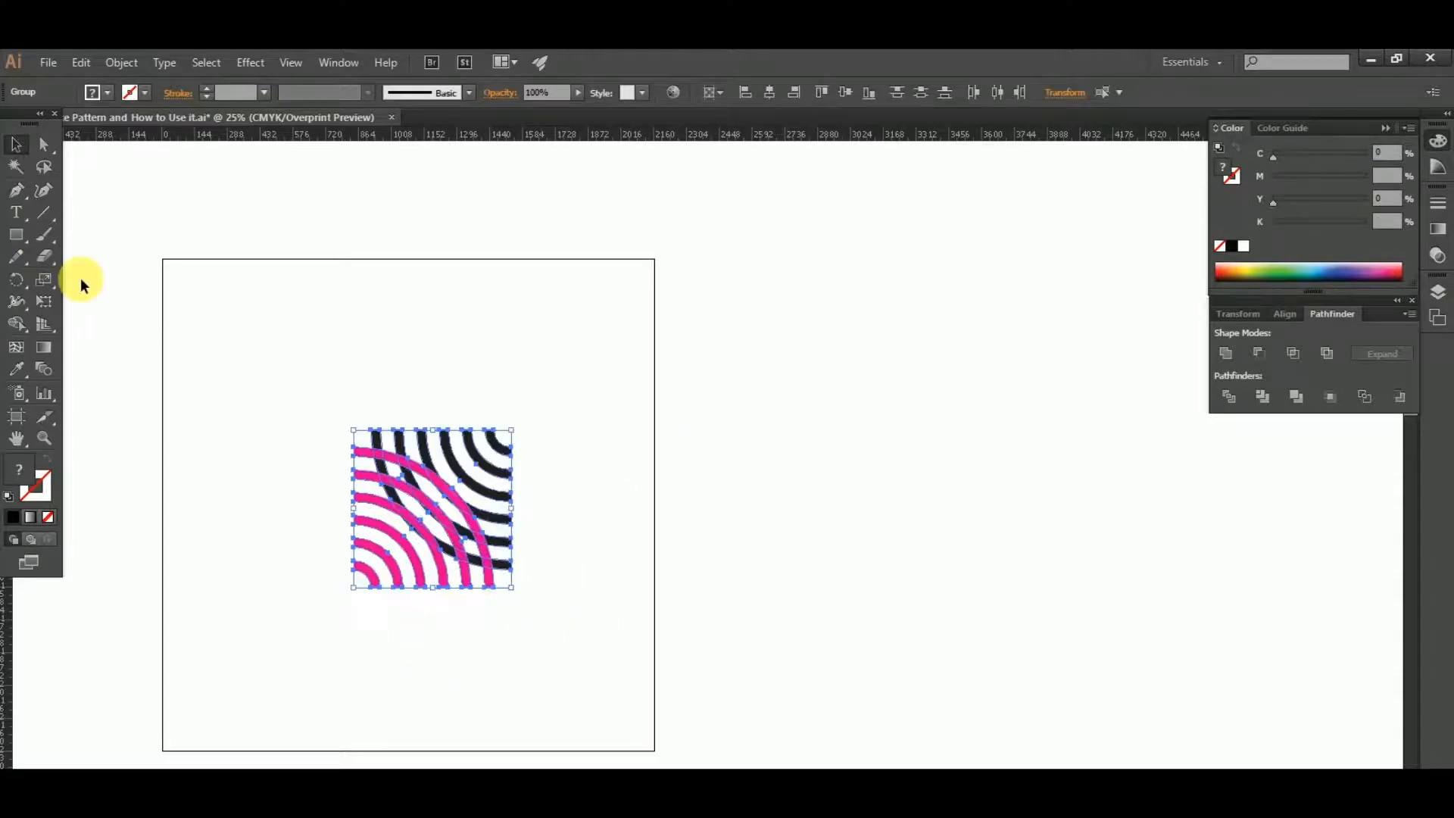
Use Shape Builder to remove the upper segments of the two outermost magenta arcs between the two outermost black arcs.
click(15, 328)
scroll(305, 507, up, 3)
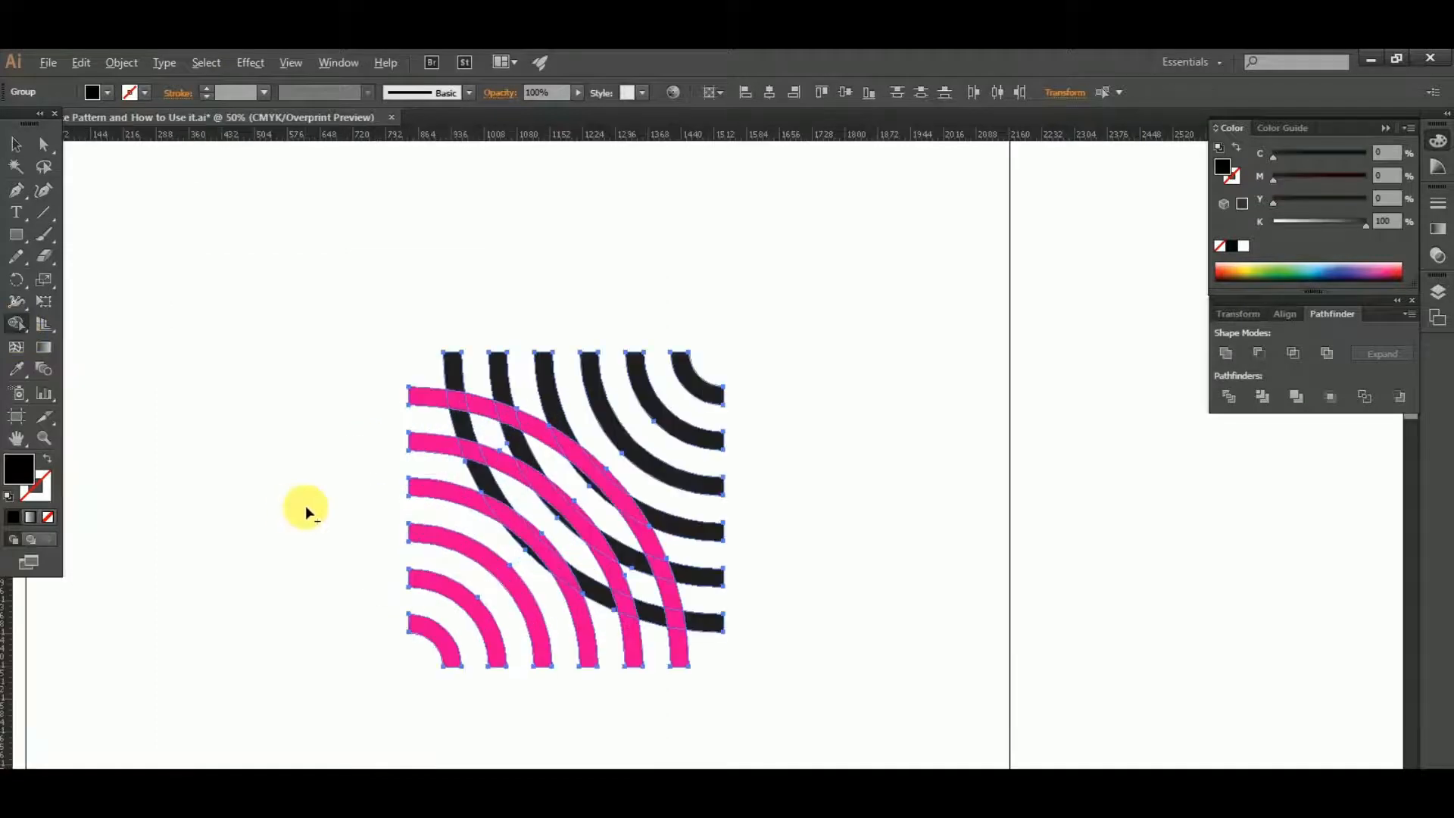
scroll(473, 456, up, 1)
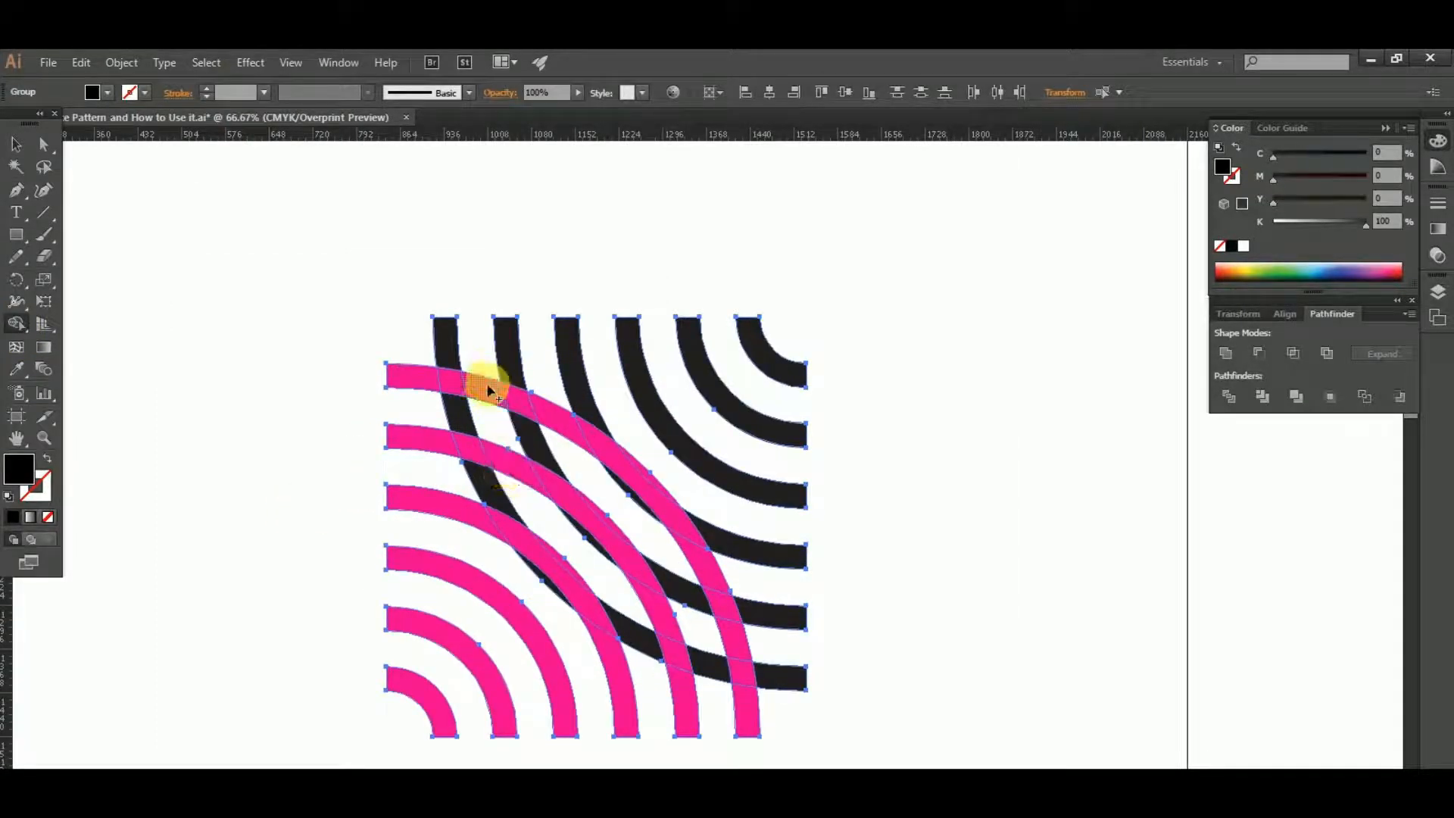
click(487, 383)
scroll(545, 454, down, 1)
drag(587, 448, 445, 377)
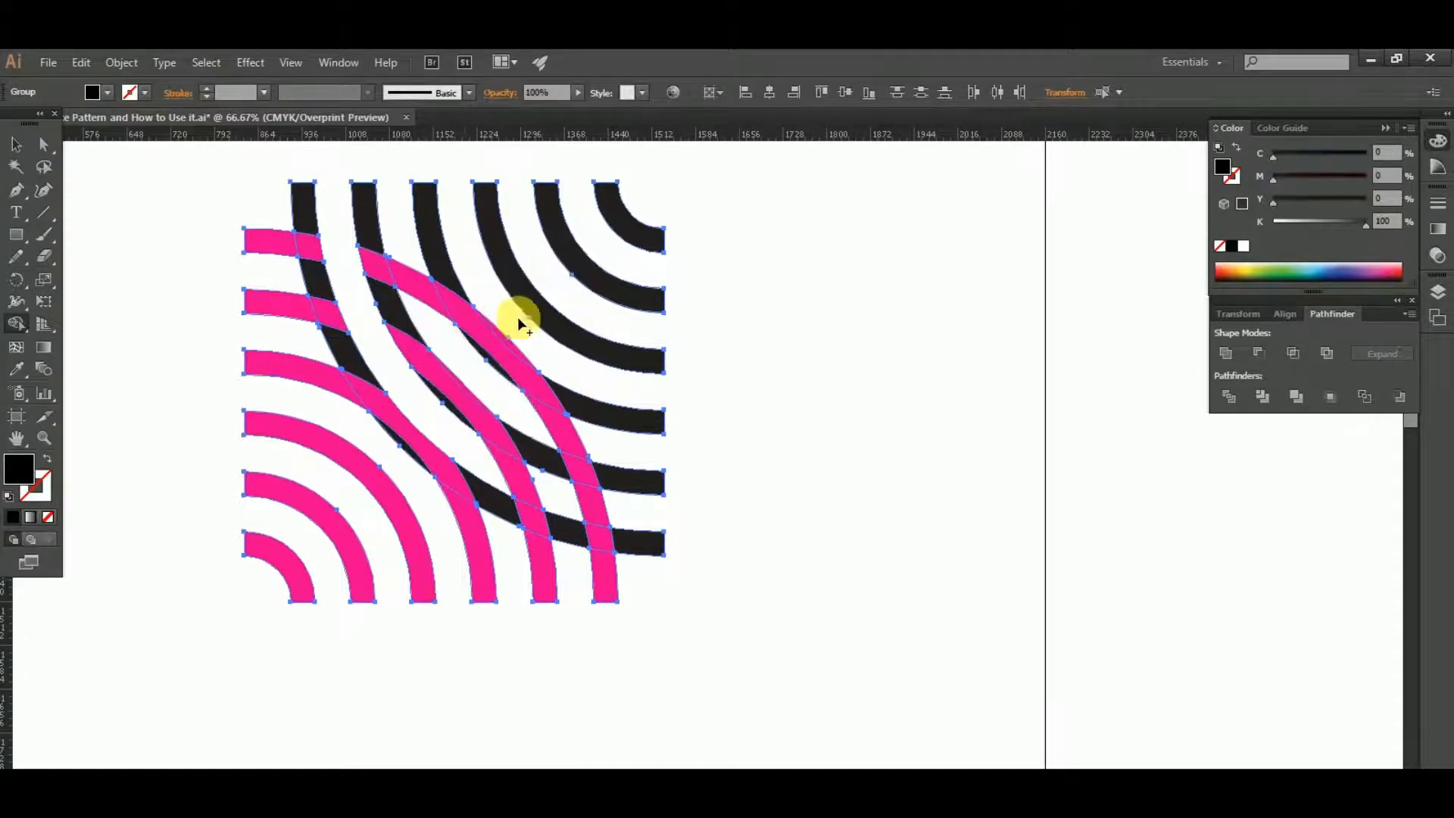
alt+click(457, 381)
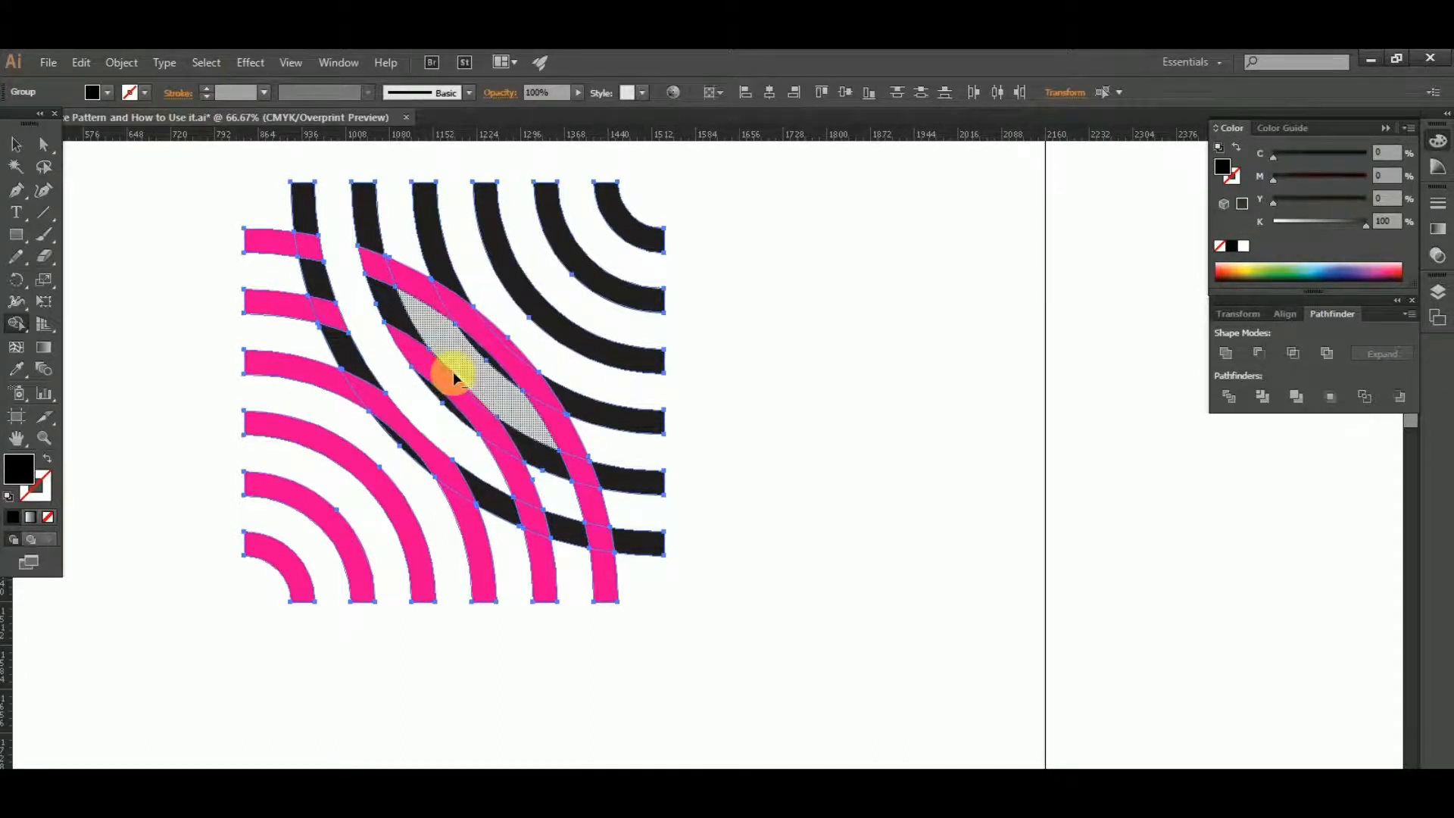
Use Shape Builder to remove the remaining segments of the two outermost magenta arcs lying in the white gaps between the black arcs.
scroll(453, 320, up, 1)
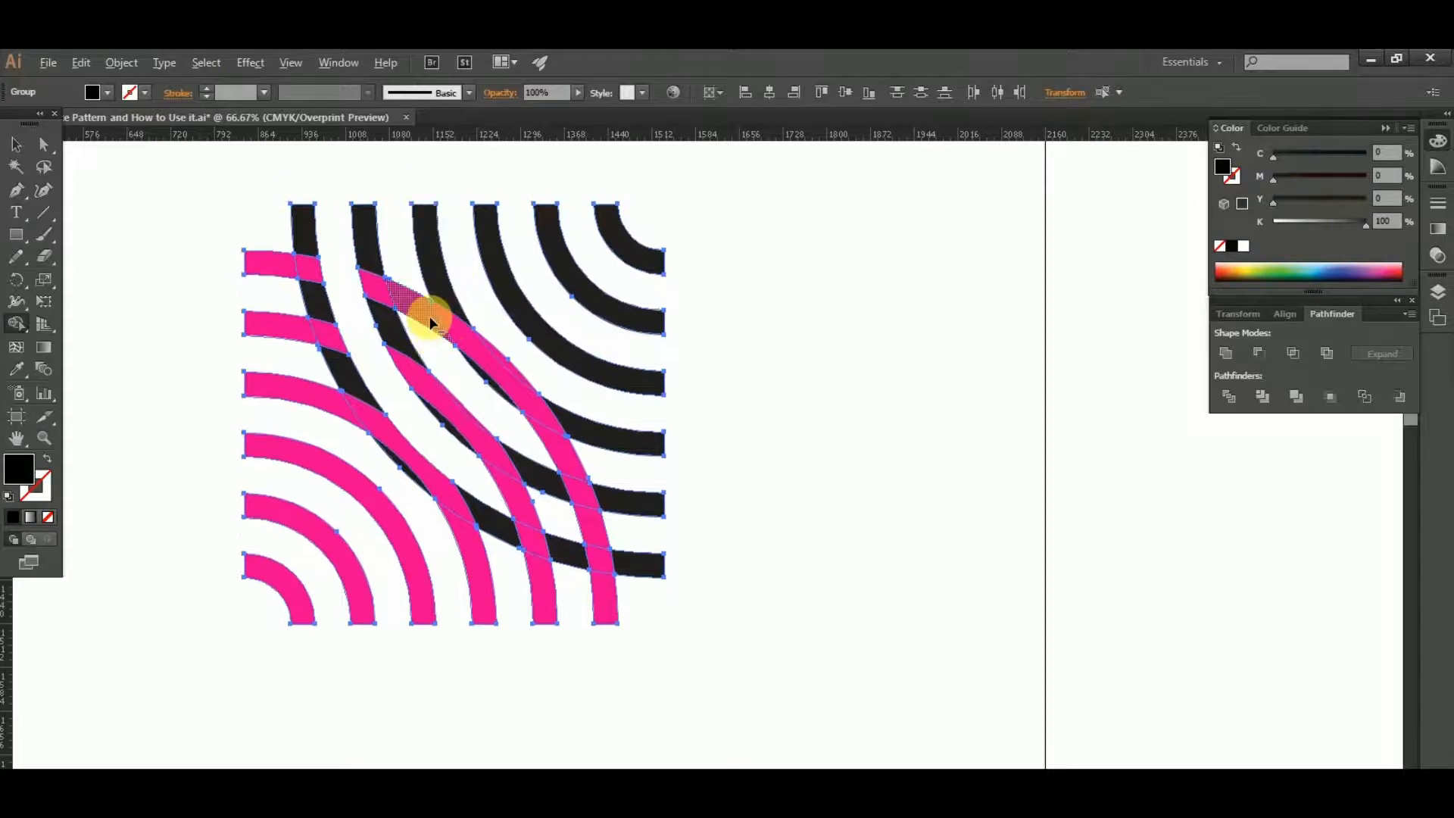
mouse_move(428, 321)
mouse_down()
mouse_move(576, 431)
mouse_move(575, 470)
mouse_up()
alt+click(599, 542)
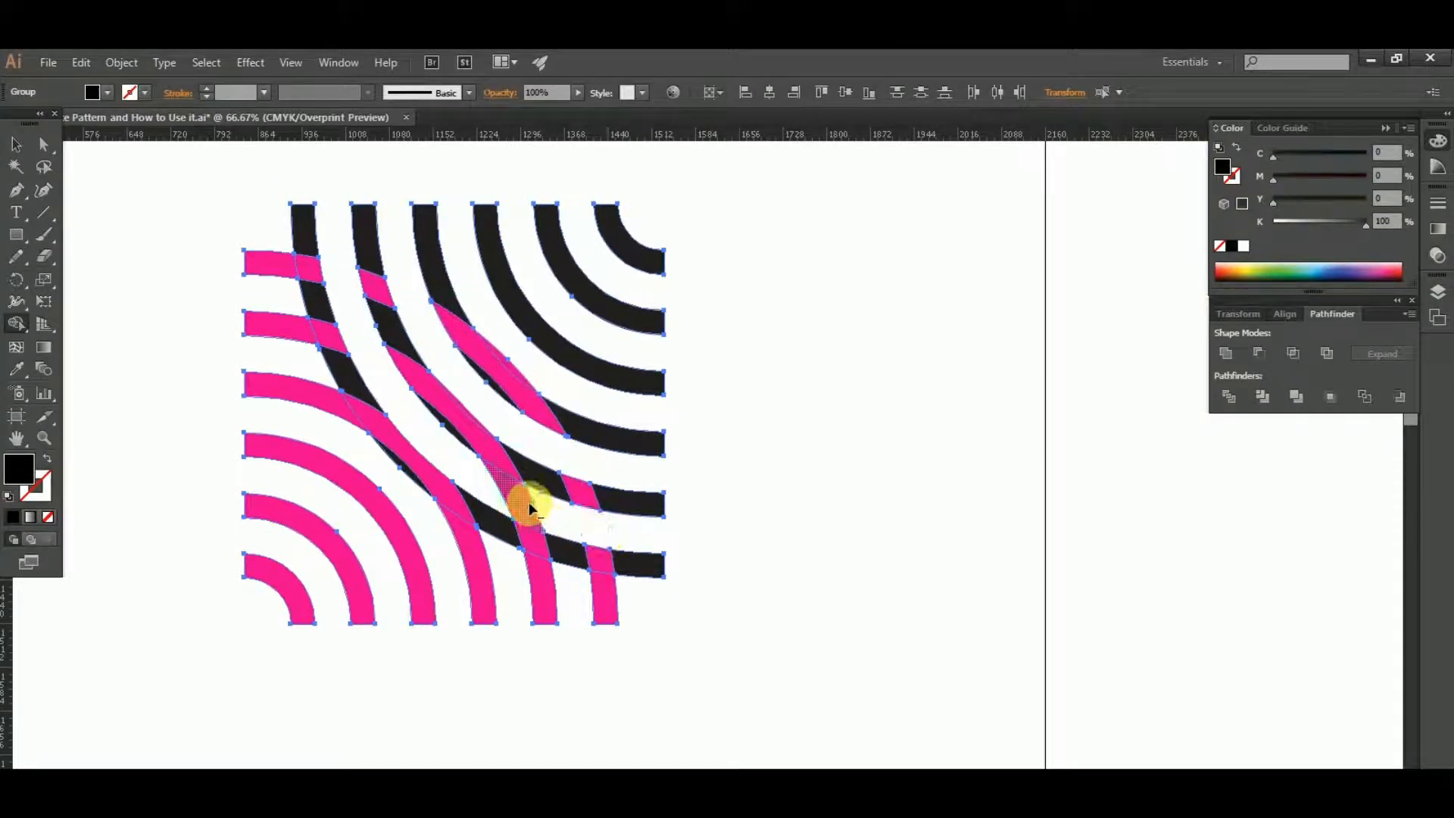
alt+click(530, 507)
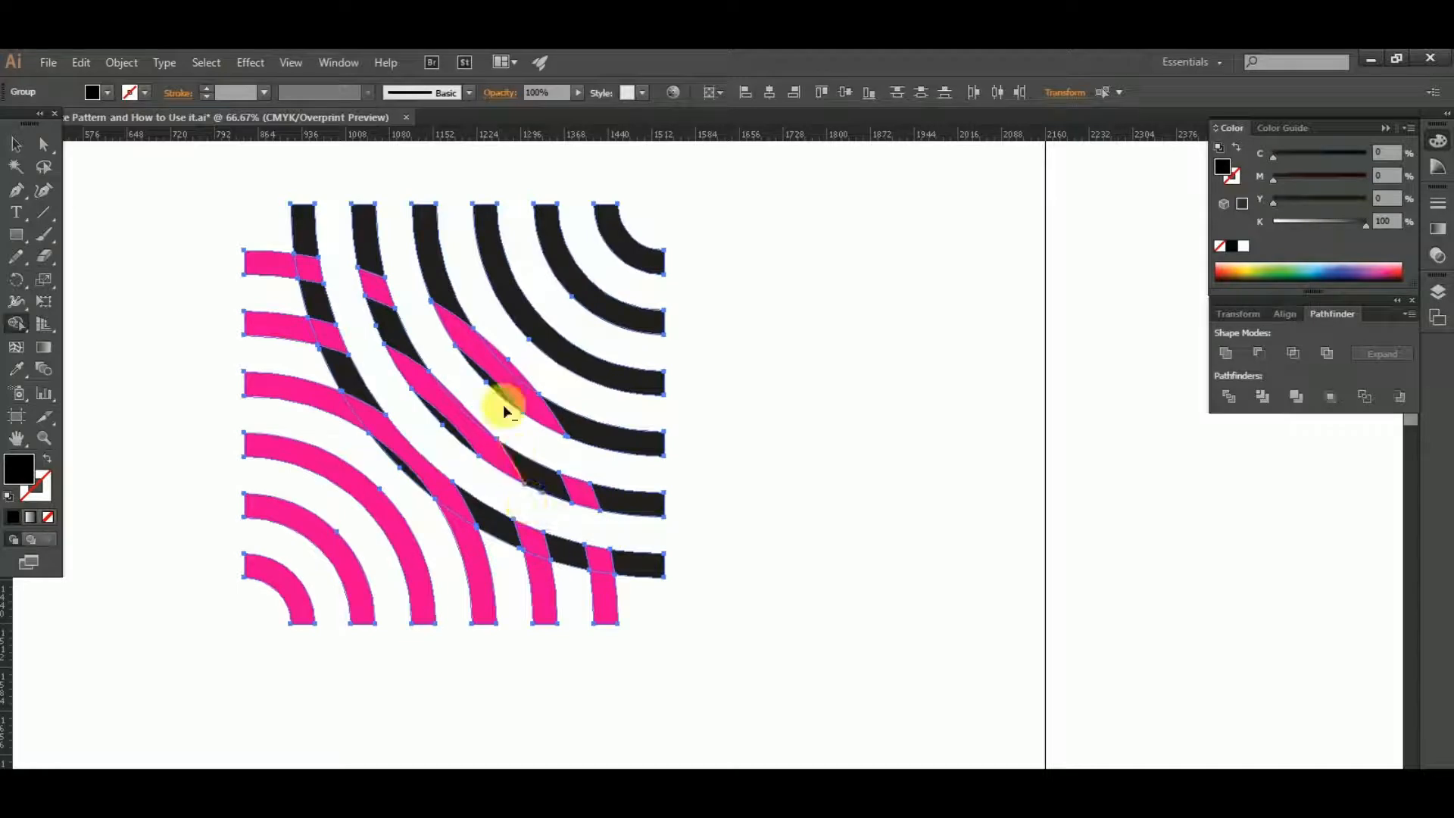
Remove the thin magenta slivers projecting past the curved edges of the second and third outermost black arcs with Shape Builder.
alt+click(502, 357)
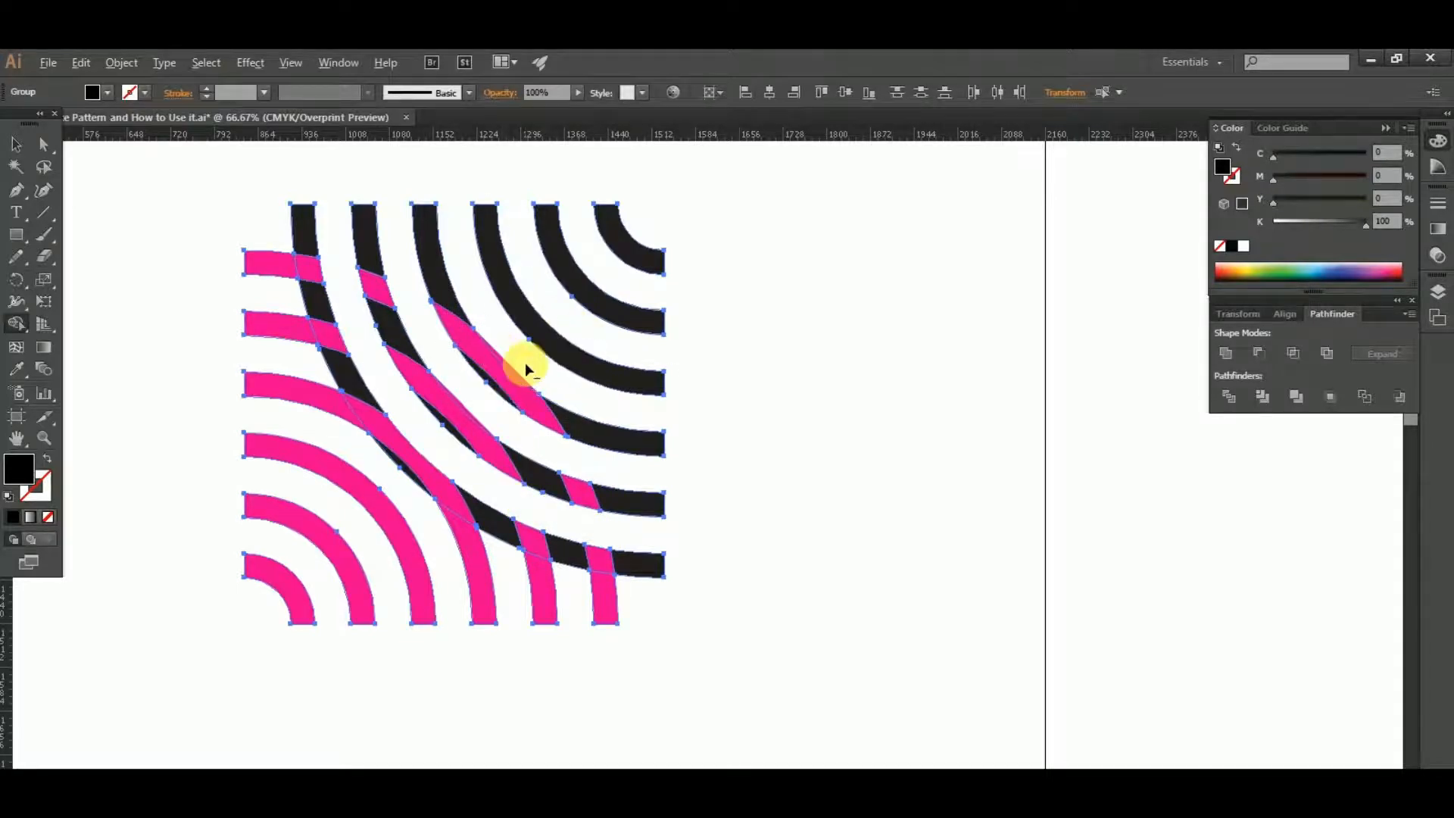
scroll(525, 362, up, 3)
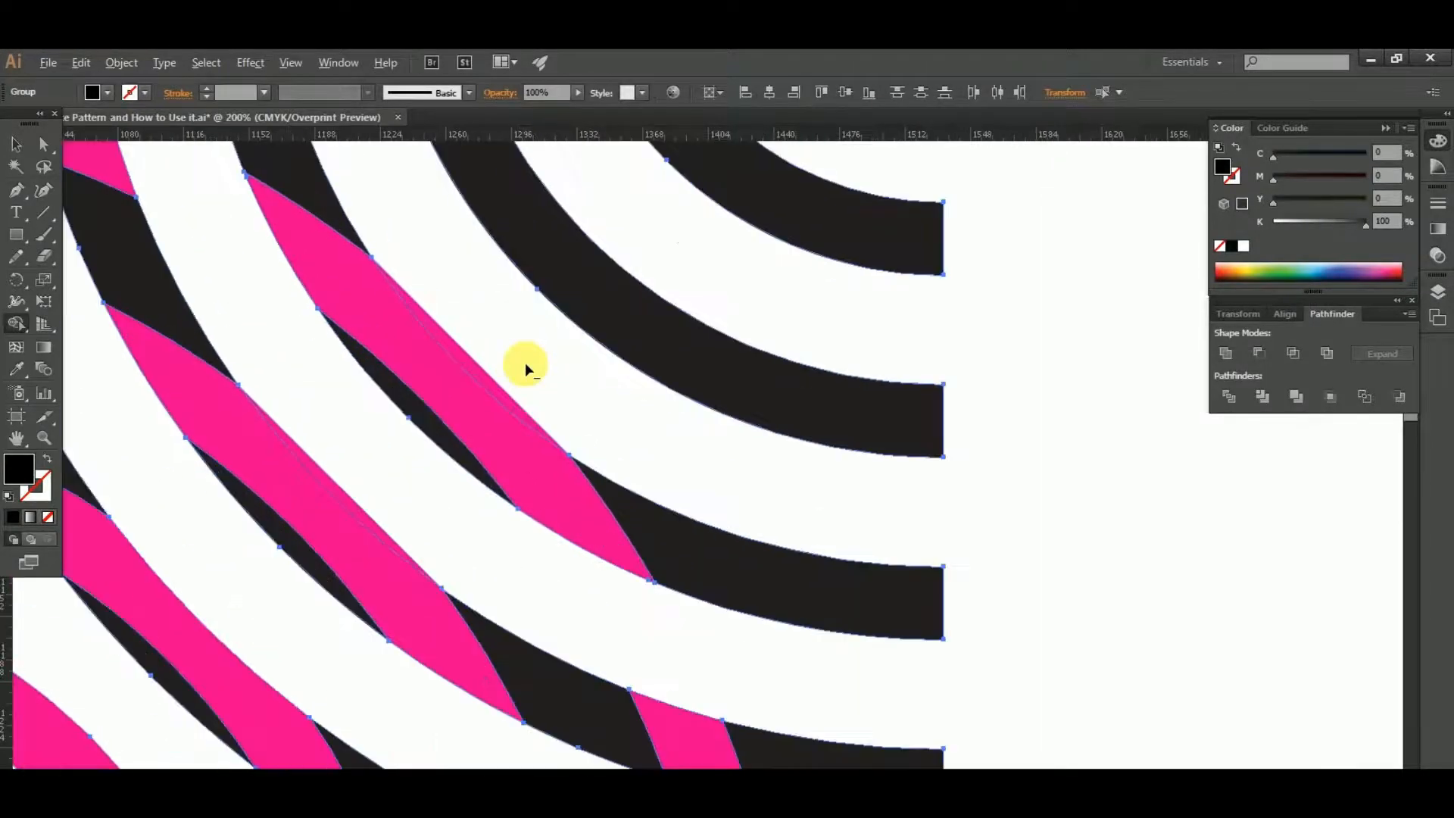
alt+click(470, 361)
scroll(558, 386, down, 2)
scroll(416, 425, up, 2)
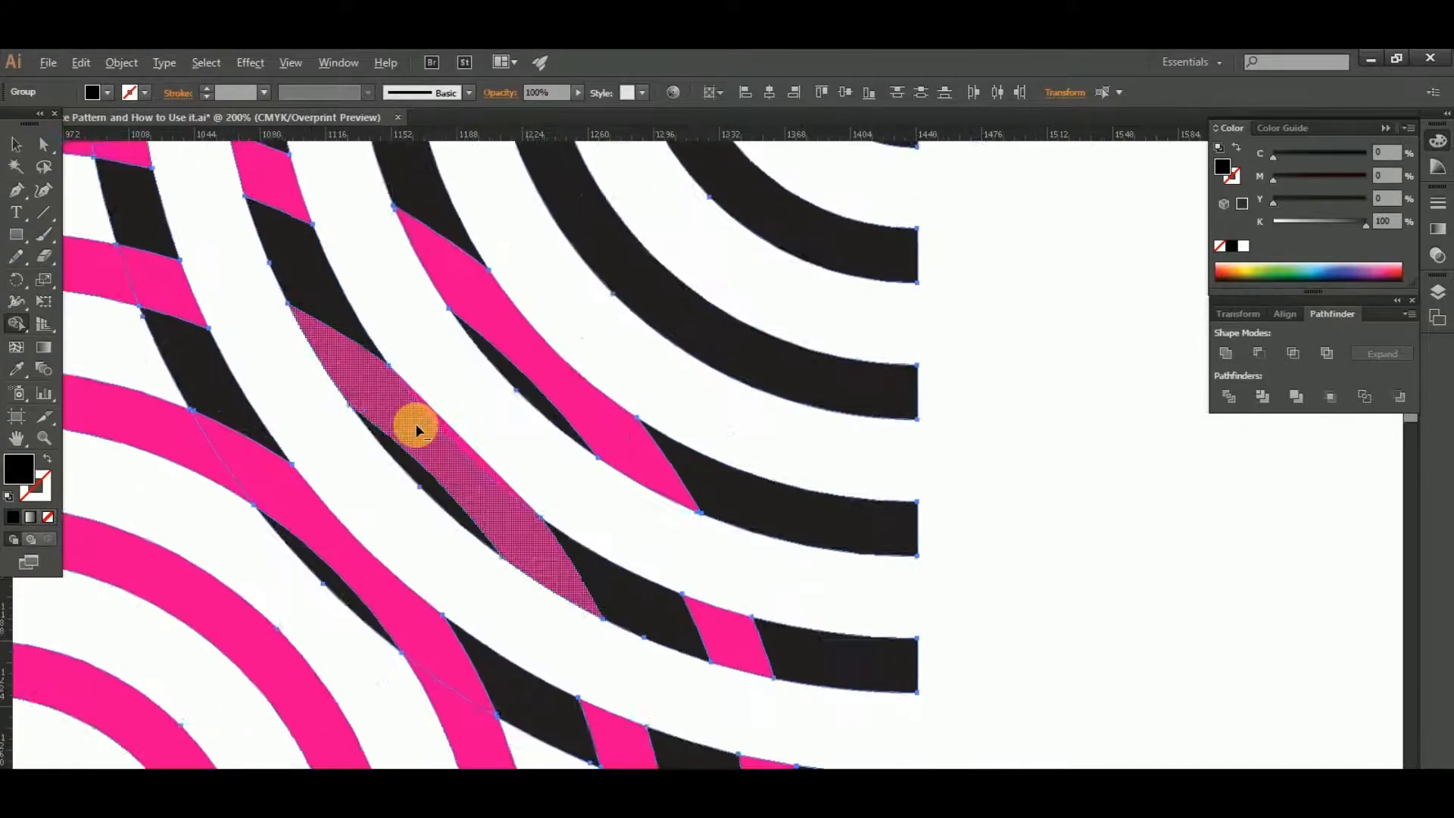
click(416, 430)
scroll(453, 415, up, 1)
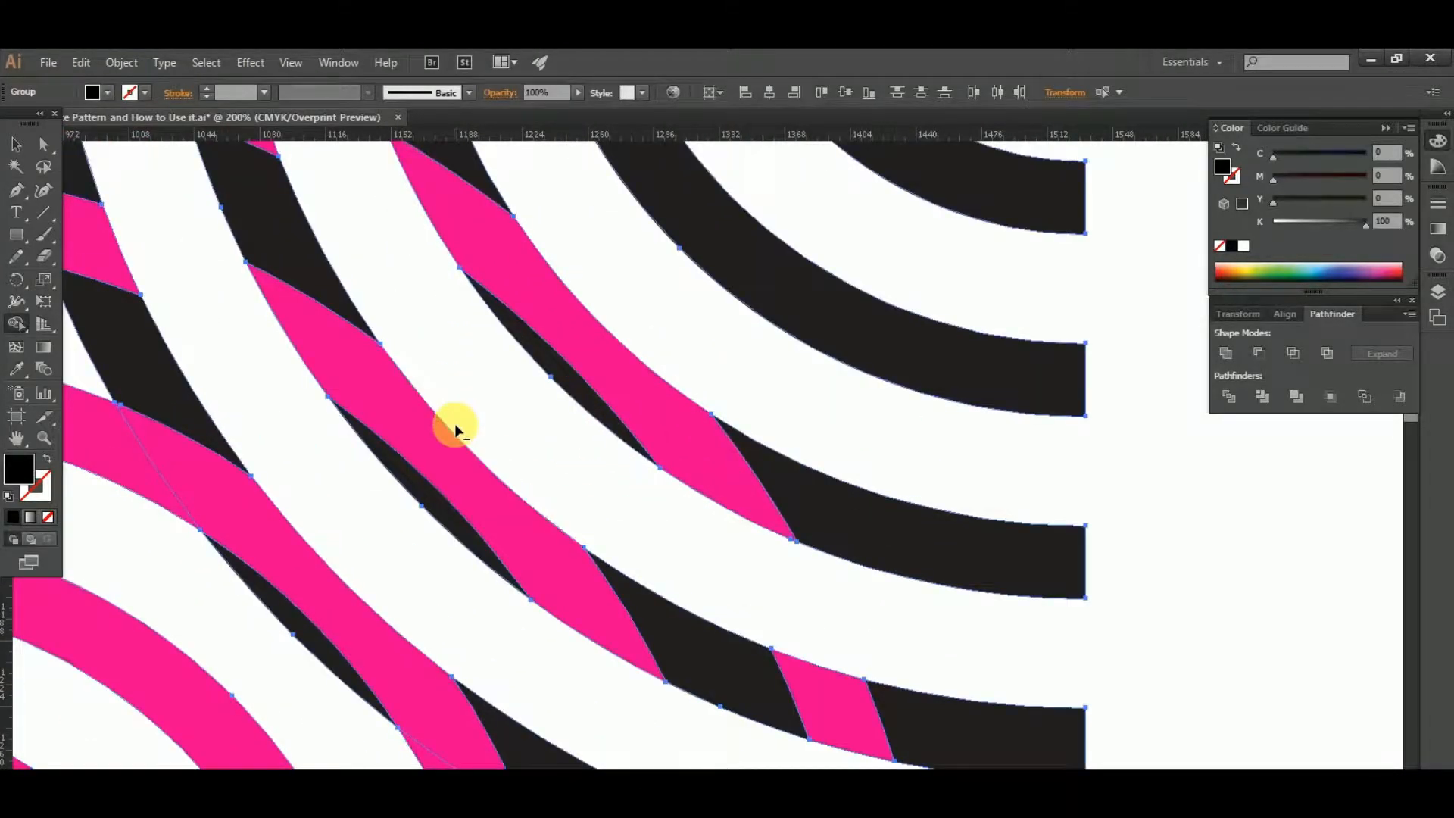
scroll(553, 465, down, 3)
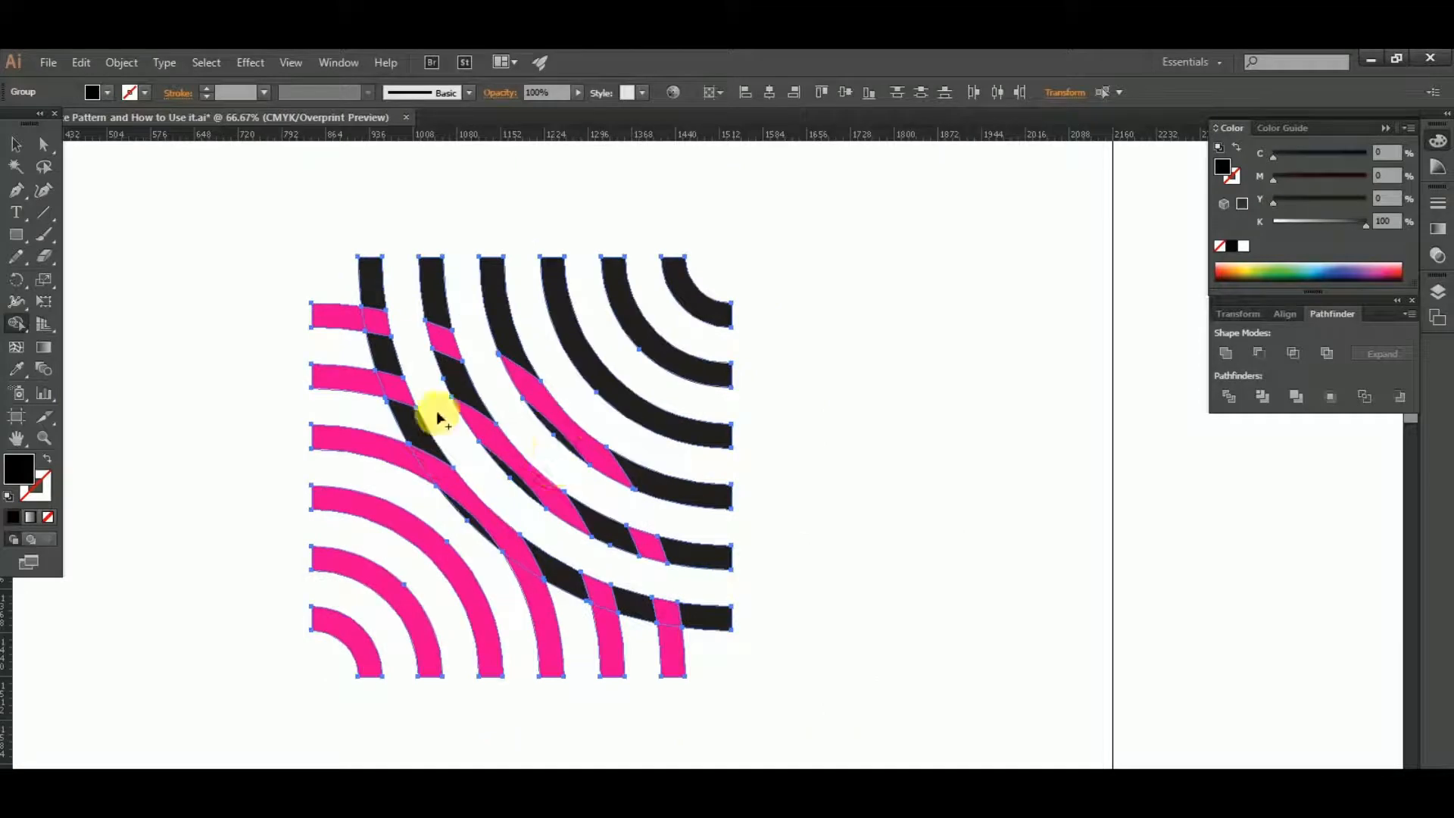
Turn the trimmed magenta and black pieces into one all-black tile and deselect it.
scroll(432, 410, down, 1)
mouse_move(239, 415)
mouse_down()
mouse_move(632, 231)
mouse_move(470, 367)
mouse_move(616, 439)
mouse_move(477, 513)
mouse_move(618, 615)
mouse_move(438, 269)
mouse_move(422, 315)
mouse_move(607, 363)
mouse_move(582, 471)
mouse_move(10, 356)
mouse_move(71, 215)
mouse_up()
drag(409, 394, 309, 447)
click(18, 144)
click(432, 487)
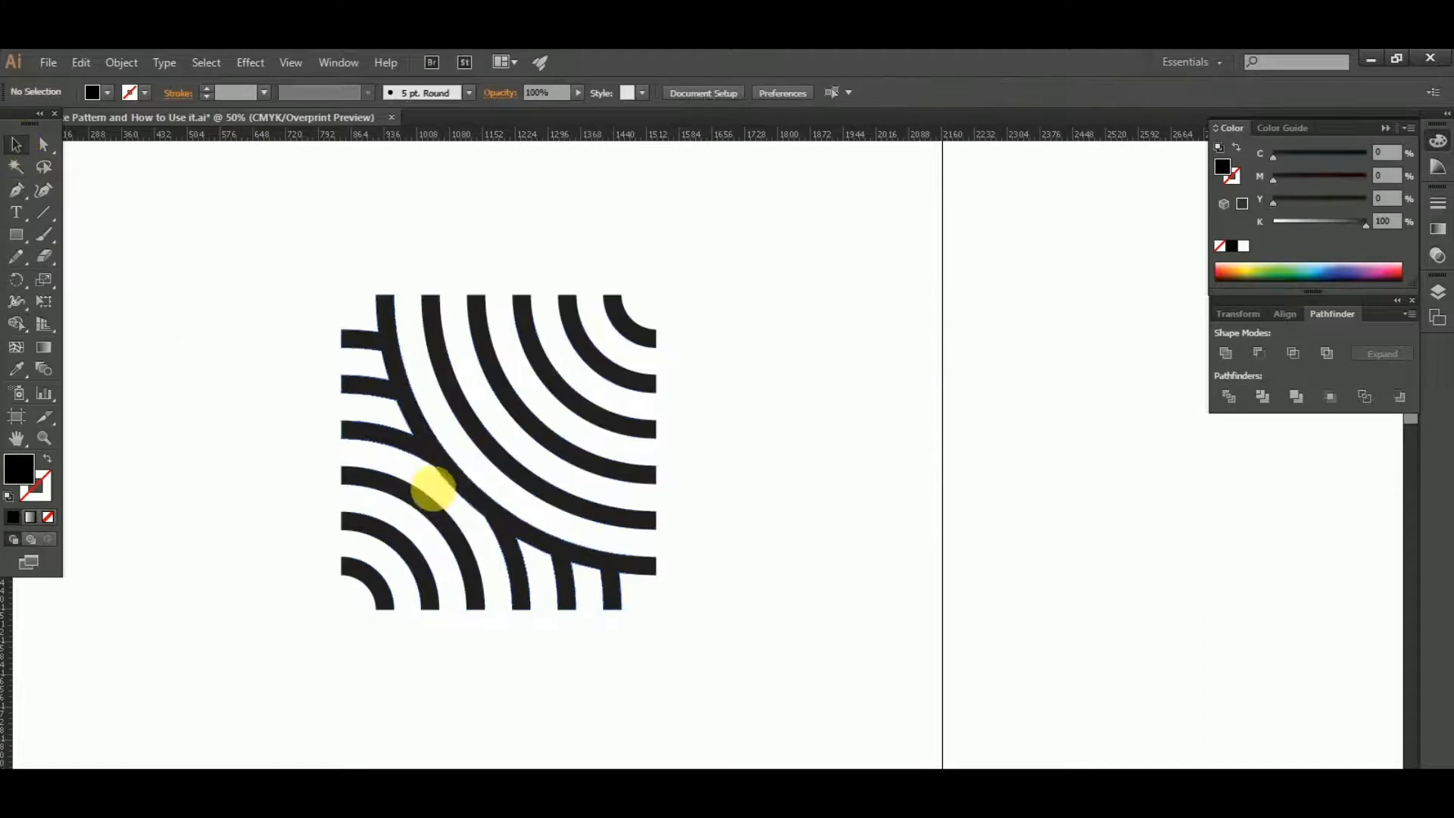
Move the black tile to the upper-left corner of the artboard and deselect it.
scroll(557, 594, down, 3)
drag(446, 471, 696, 675)
scroll(583, 478, up, 1)
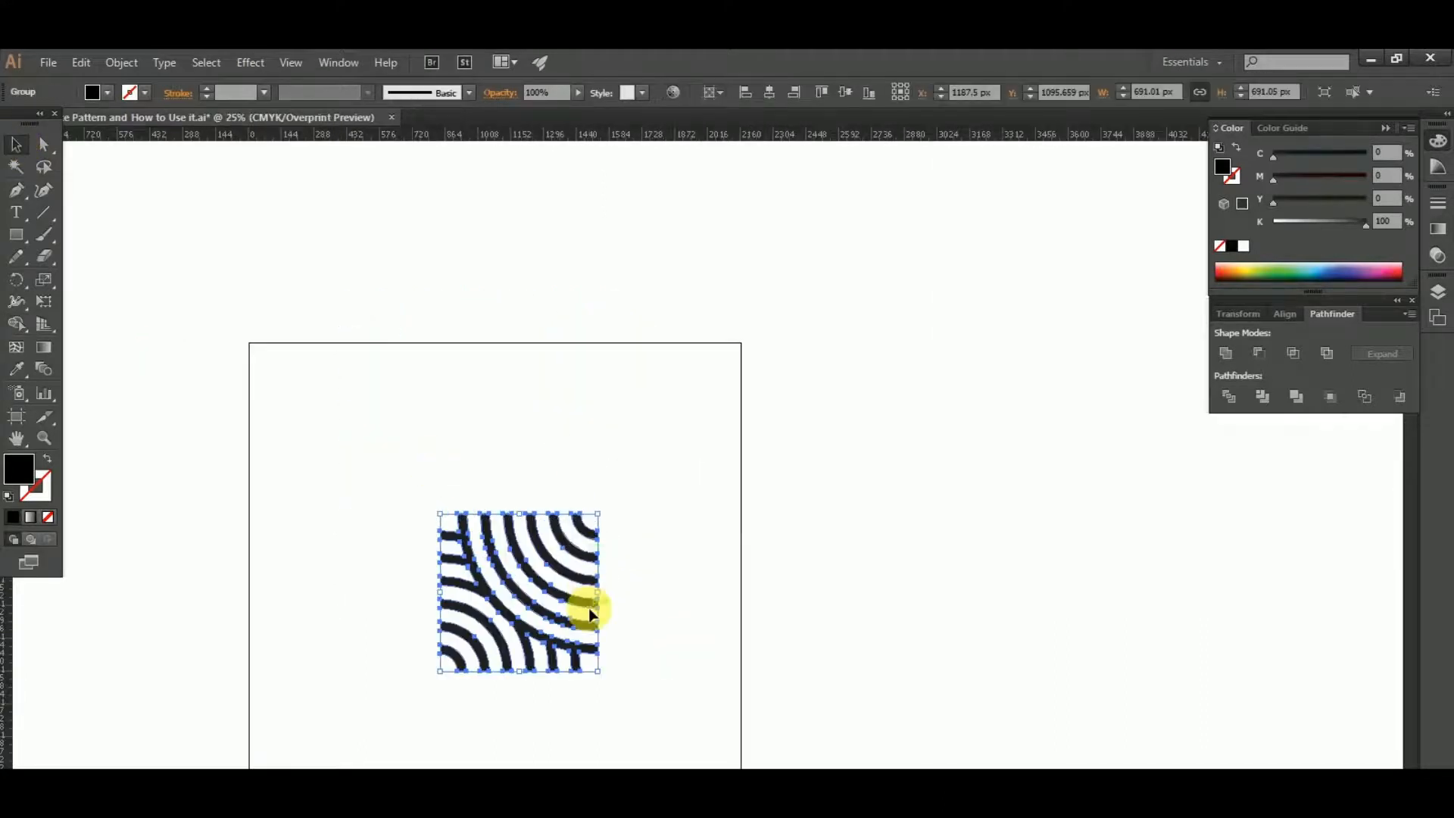
drag(549, 550, 417, 422)
click(642, 502)
scroll(488, 322, up, 1)
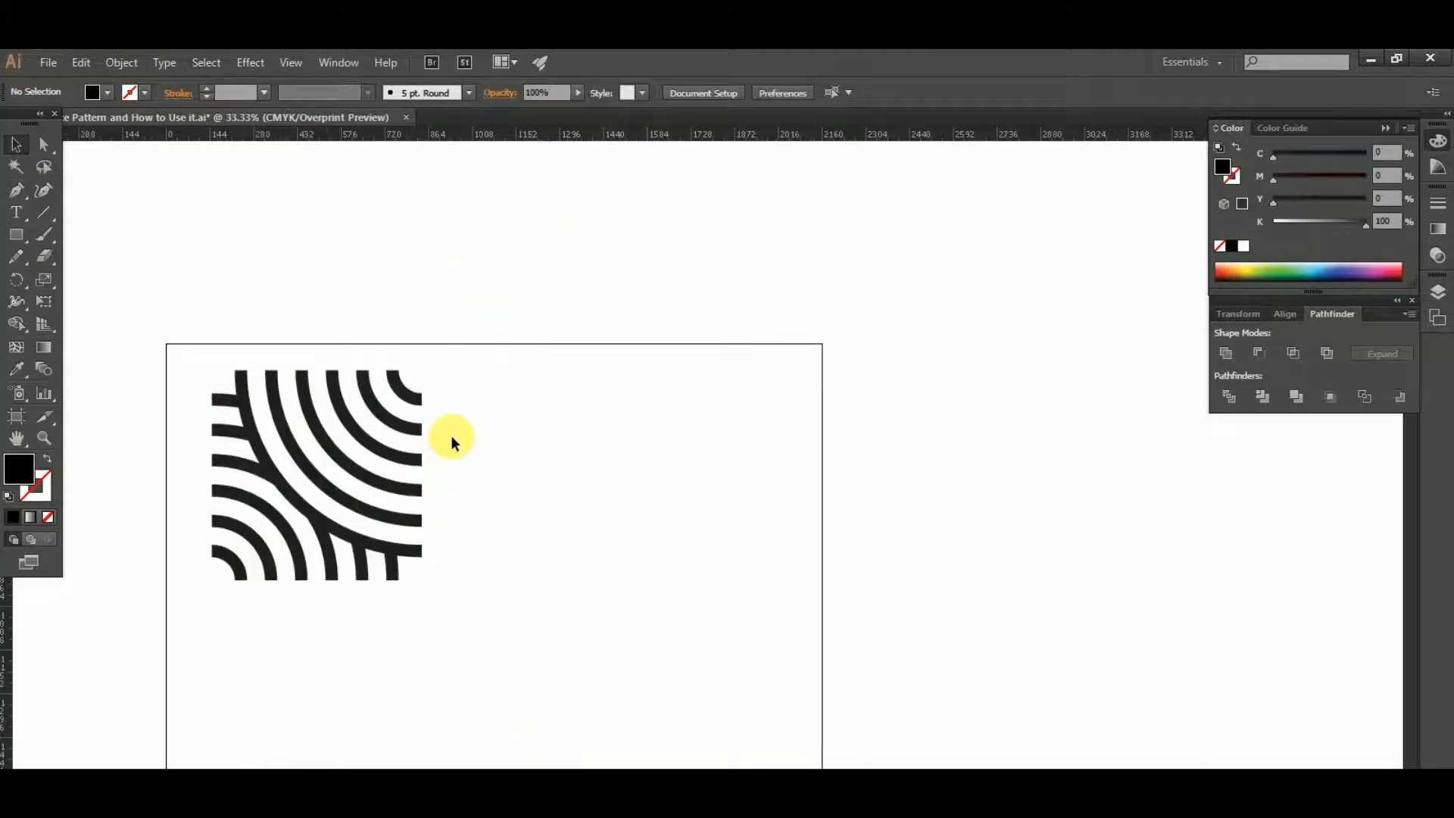
Duplicate the tile to its right, rotate the copy 90° clockwise, and butt it against the first tile so the arcs join.
click(407, 432)
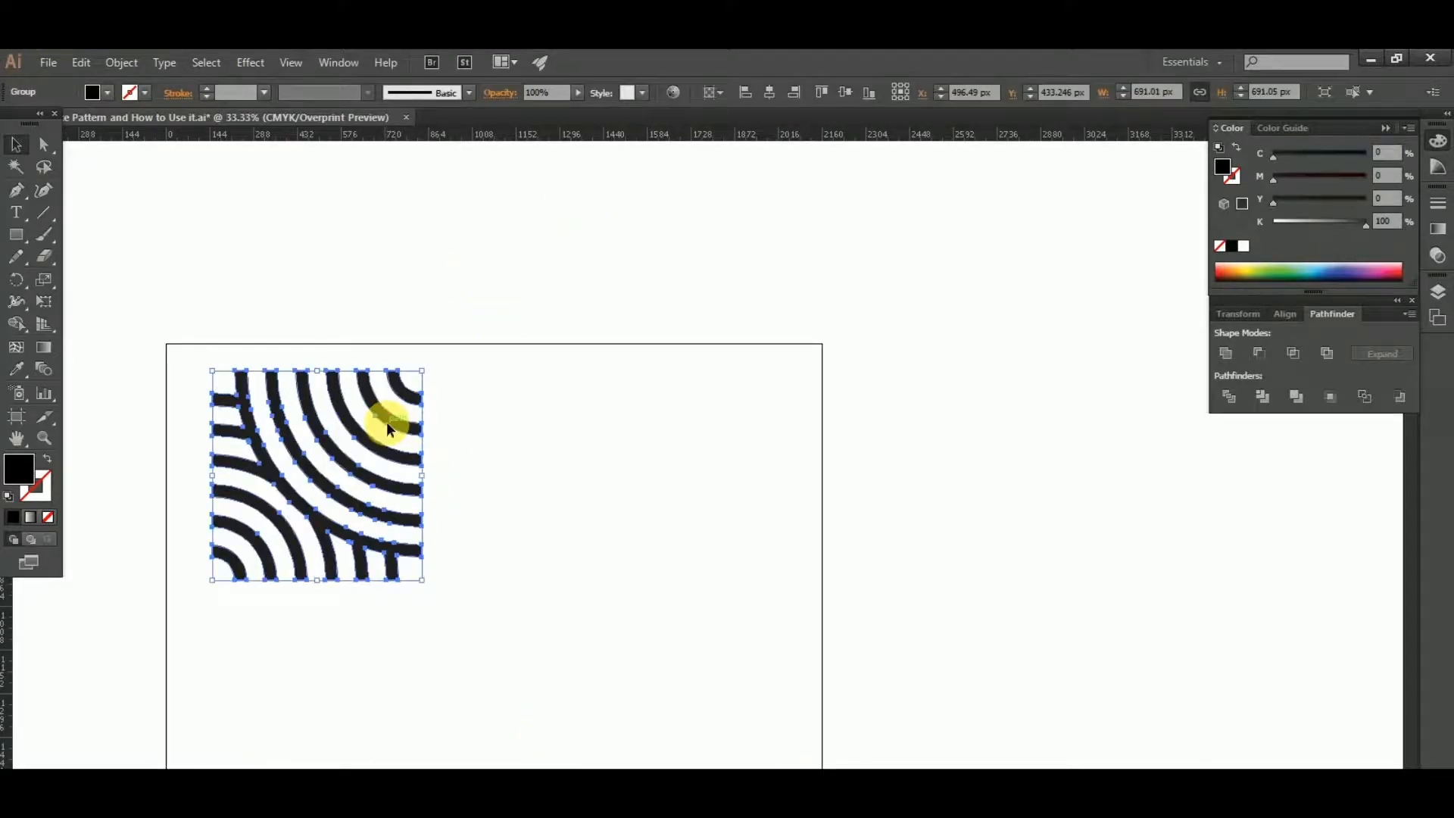
drag(387, 422, 617, 474)
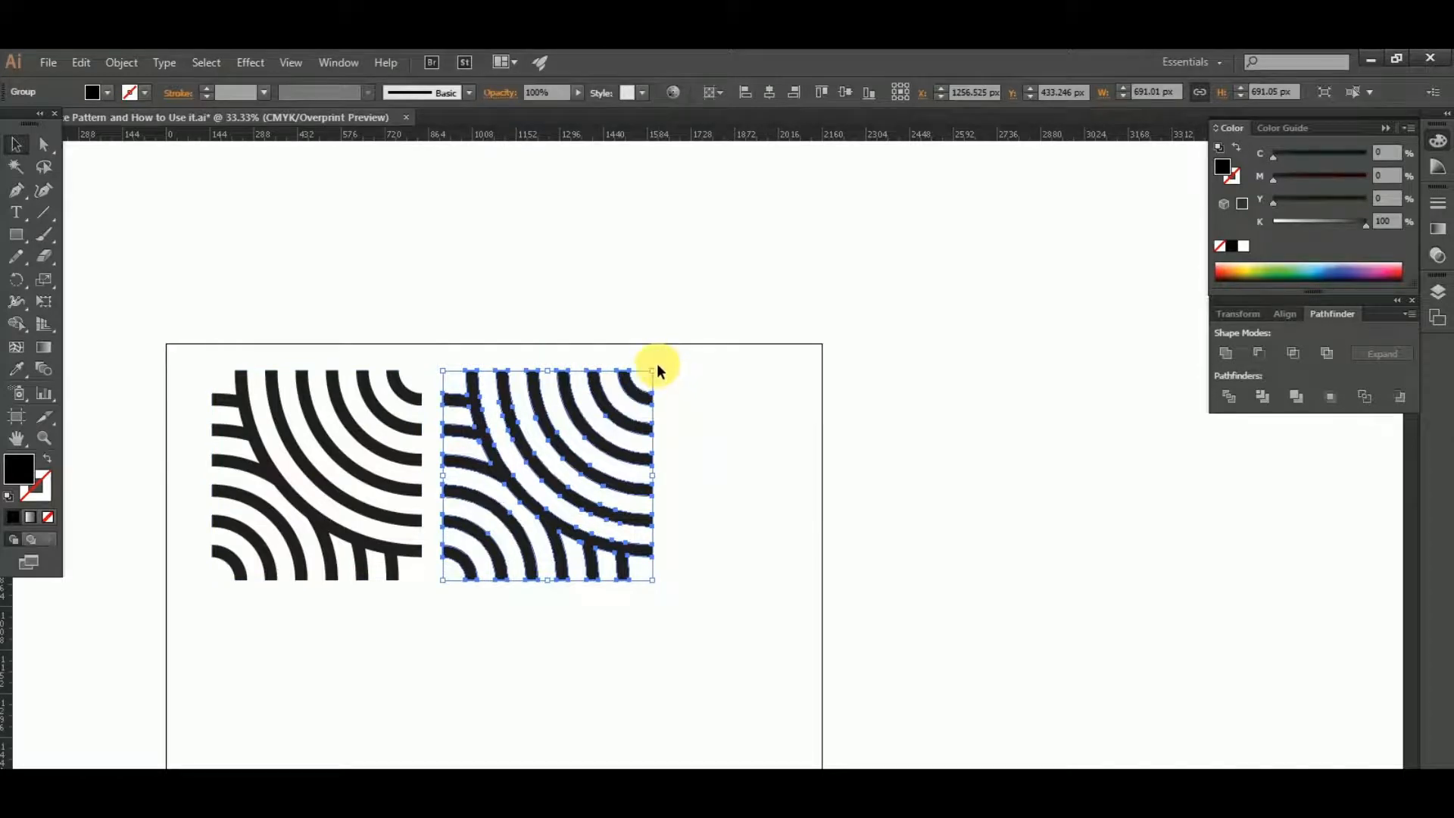
drag(657, 368, 583, 506)
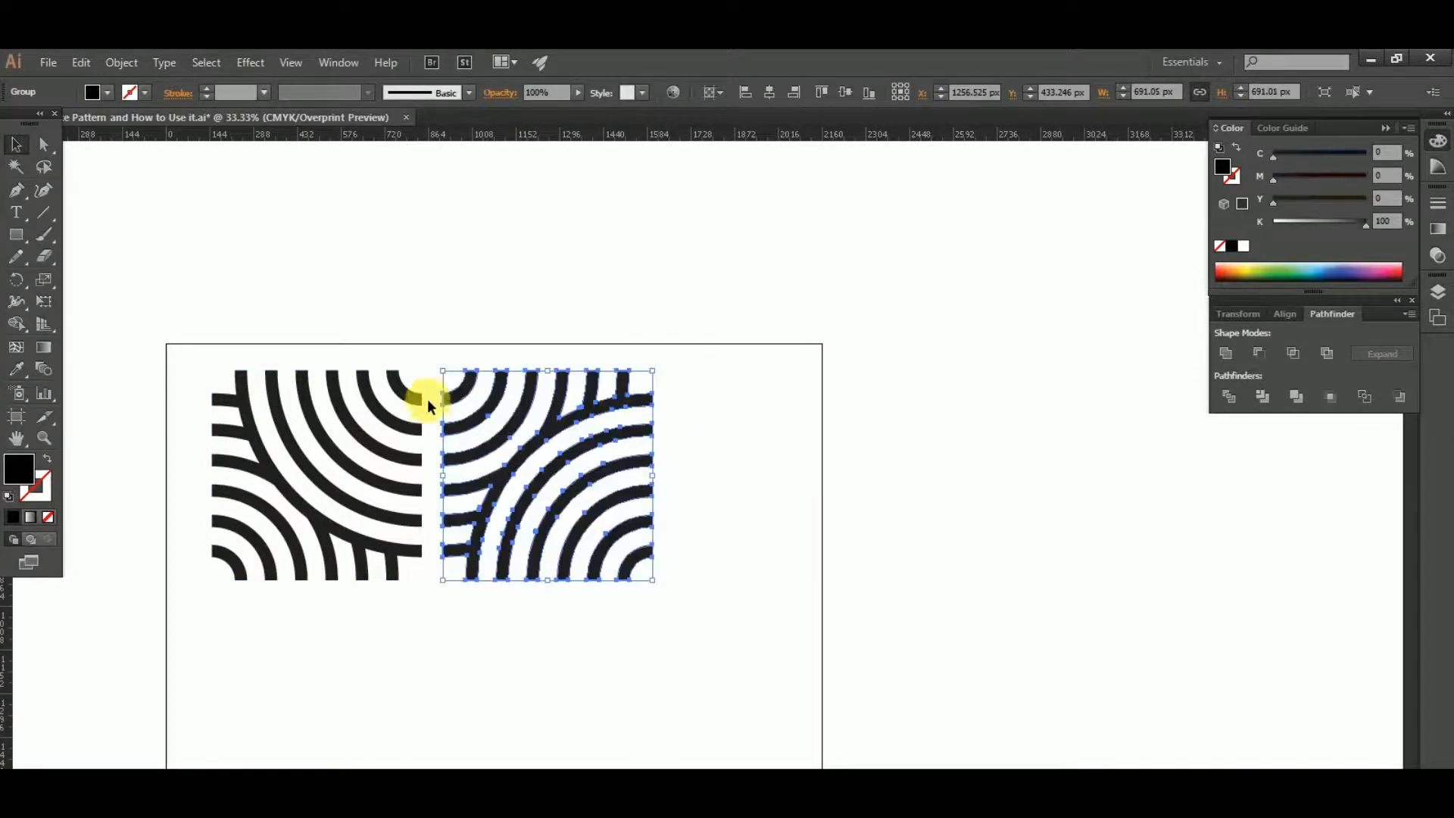
scroll(428, 394, up, 5)
drag(568, 437, 440, 445)
click(438, 306)
scroll(438, 306, down, 5)
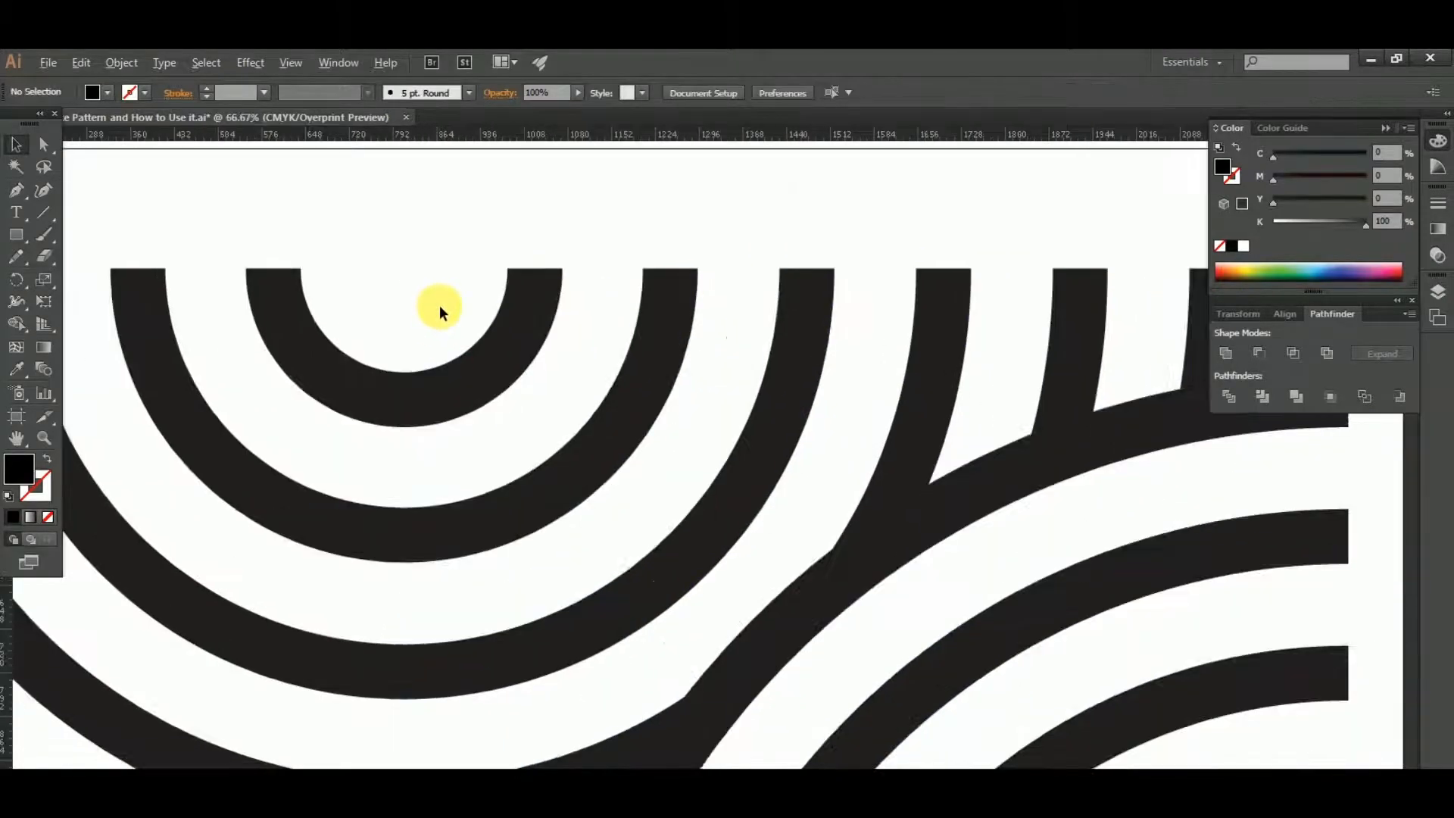
Duplicate the pair of tiles directly below, rotate the copied pair 180°, and deselect it.
drag(214, 273, 834, 627)
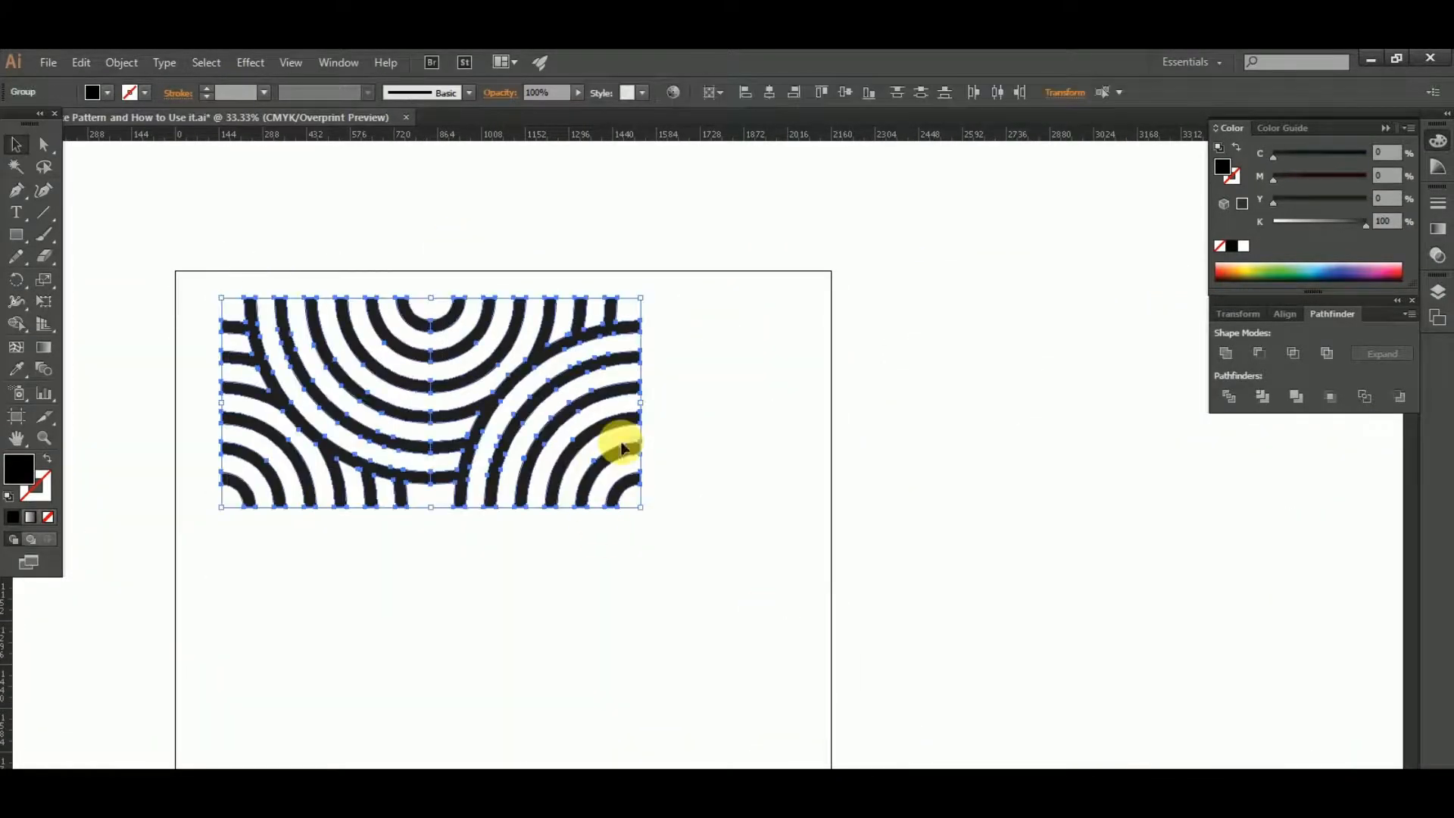
drag(612, 456, 639, 623)
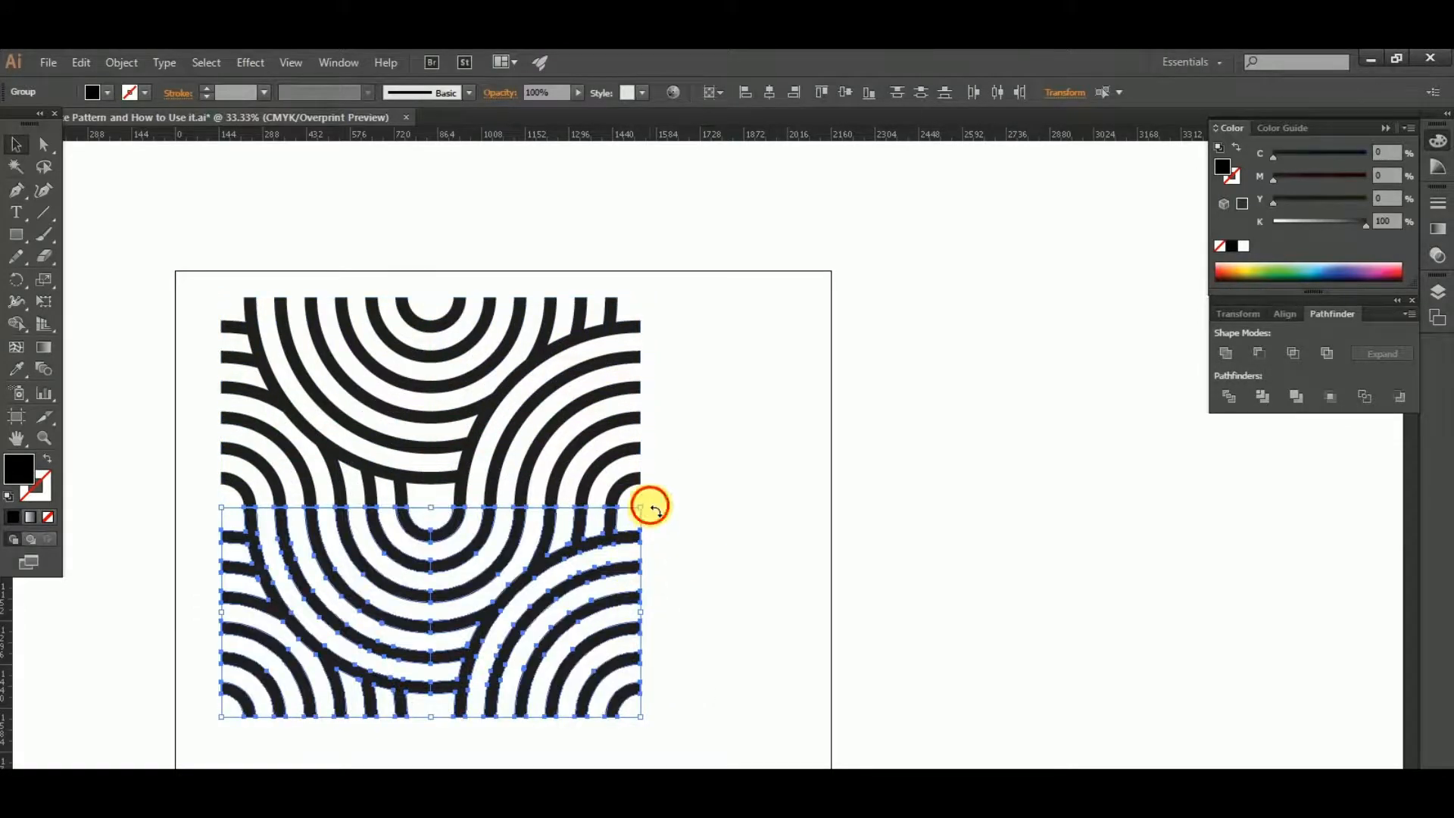
drag(650, 506, 261, 638)
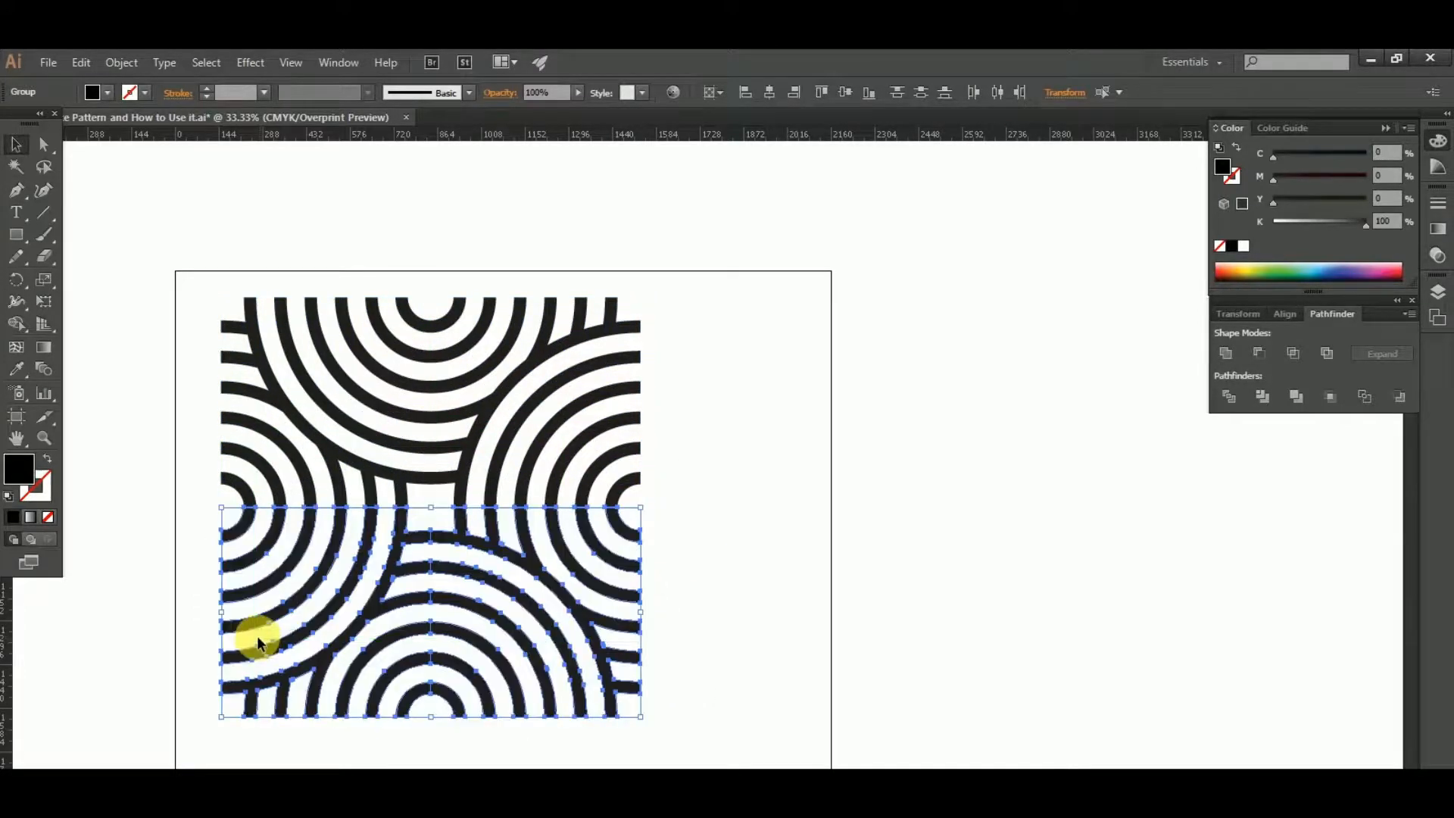
click(656, 549)
scroll(365, 459, down, 2)
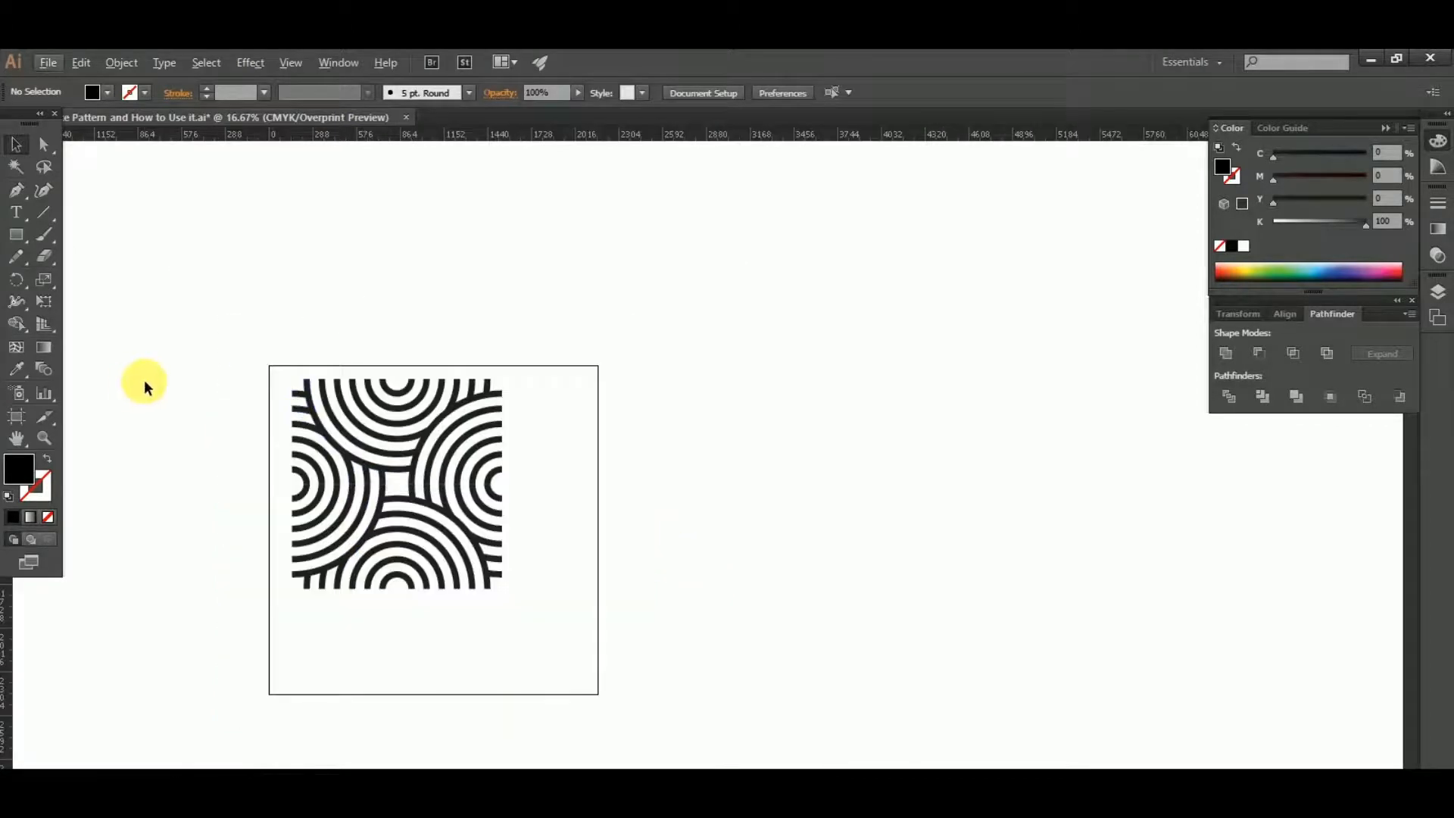
Group the four tiles into one square block and select the group.
drag(221, 328, 705, 679)
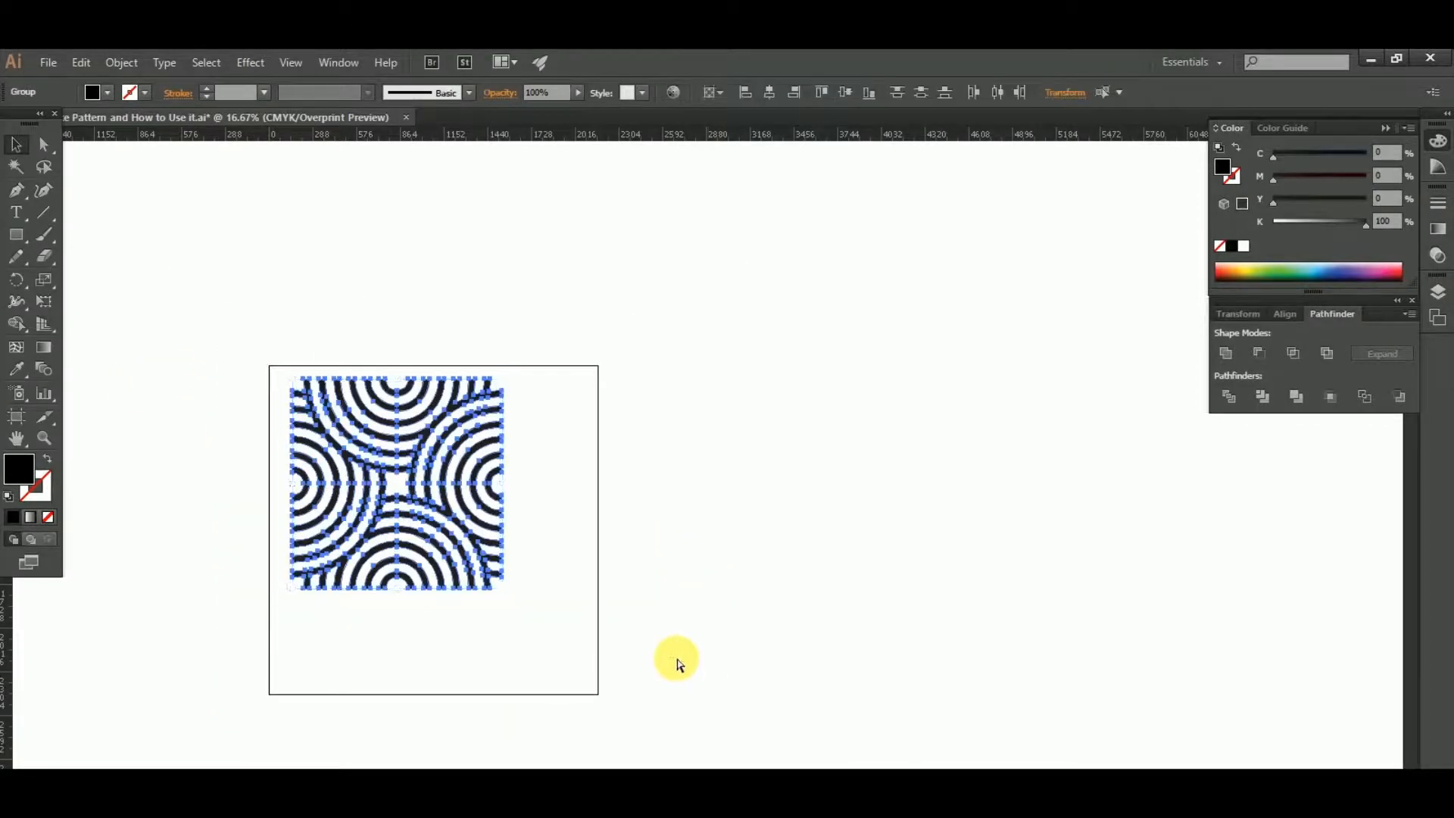
click(635, 630)
click(481, 553)
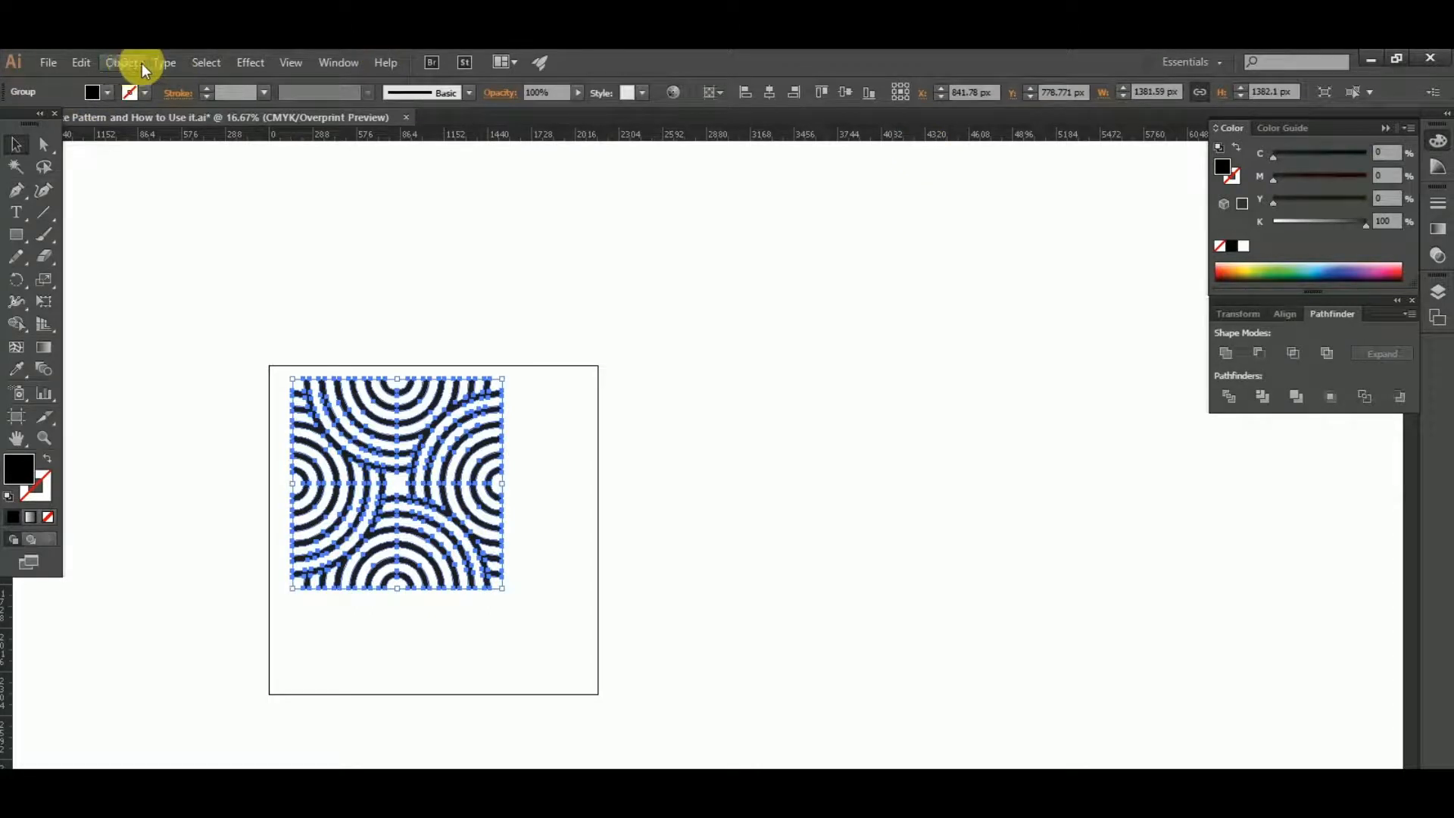
click(81, 61)
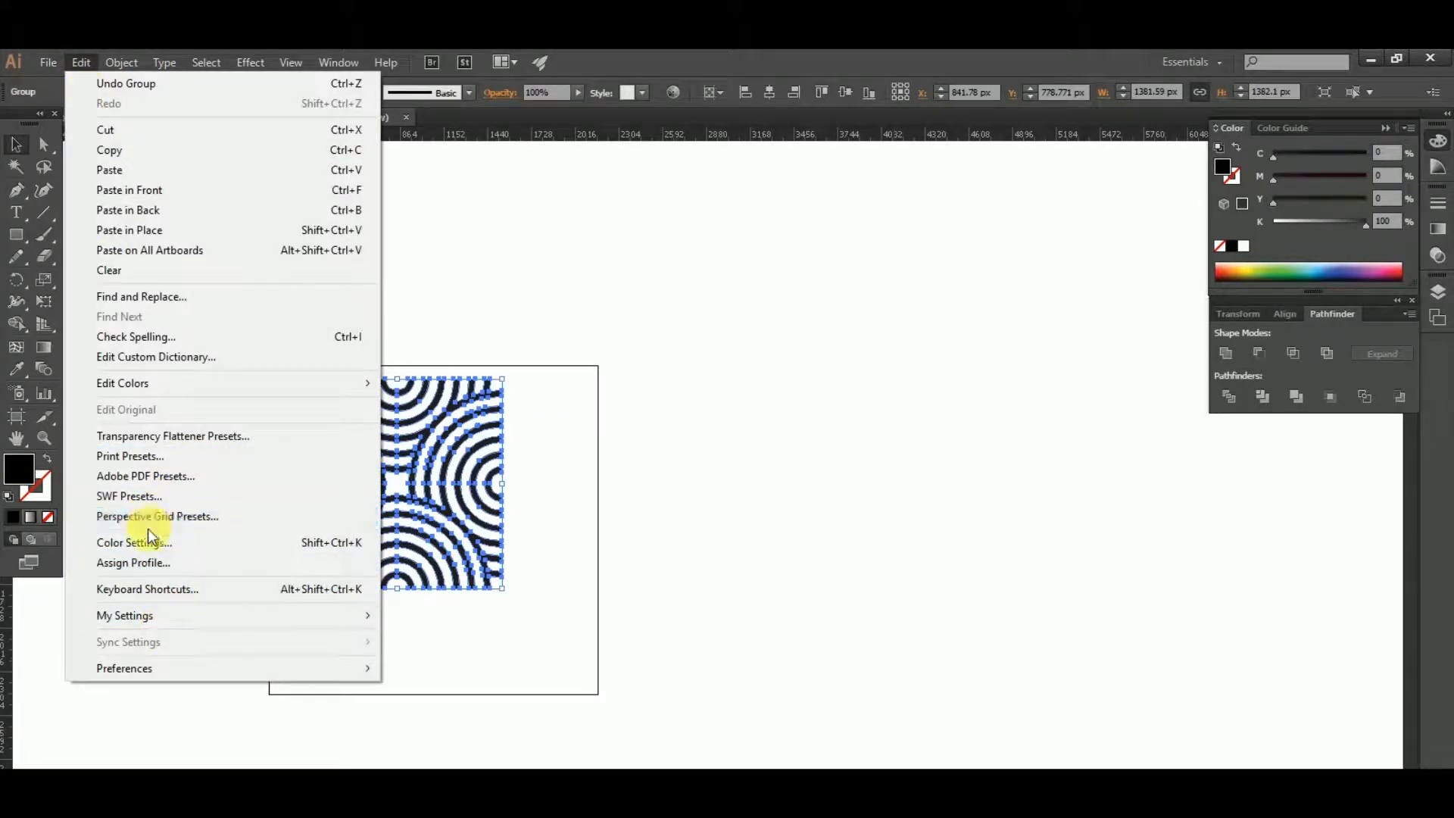
click(103, 58)
click(123, 62)
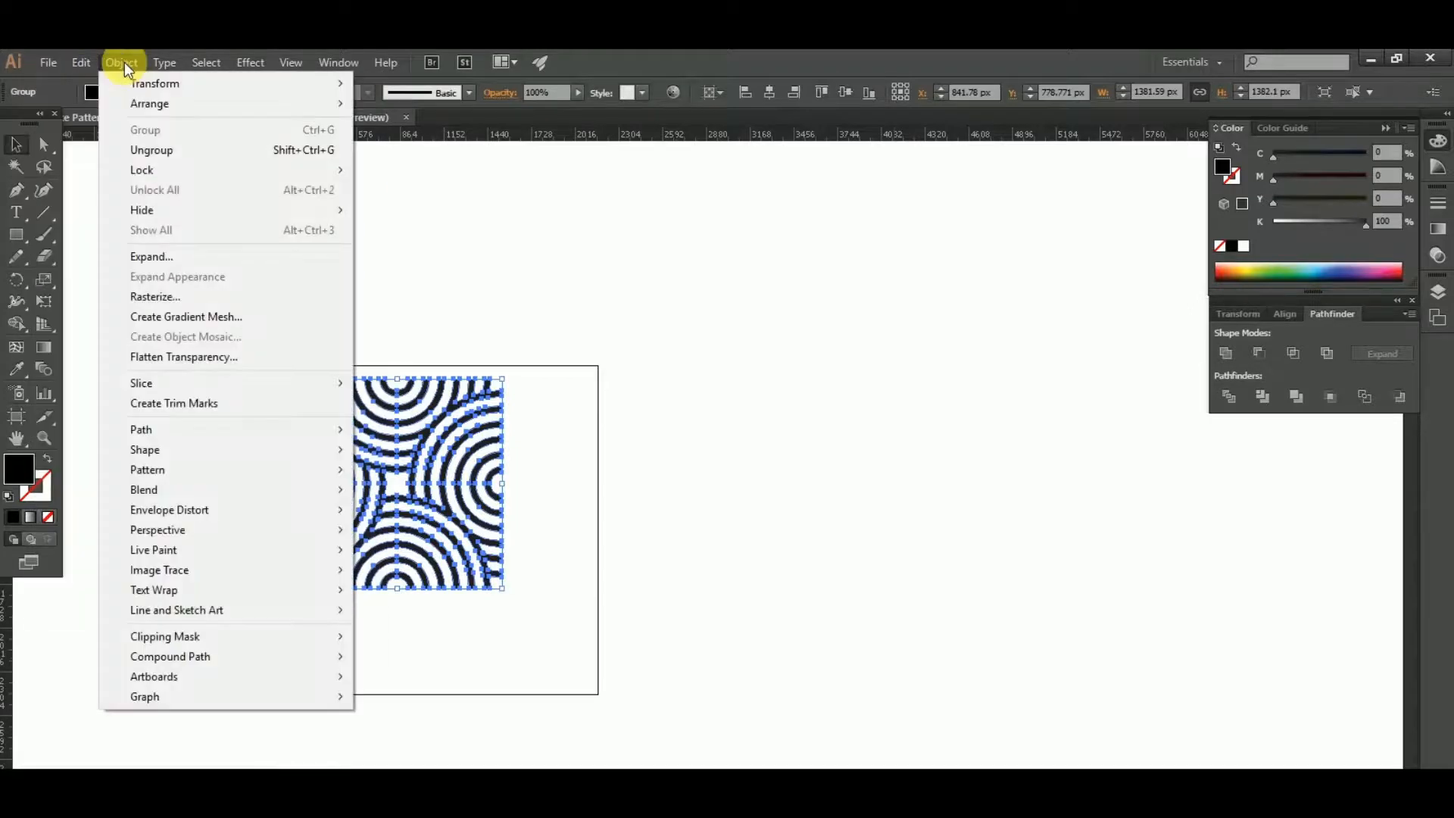
mouse_move(179, 528)
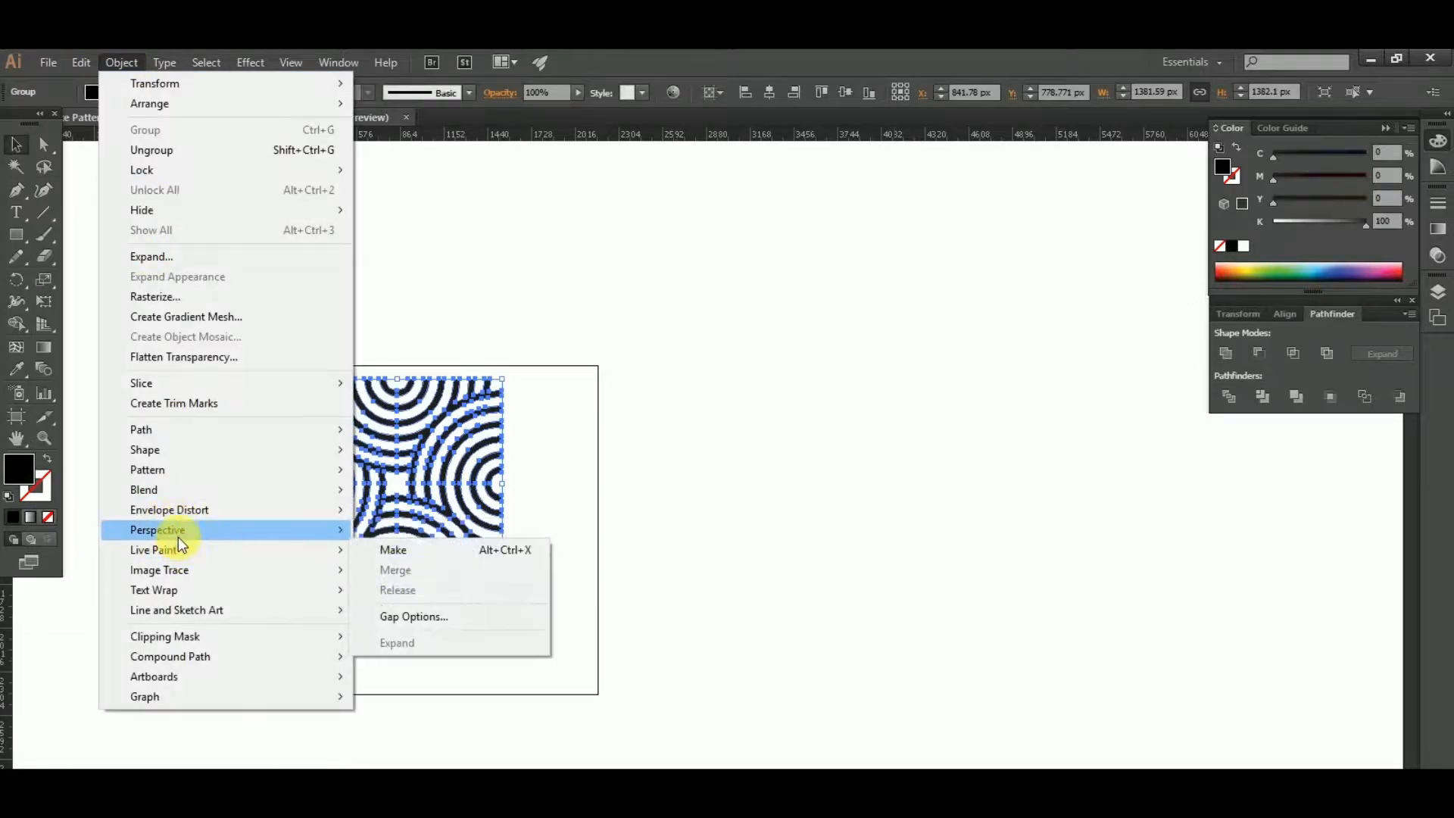
mouse_move(172, 469)
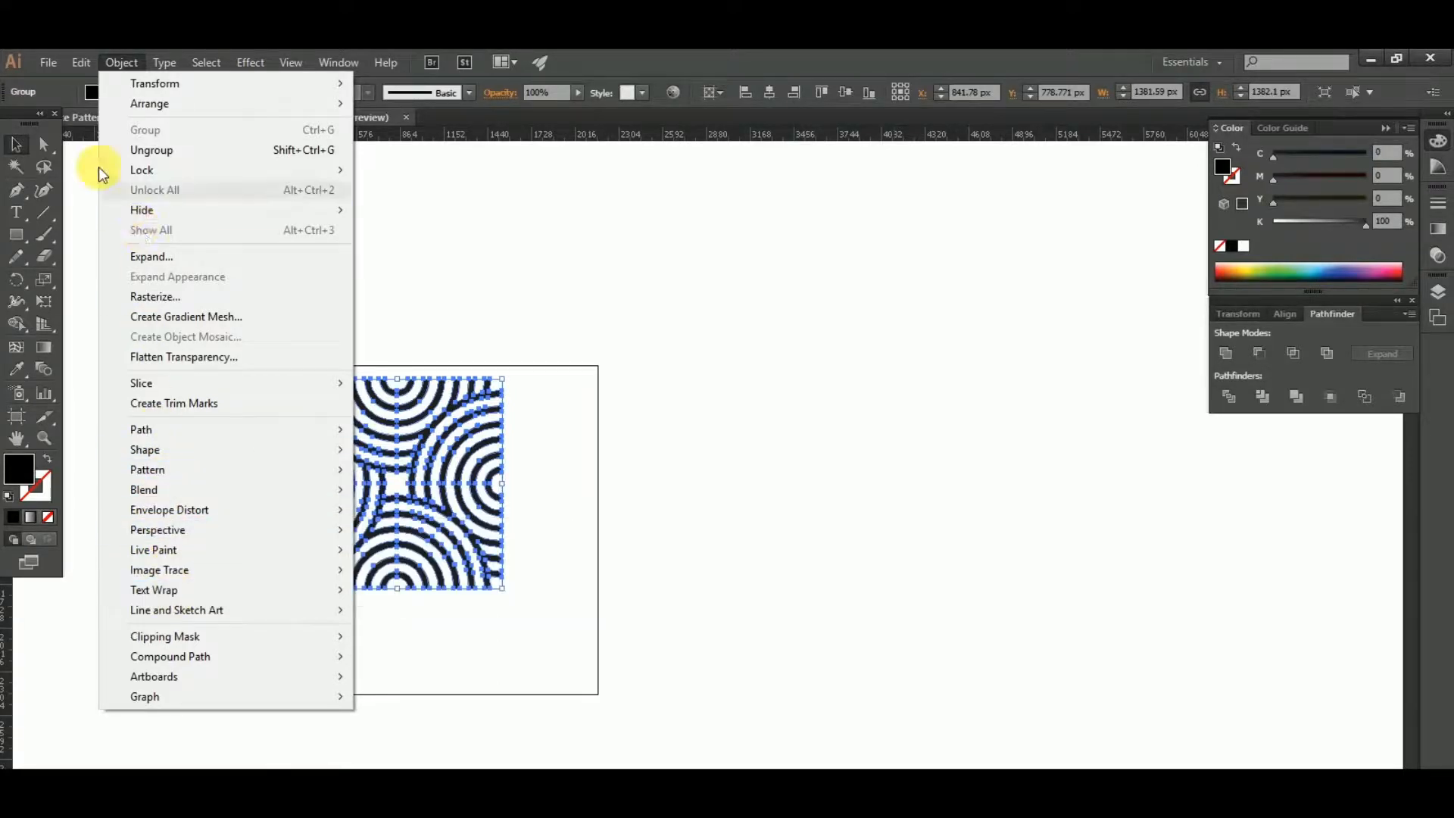
mouse_move(75, 66)
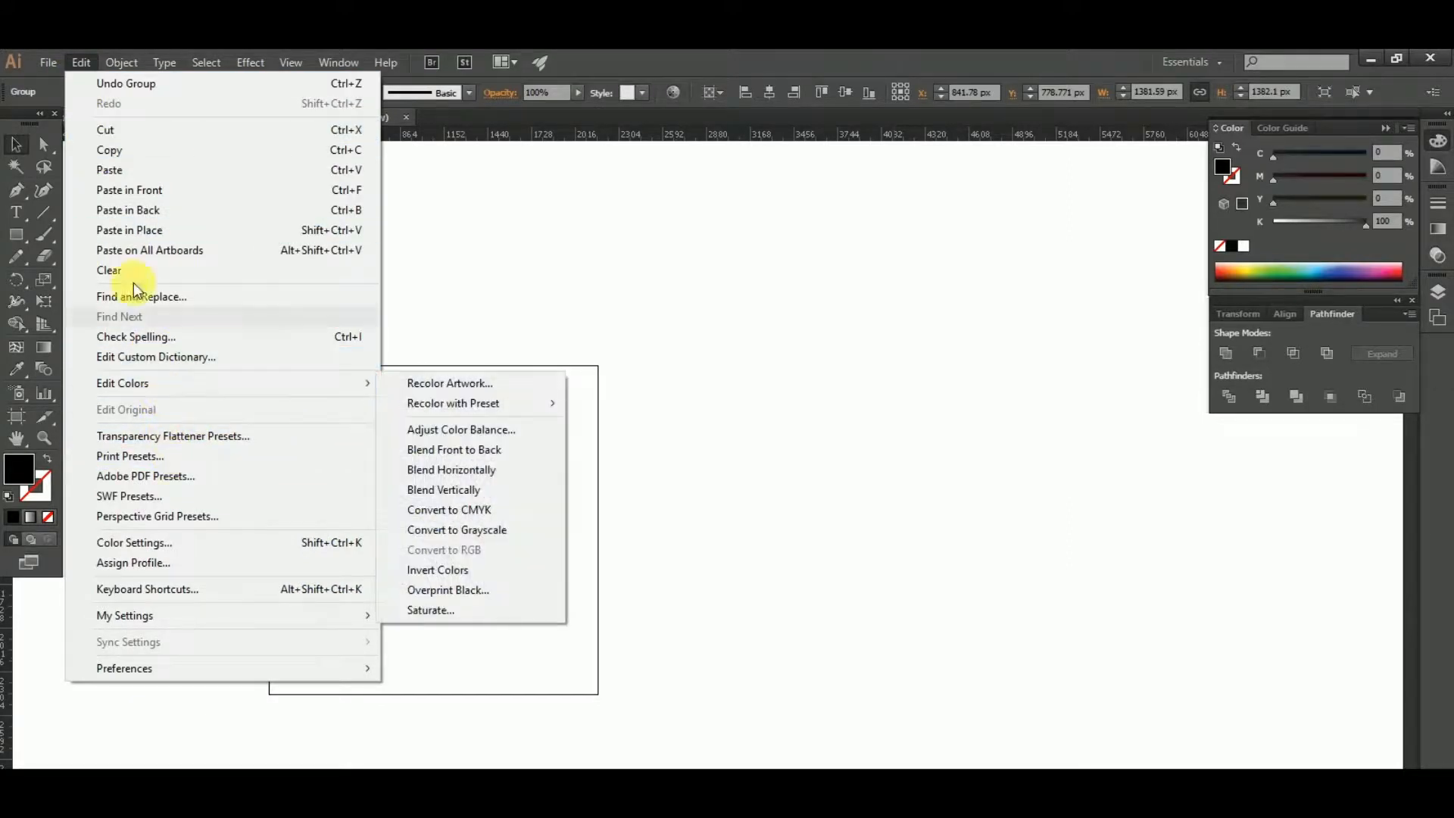
Make a pattern swatch from the grouped tiles, name it with the designer's first name, and exit pattern editing.
mouse_move(122, 53)
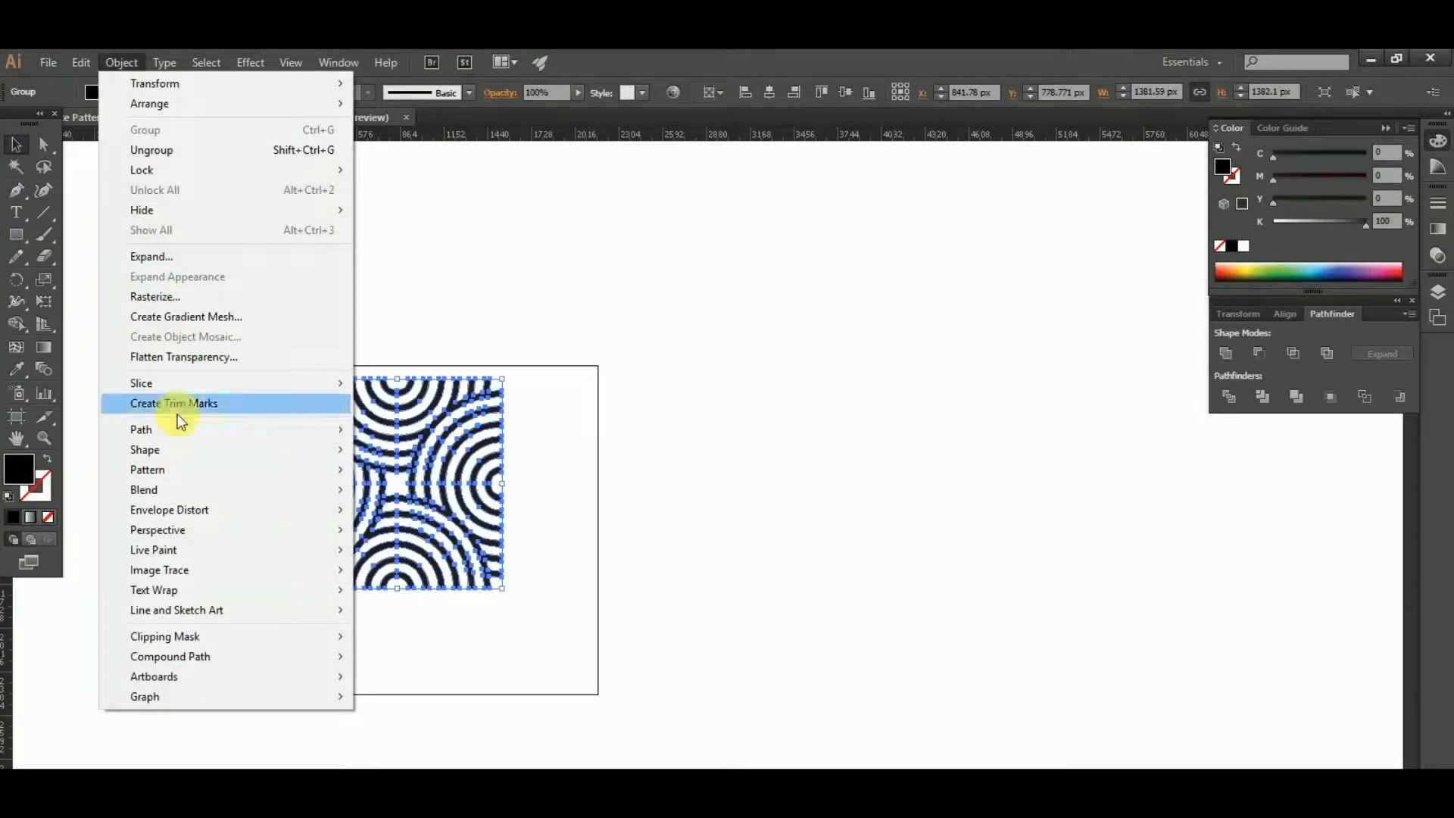
click(394, 471)
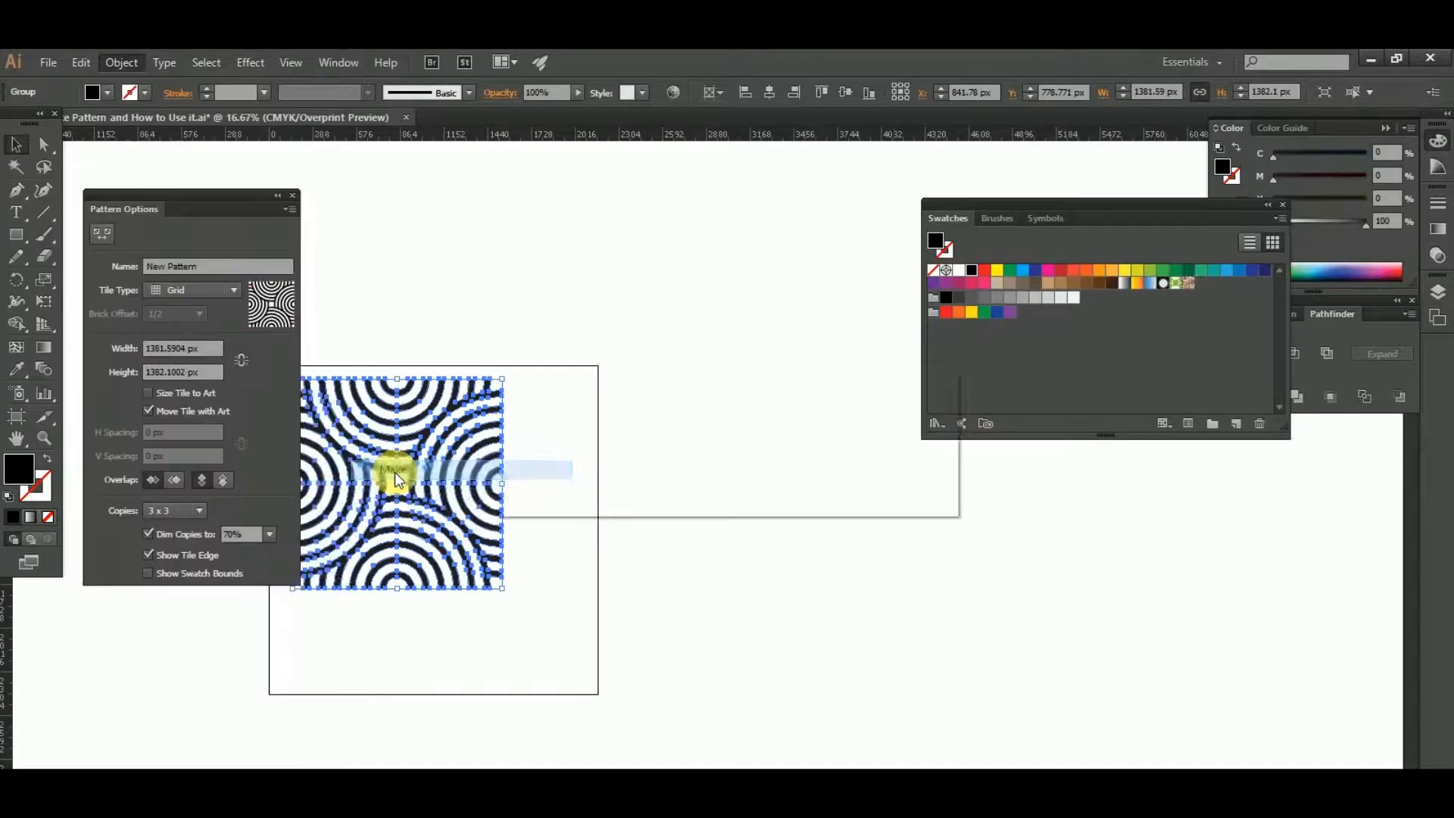
click(901, 486)
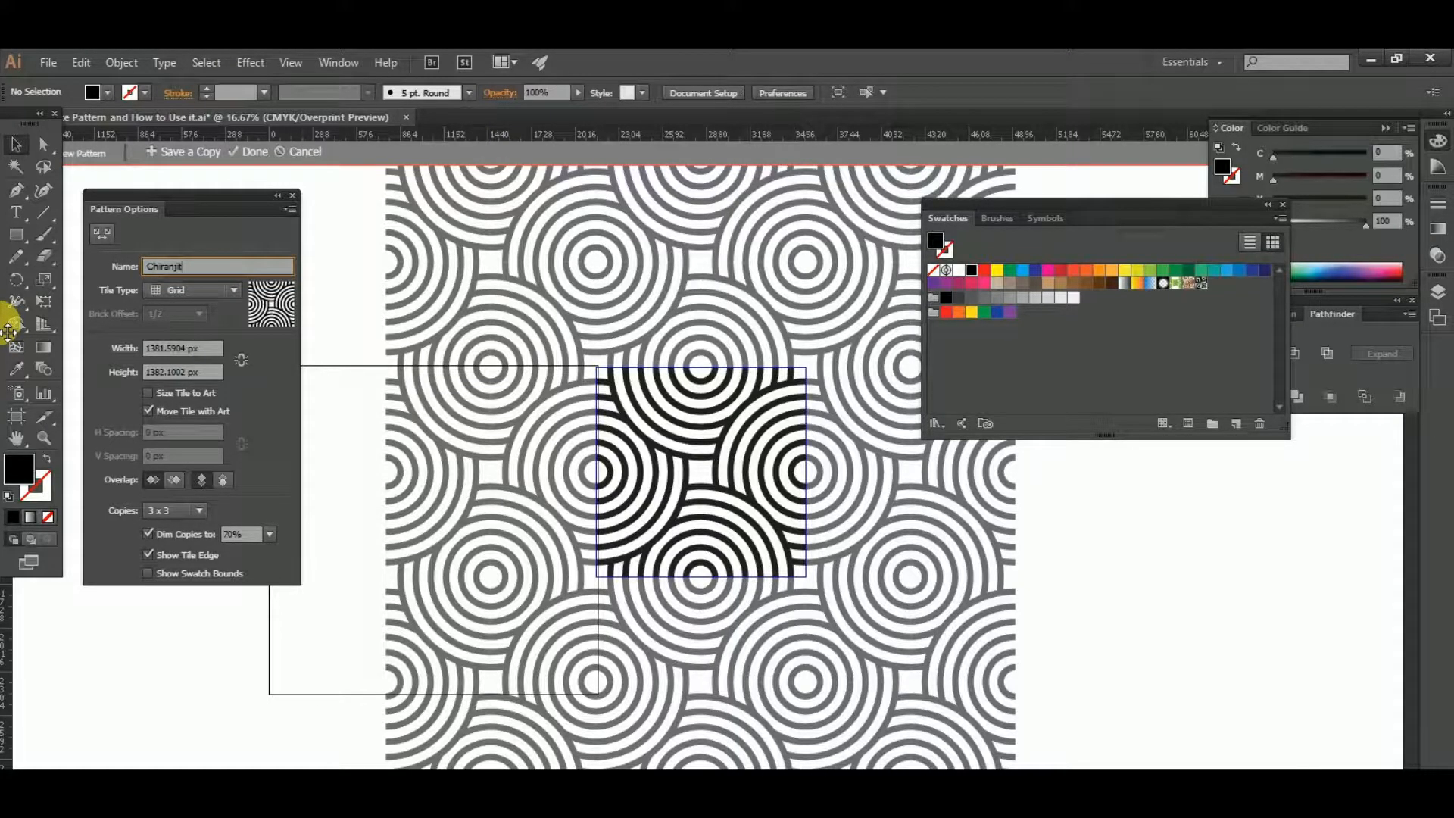
double_click(242, 650)
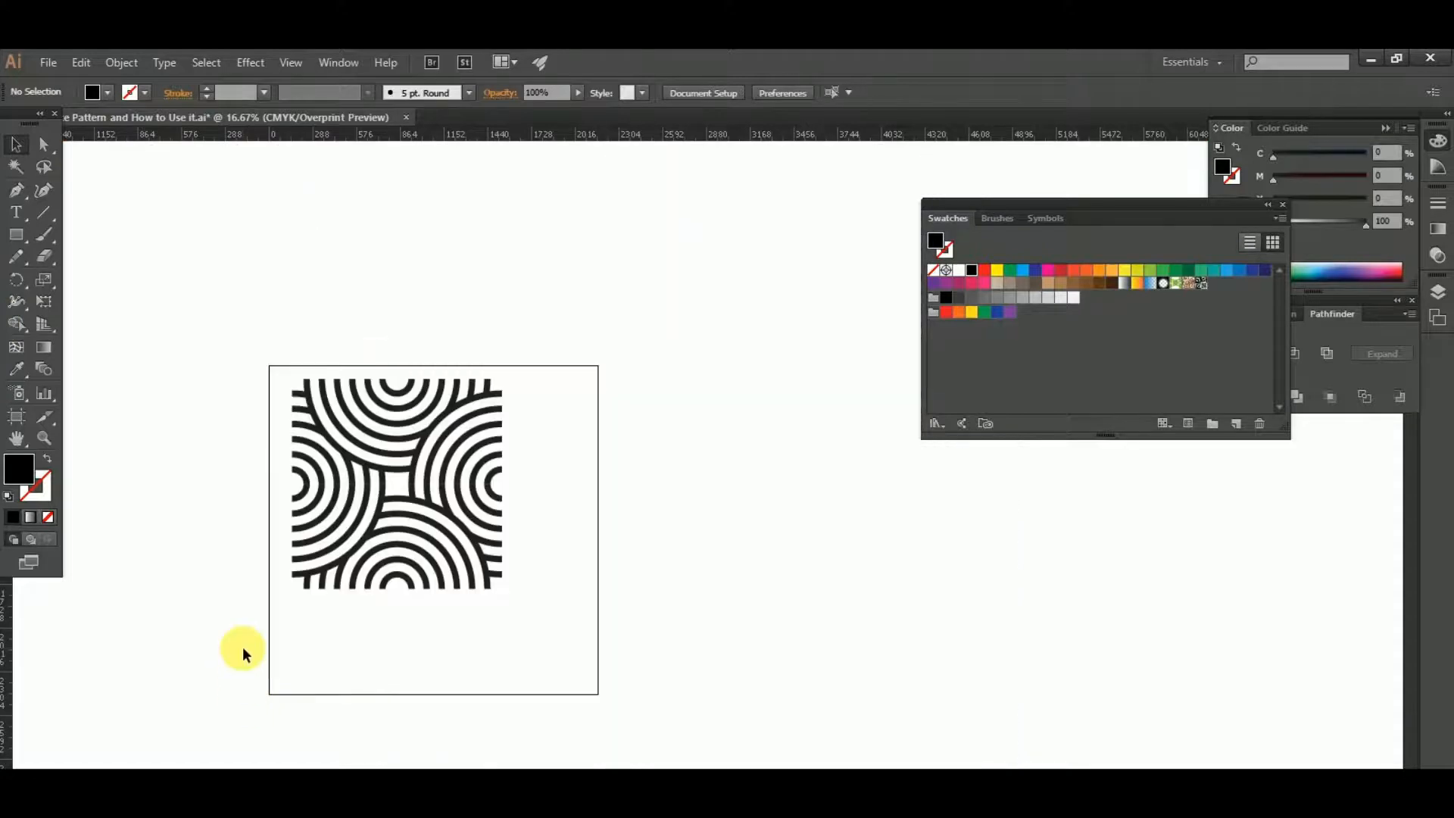
Delete the original tile group from the artboard and choose the Rectangle tool.
click(450, 519)
key(ctrl+minus)
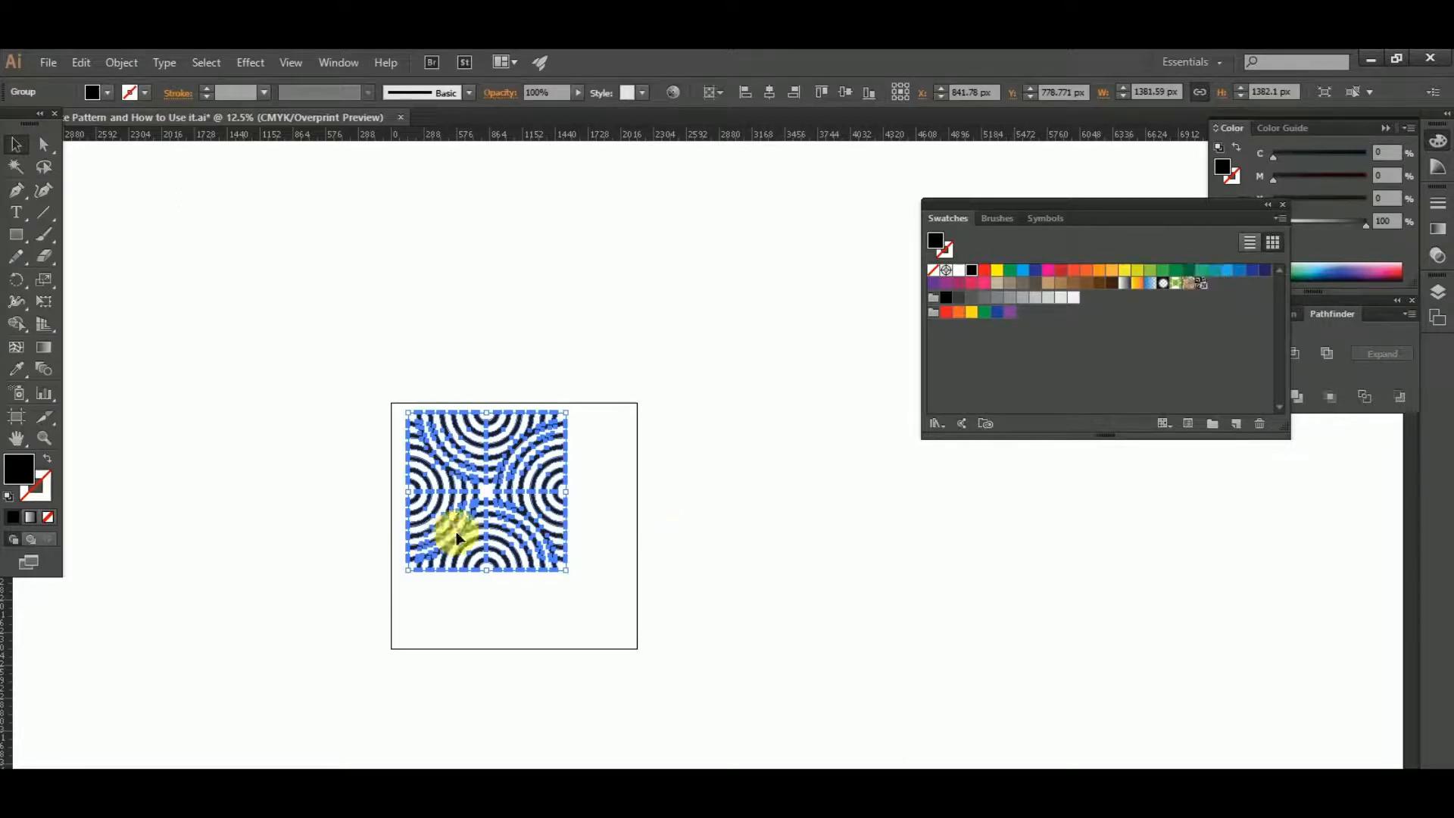
key(Delete)
drag(12, 246, 129, 238)
scroll(369, 418, down, 1)
scroll(369, 418, down, 1)
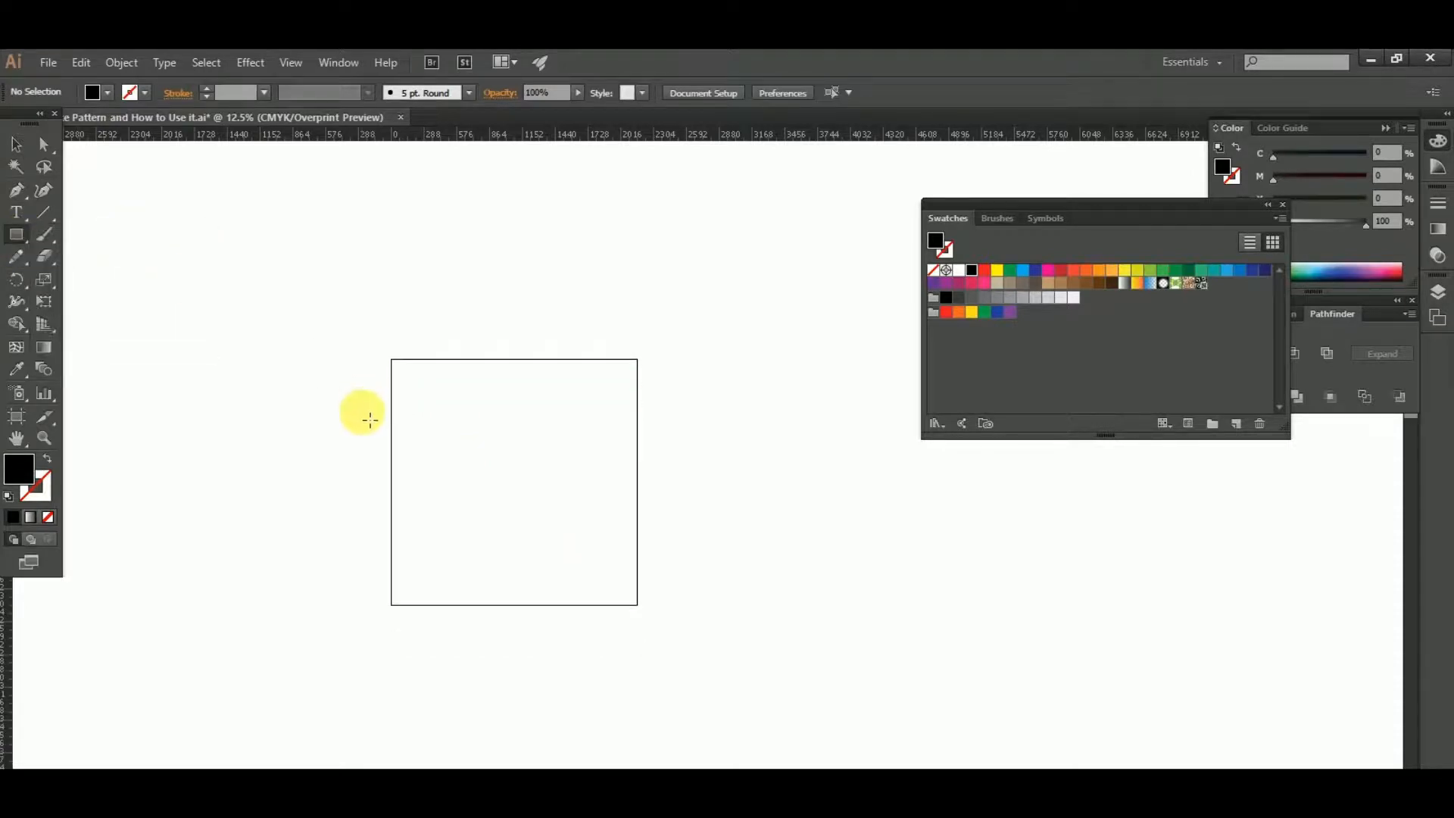
Enlarge the artboard with the Artboard tool into a landscape format about twice as wide as it is tall.
click(16, 417)
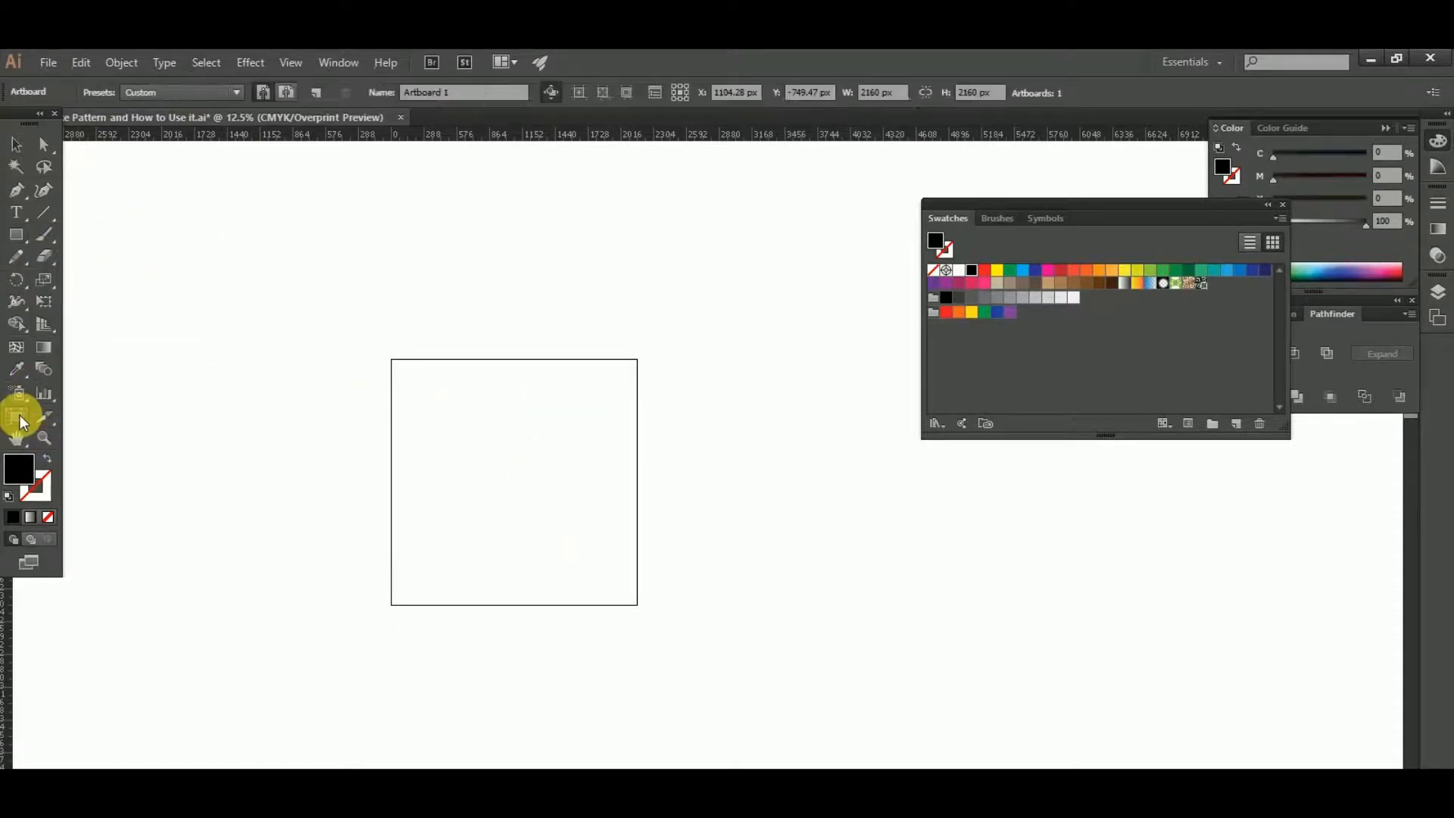
scroll(639, 480, down, 1)
drag(724, 492, 314, 482)
drag(484, 484, 776, 484)
drag(547, 403, 548, 302)
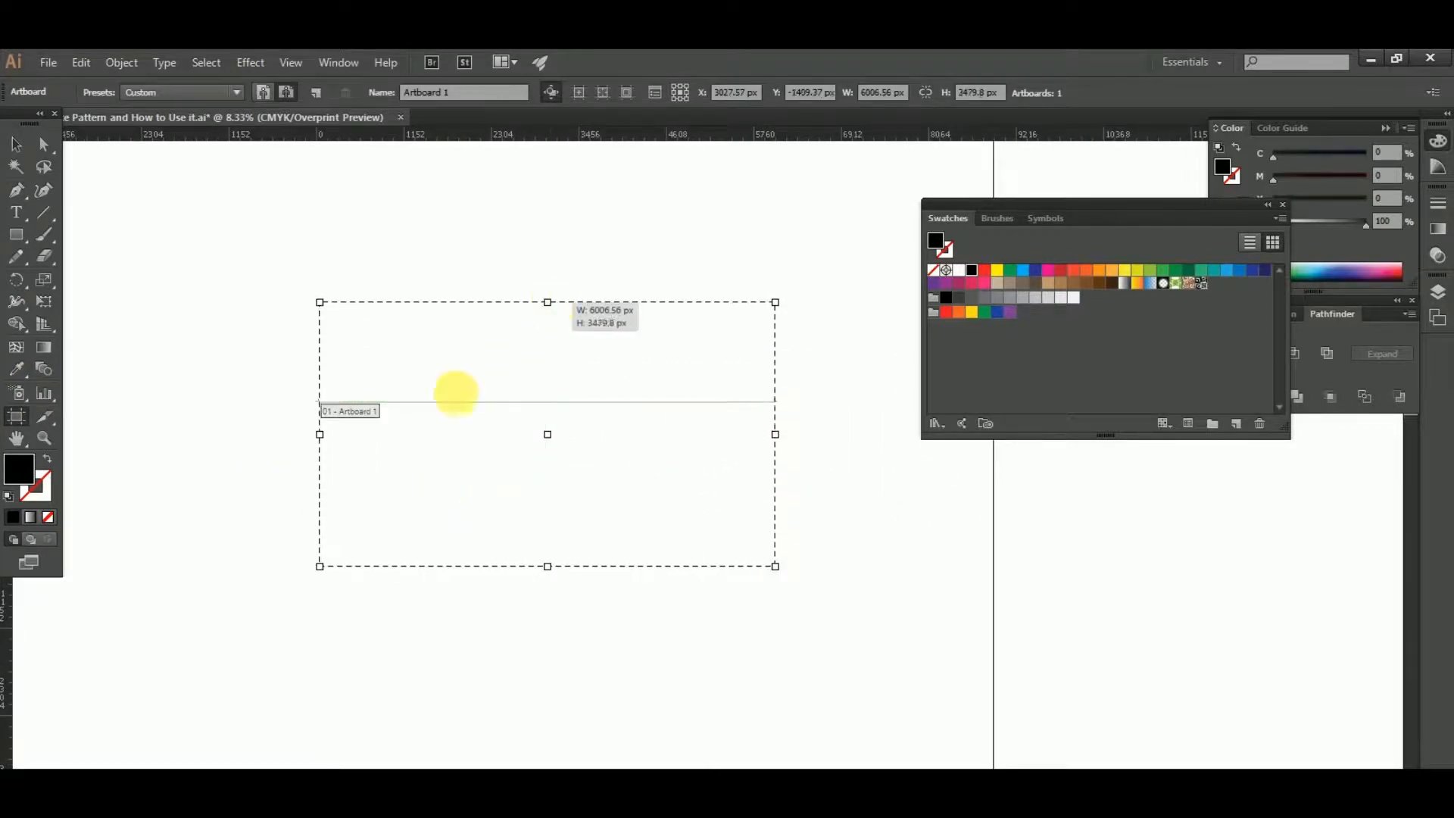
drag(319, 435, 204, 435)
drag(490, 567, 487, 604)
Draw a rectangle about 5546 by 2485 px inside the artboard and fill it with the saved ring pattern swatch.
click(23, 240)
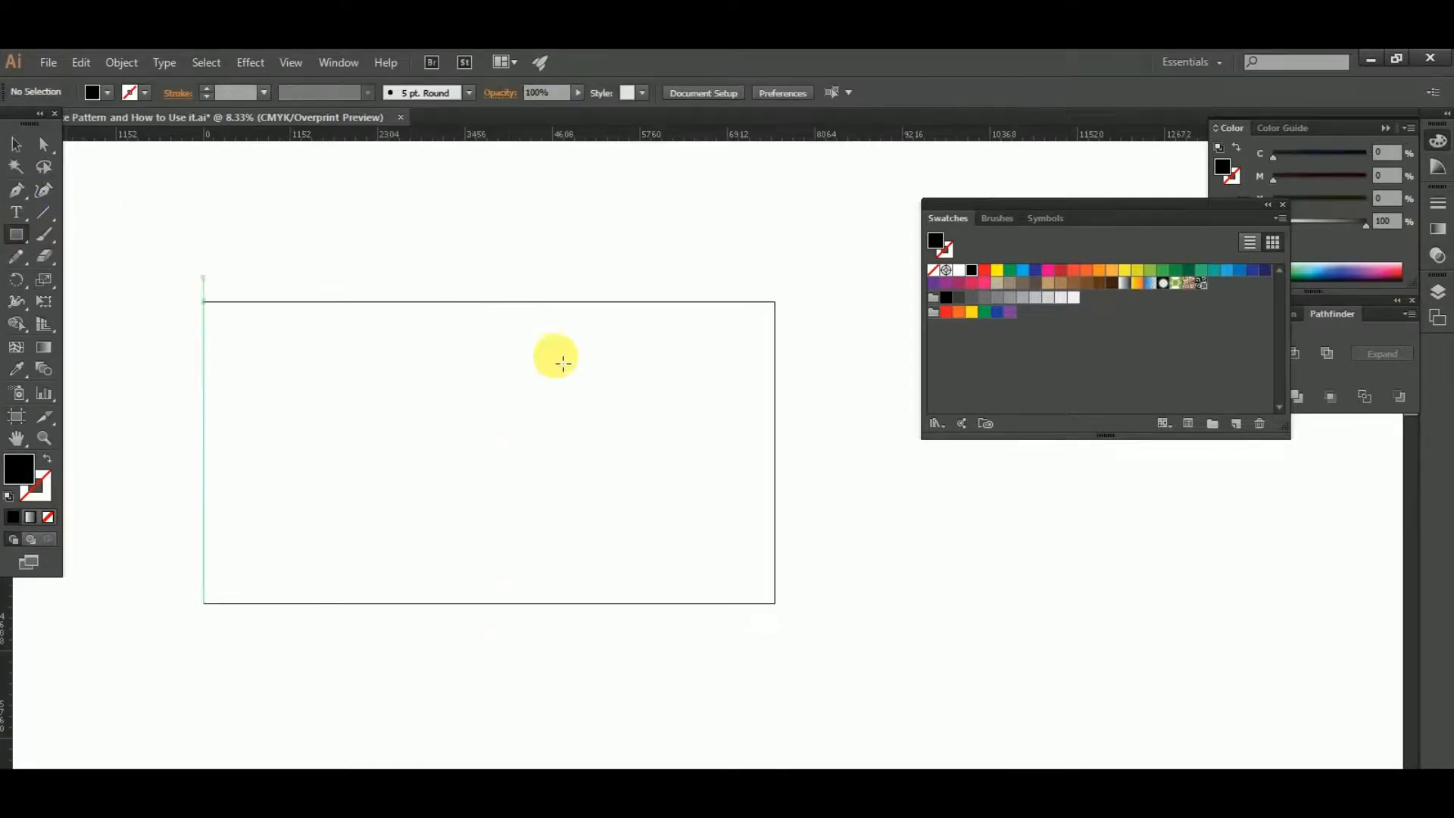
drag(251, 351, 671, 540)
click(32, 141)
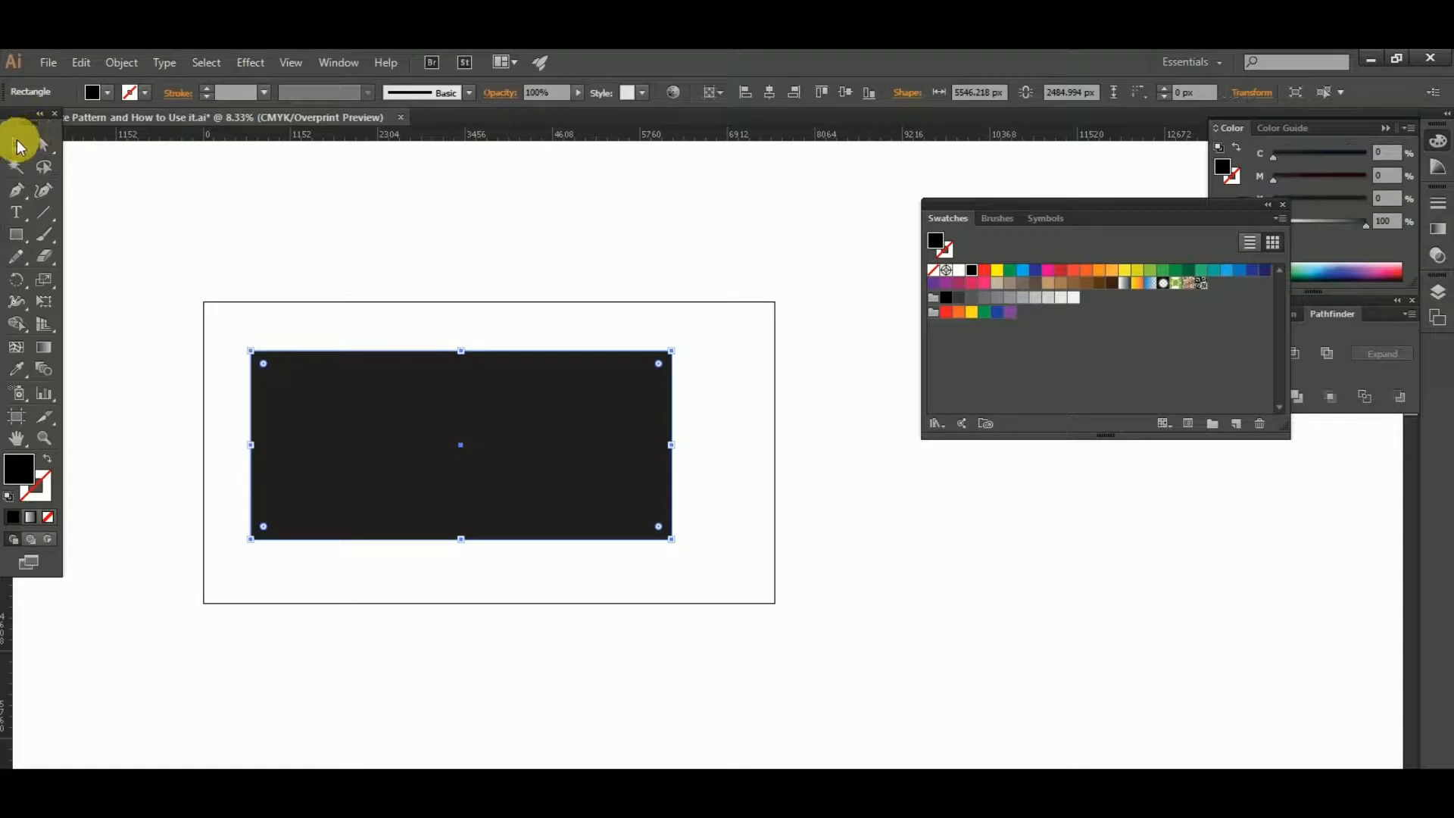
click(348, 225)
click(470, 490)
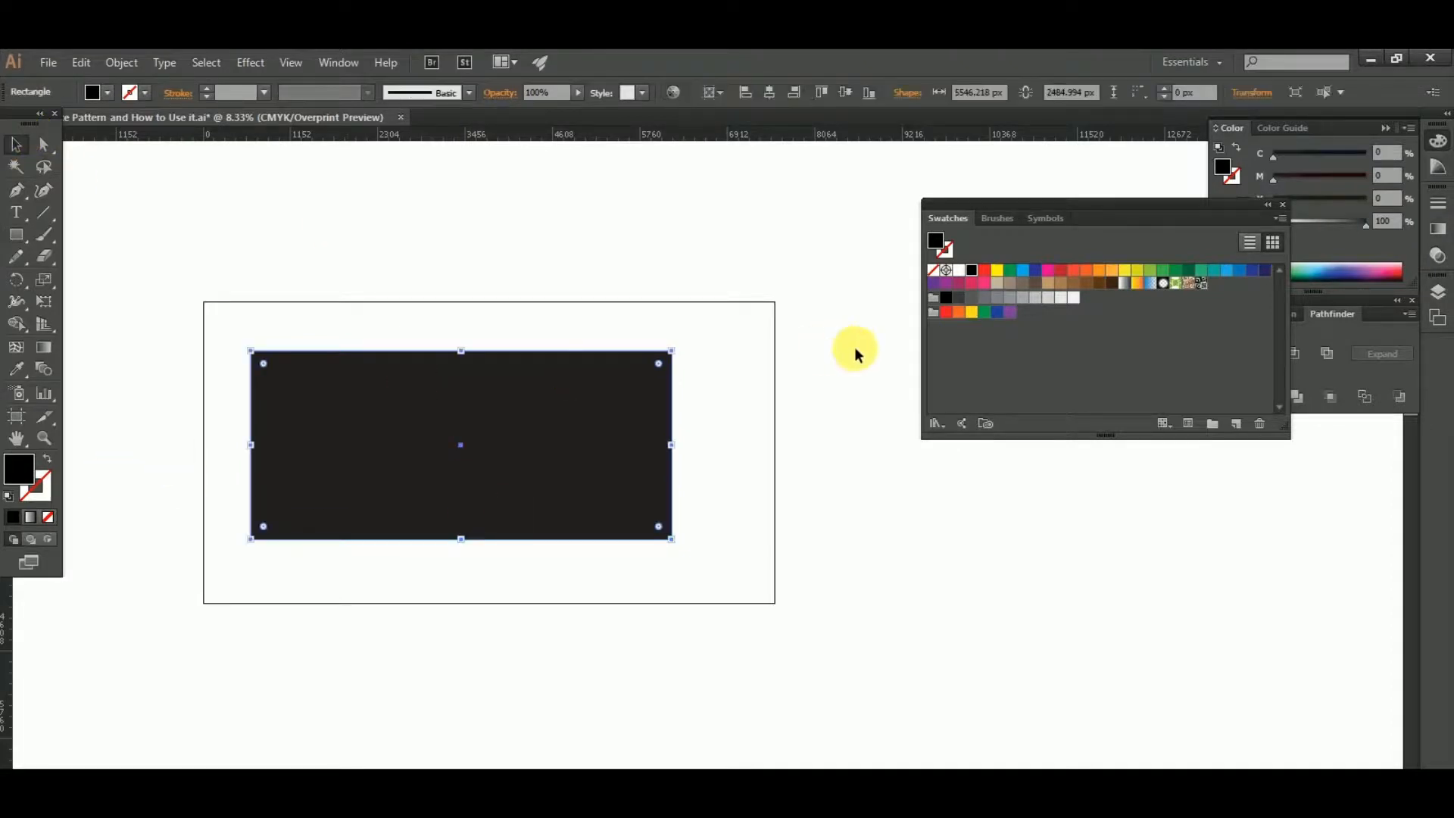
click(1208, 285)
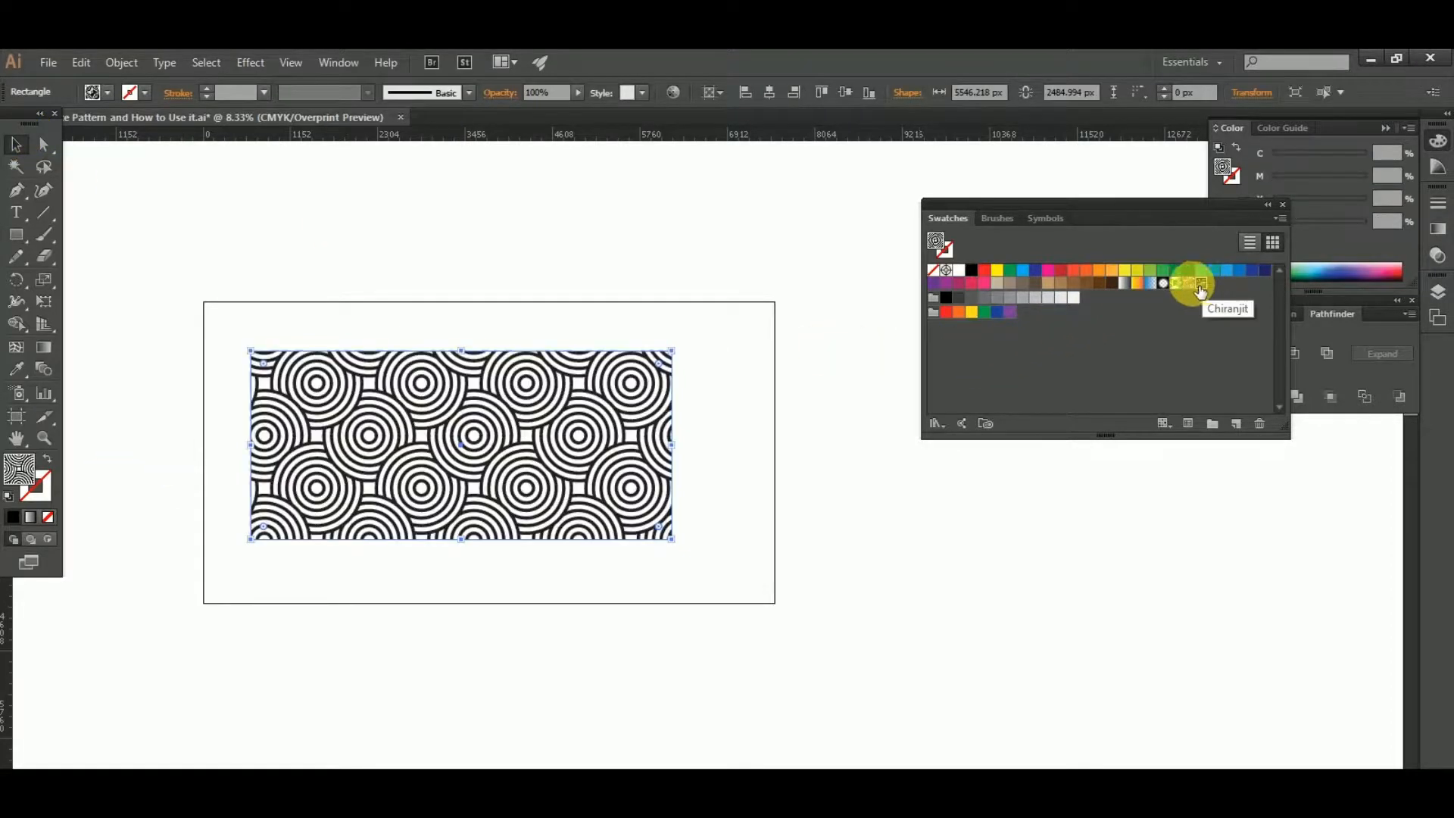
Stretch the patterned rectangle downward, sideways and upward to about 8872 by 5354 px.
scroll(636, 488, up, 2)
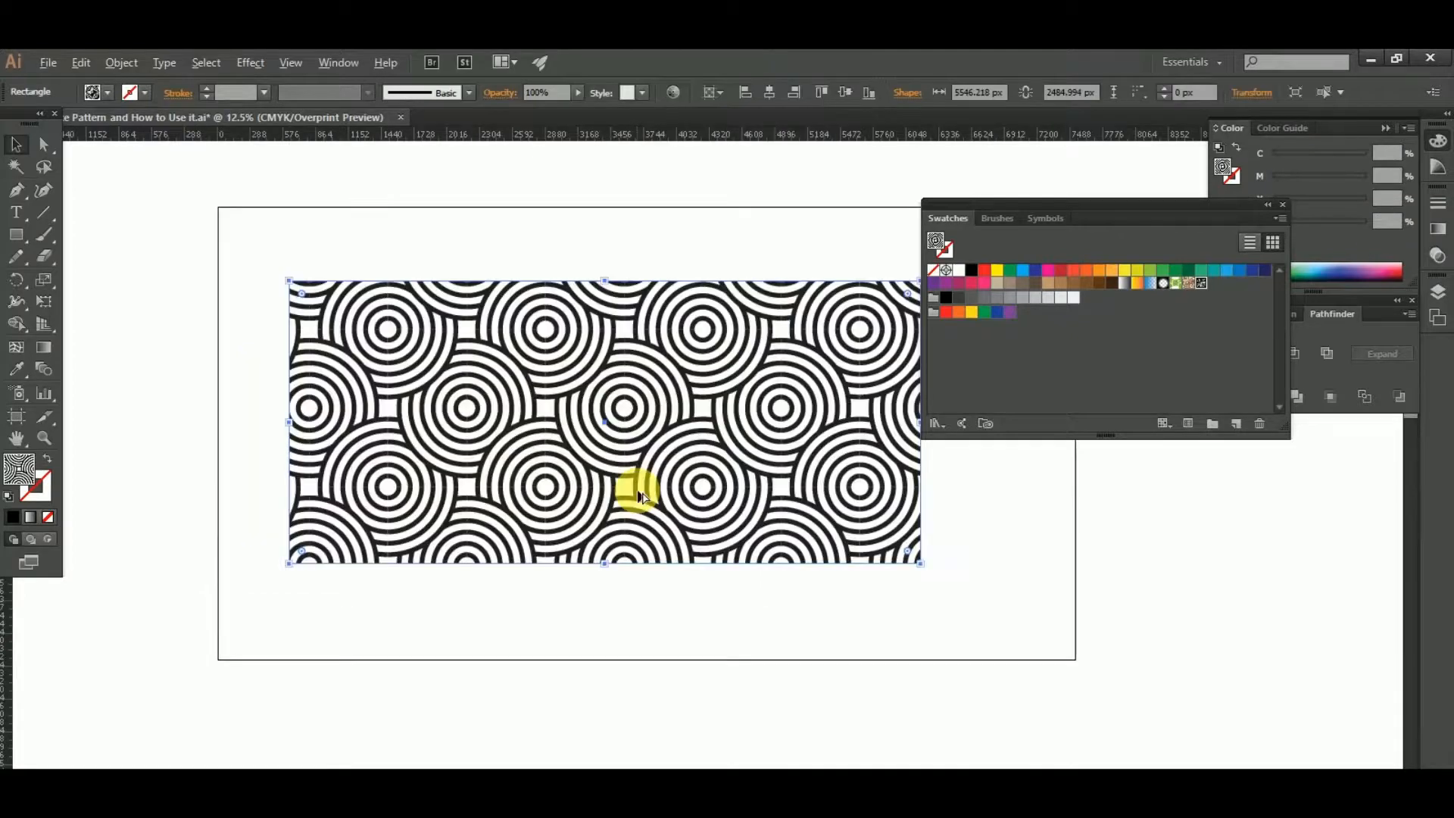
scroll(515, 523, down, 1)
scroll(478, 417, right, 2)
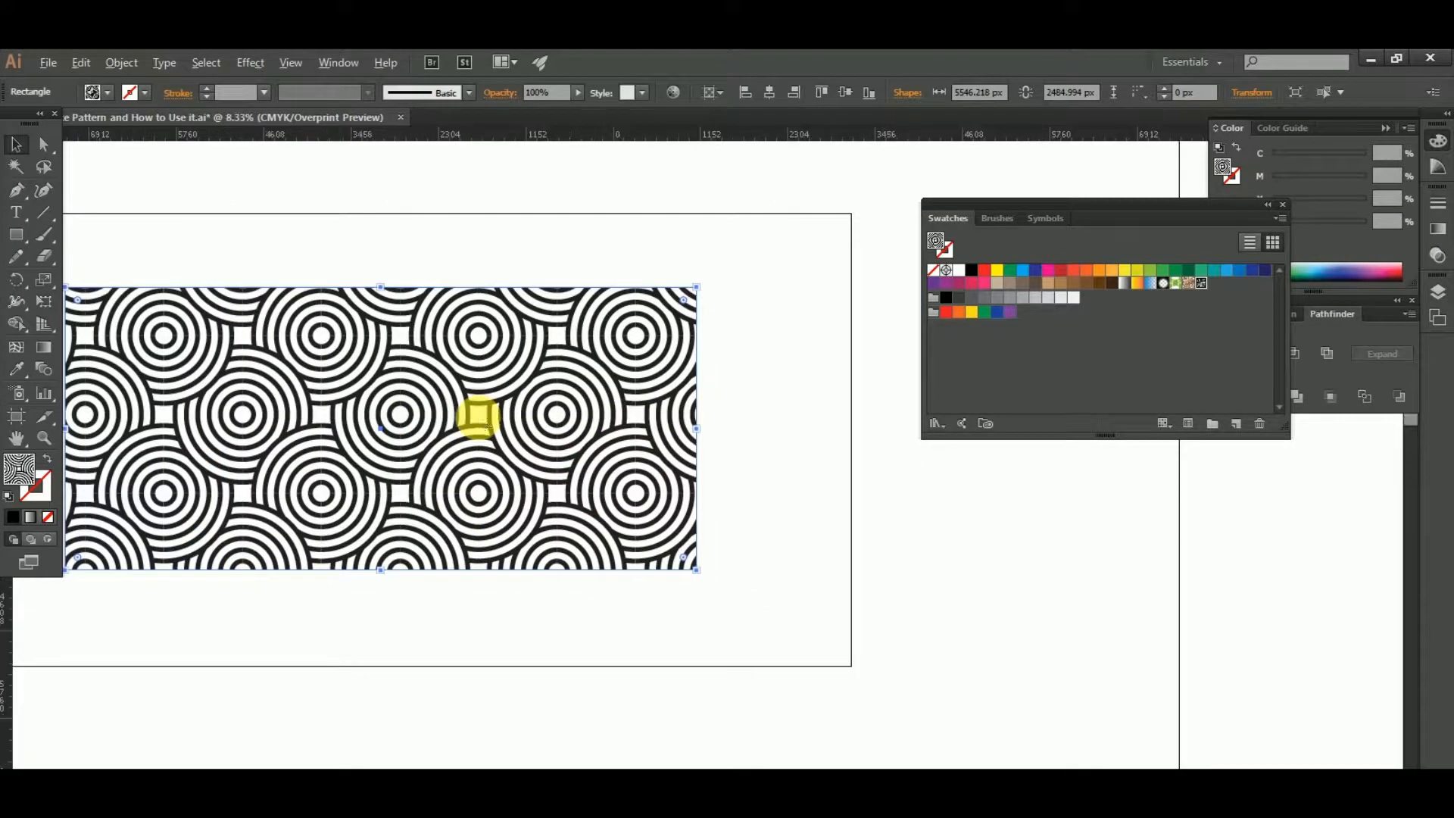
scroll(714, 396, down, 1)
scroll(374, 397, right, 3)
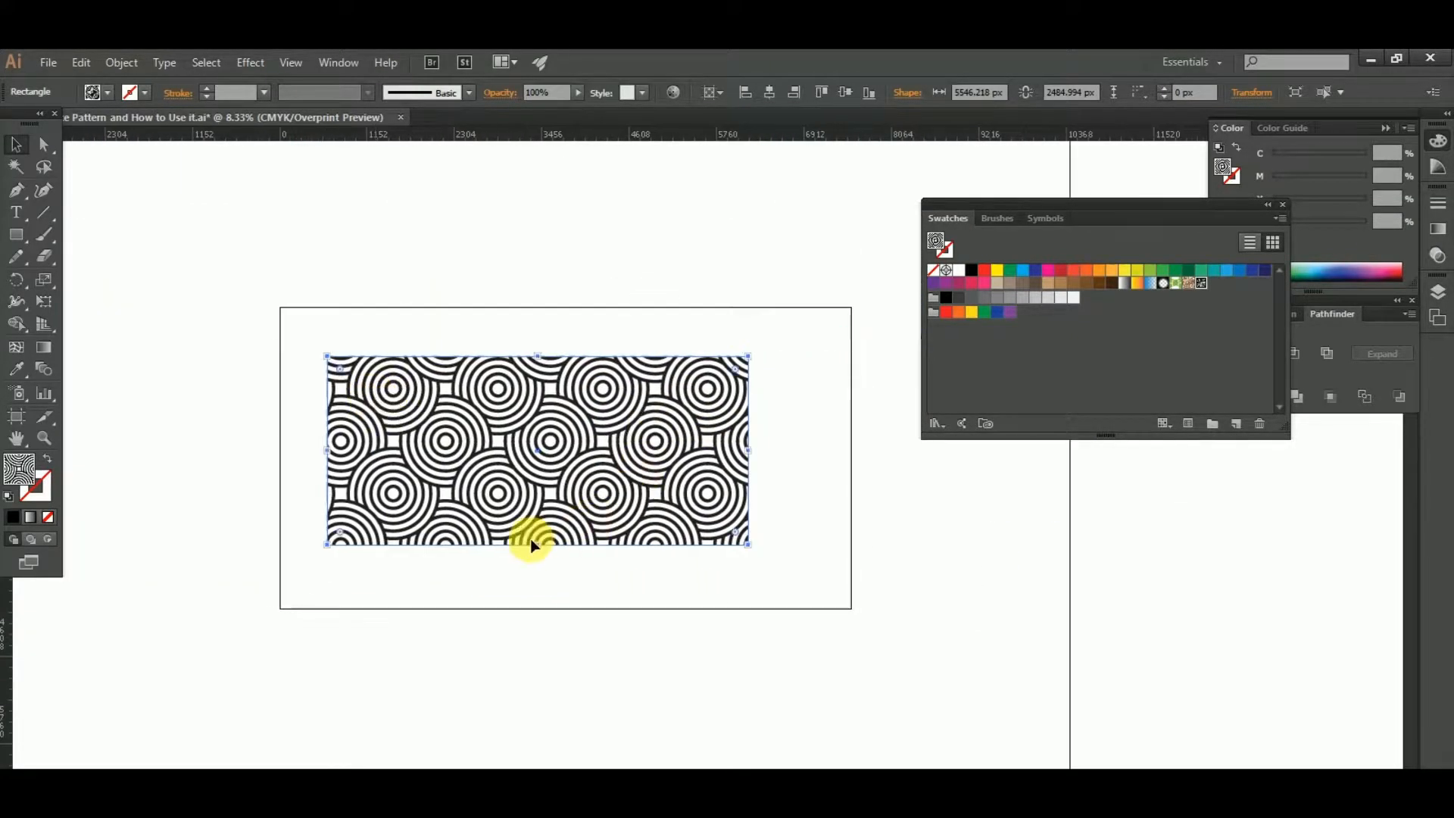
drag(537, 544, 584, 655)
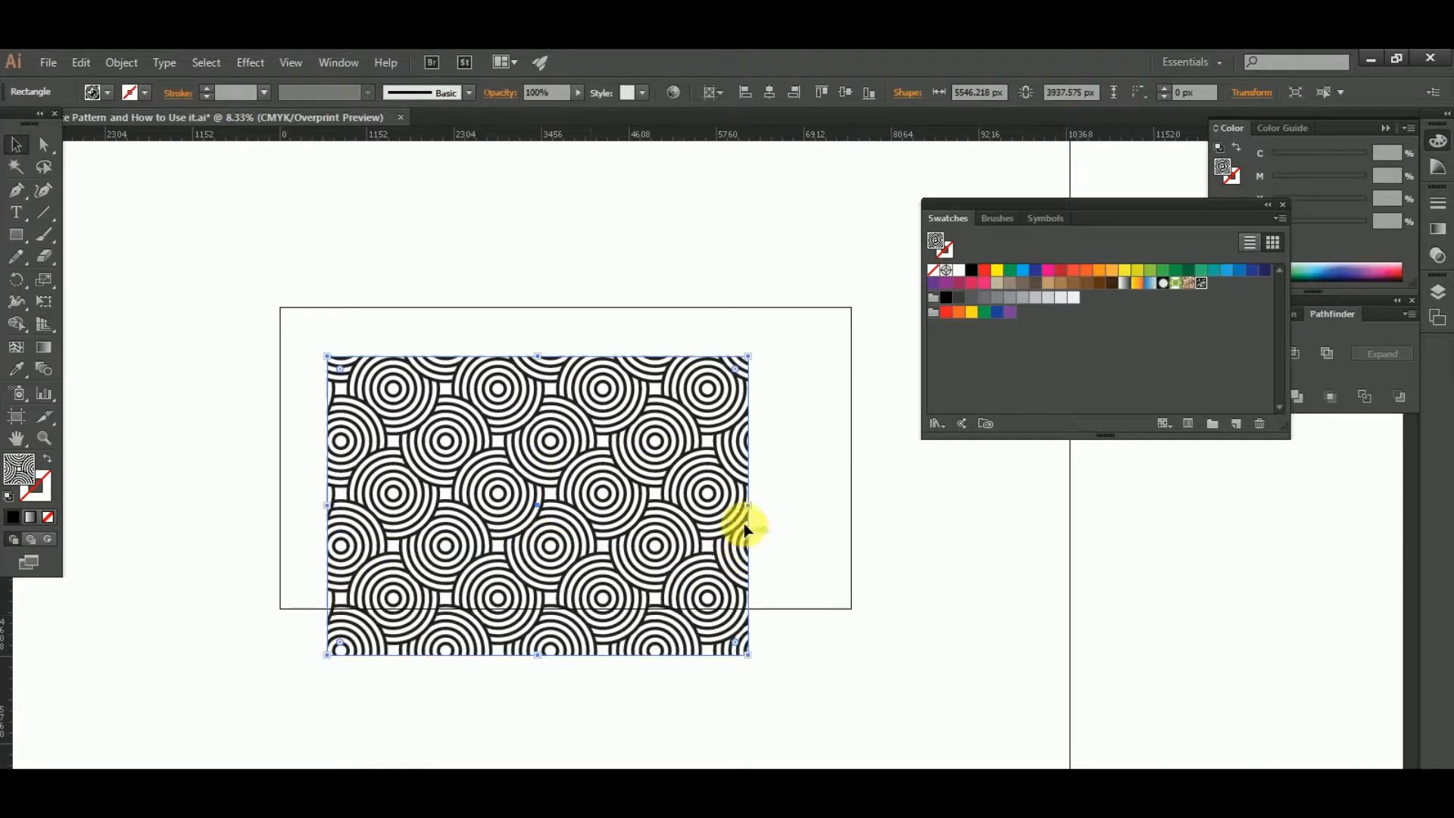
drag(749, 505, 1001, 505)
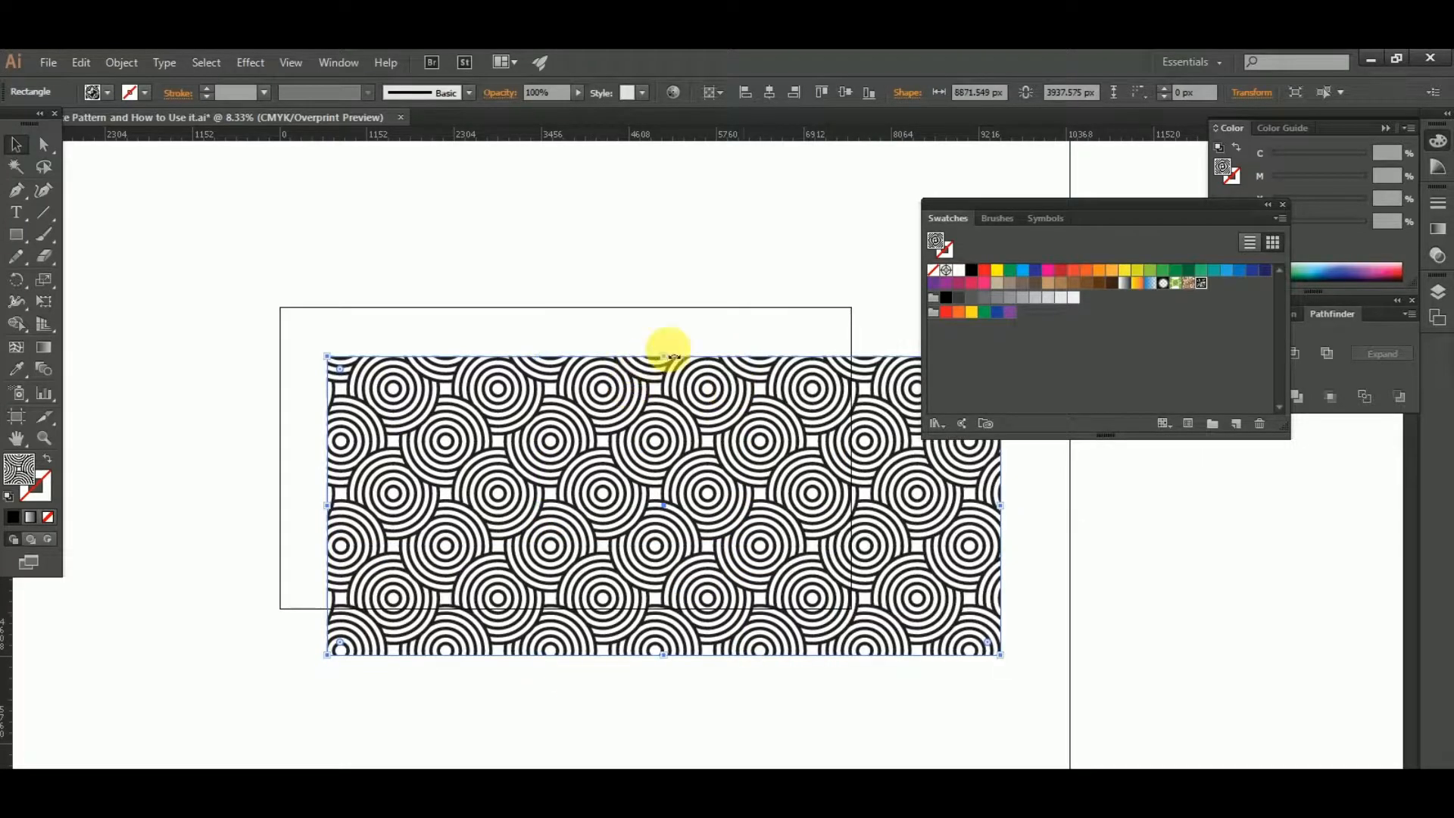
drag(670, 358, 671, 248)
Shrink the patterned rectangle and position it inside the left half of the artboard, then deselect it.
scroll(957, 492, down, 1)
drag(593, 597, 379, 715)
scroll(693, 558, up, 1)
drag(970, 537, 586, 589)
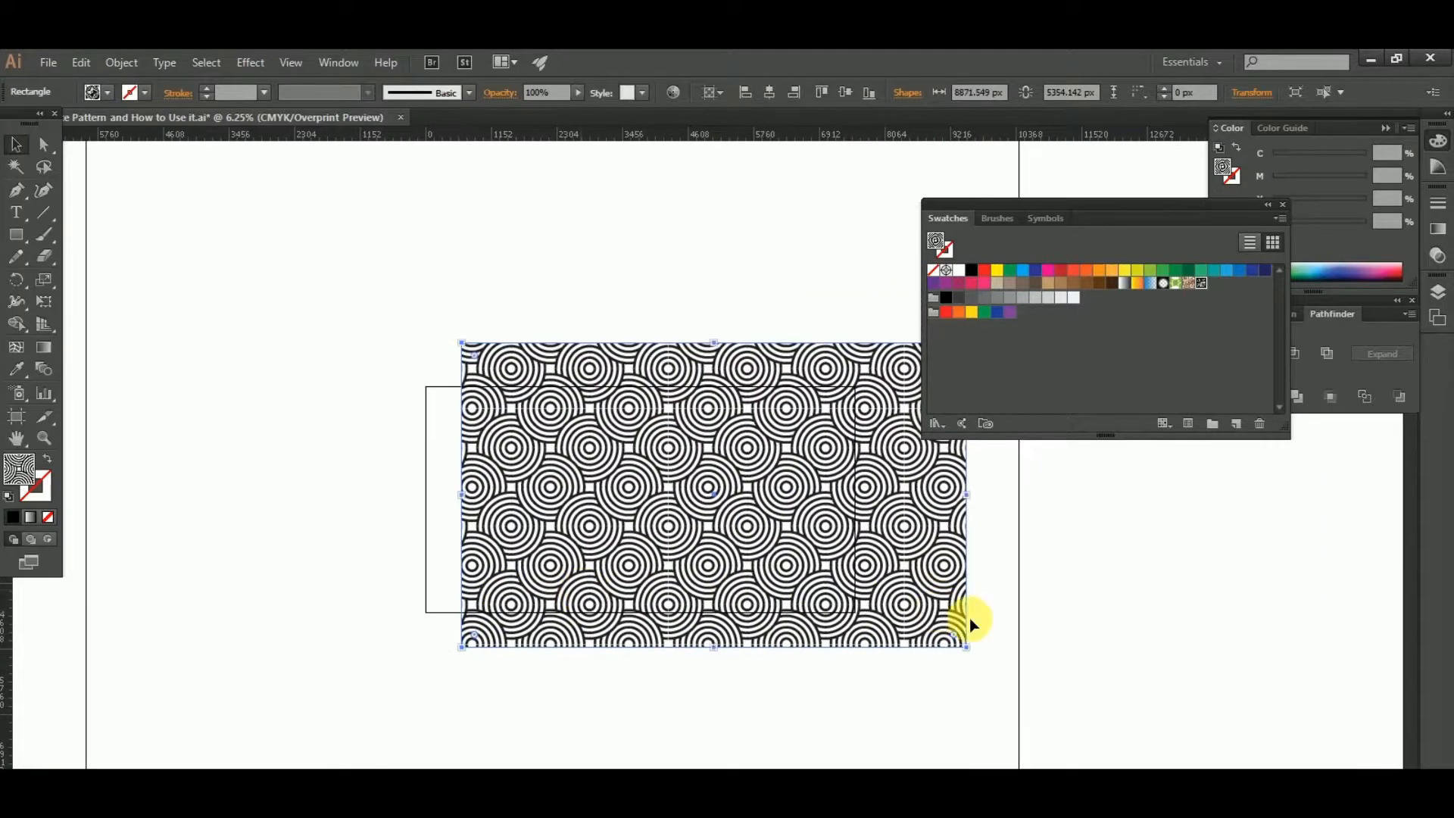
drag(966, 646, 696, 483)
drag(612, 390, 592, 488)
click(737, 455)
drag(738, 456, 562, 459)
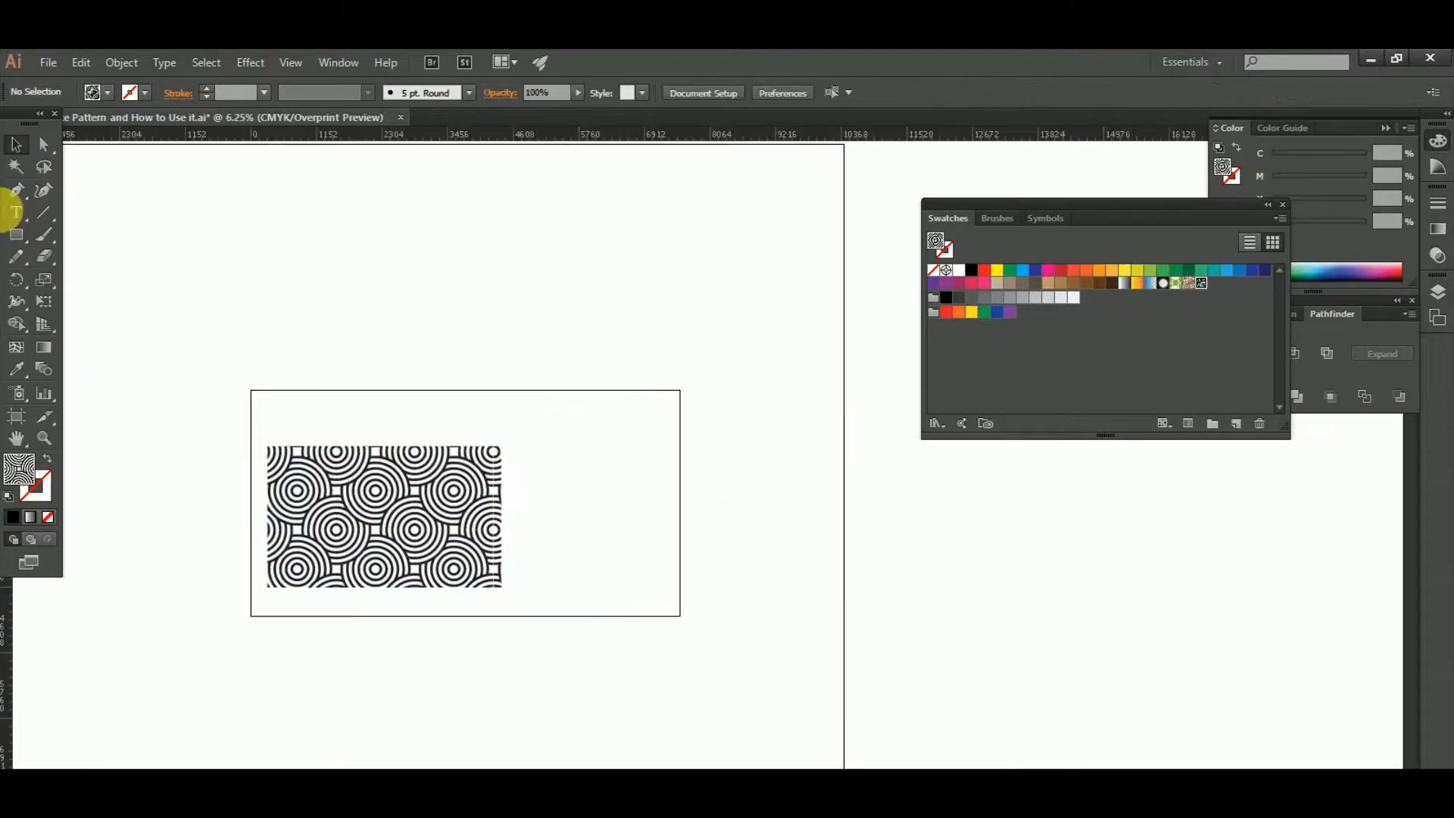
Draw a hexagon about 2997 by 2596 px beside the rectangle and fill it with the ring pattern swatch.
click(20, 236)
drag(19, 236, 95, 300)
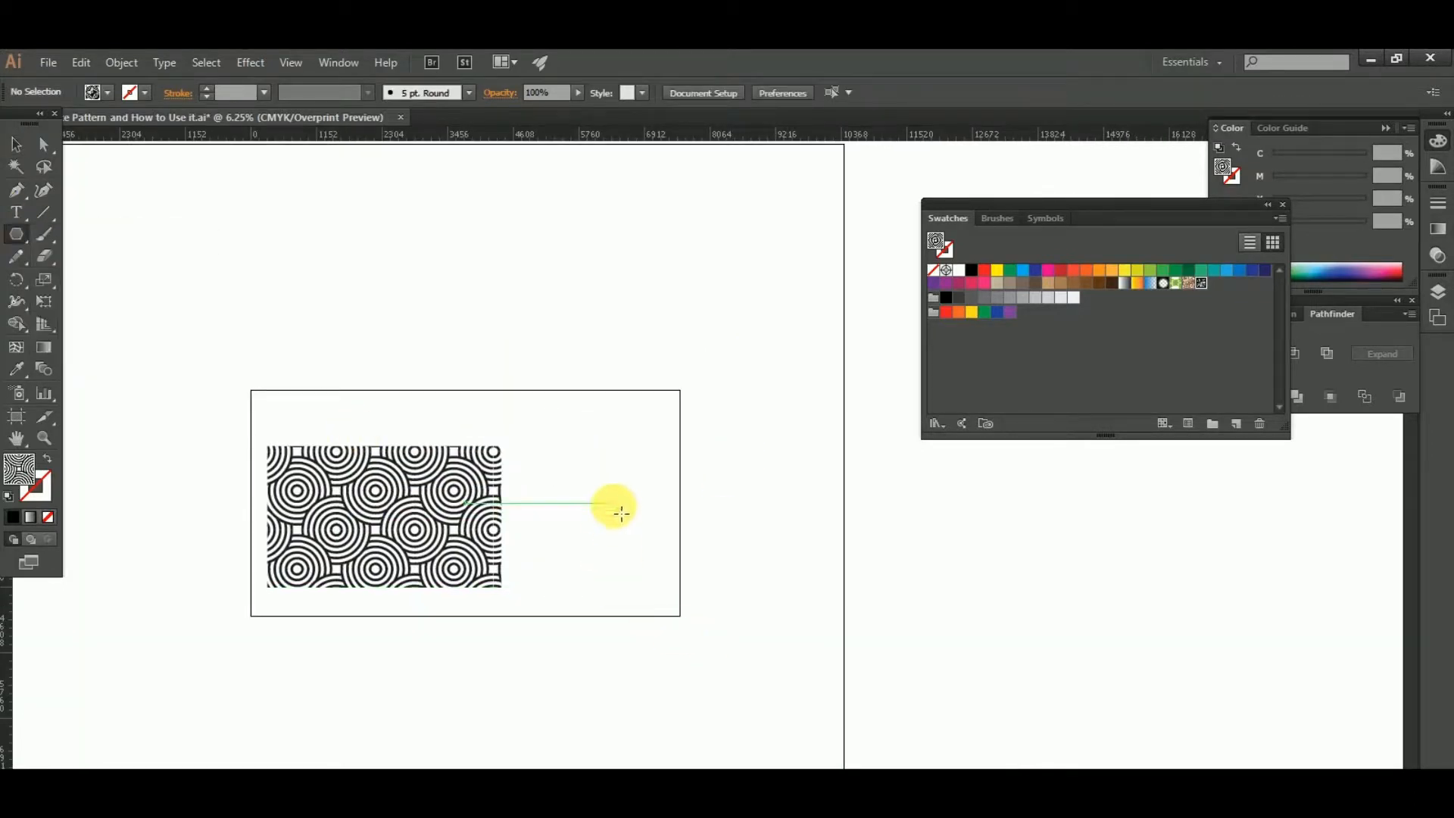
click(48, 516)
drag(557, 455, 617, 521)
click(16, 144)
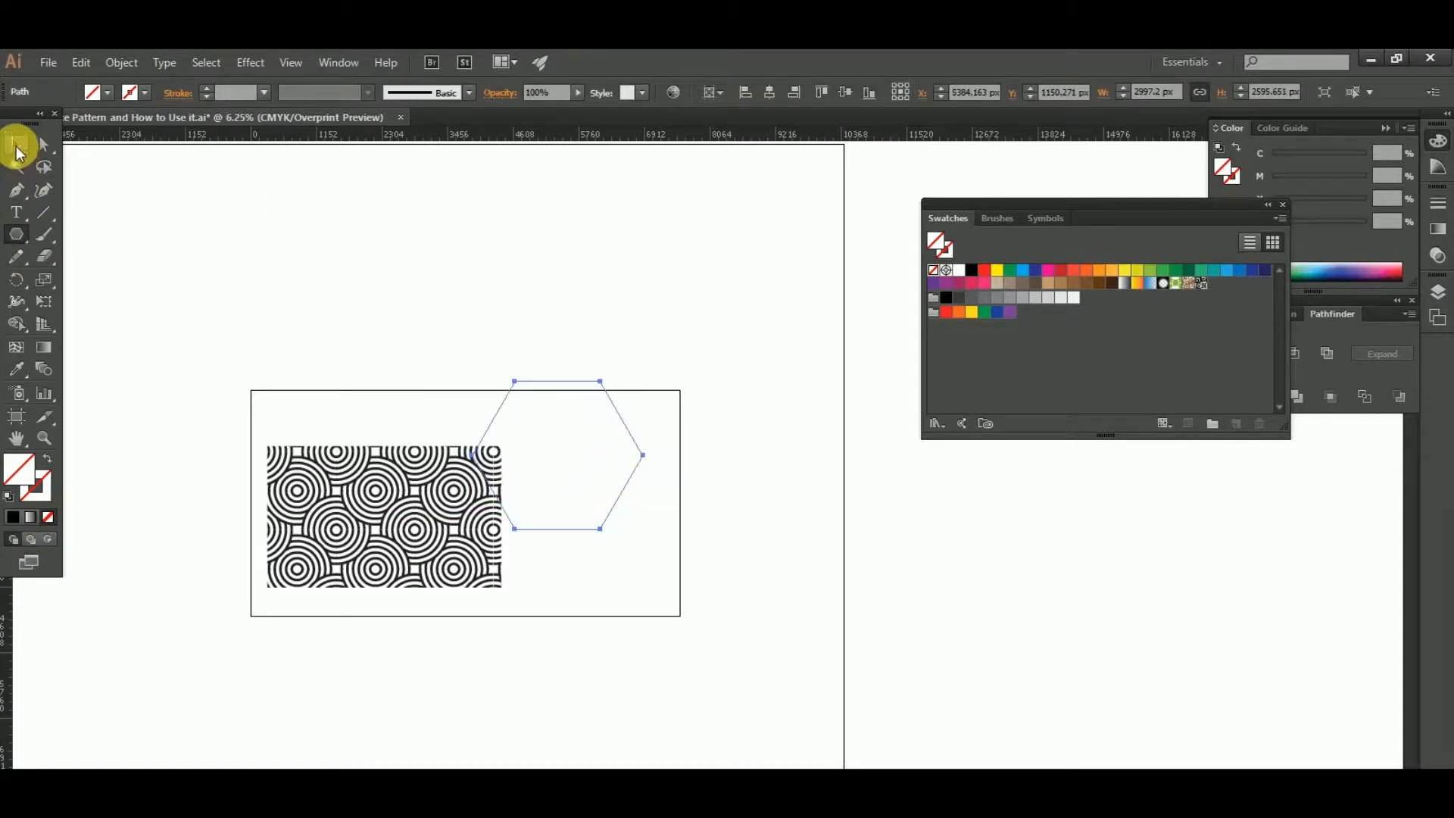
click(1206, 284)
click(700, 592)
Move the hexagon clear of the rectangle, scale it down about its centre, and place it just beside the rectangle.
key(ctrl+equal)
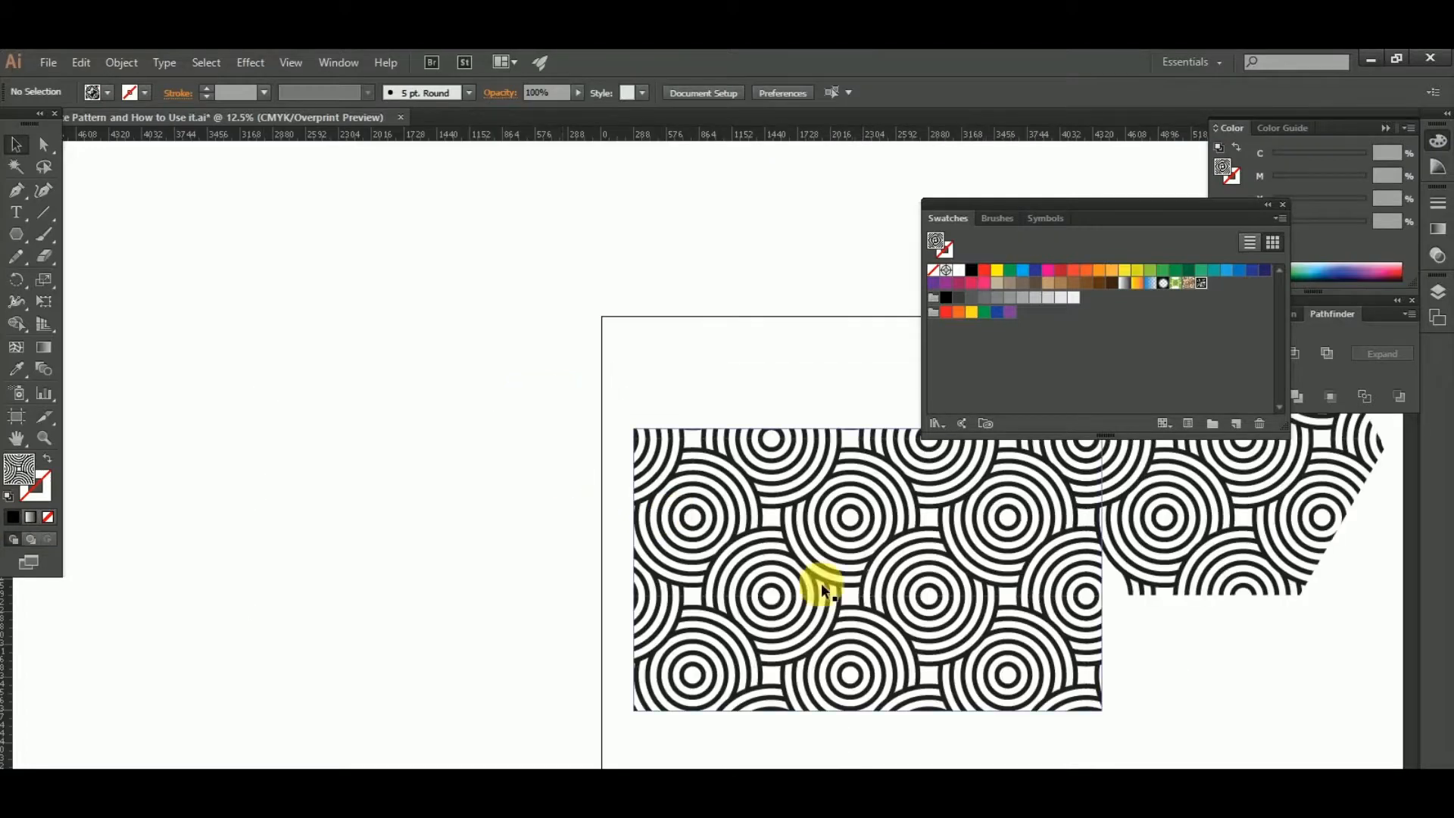
drag(818, 588, 120, 447)
drag(487, 374, 565, 506)
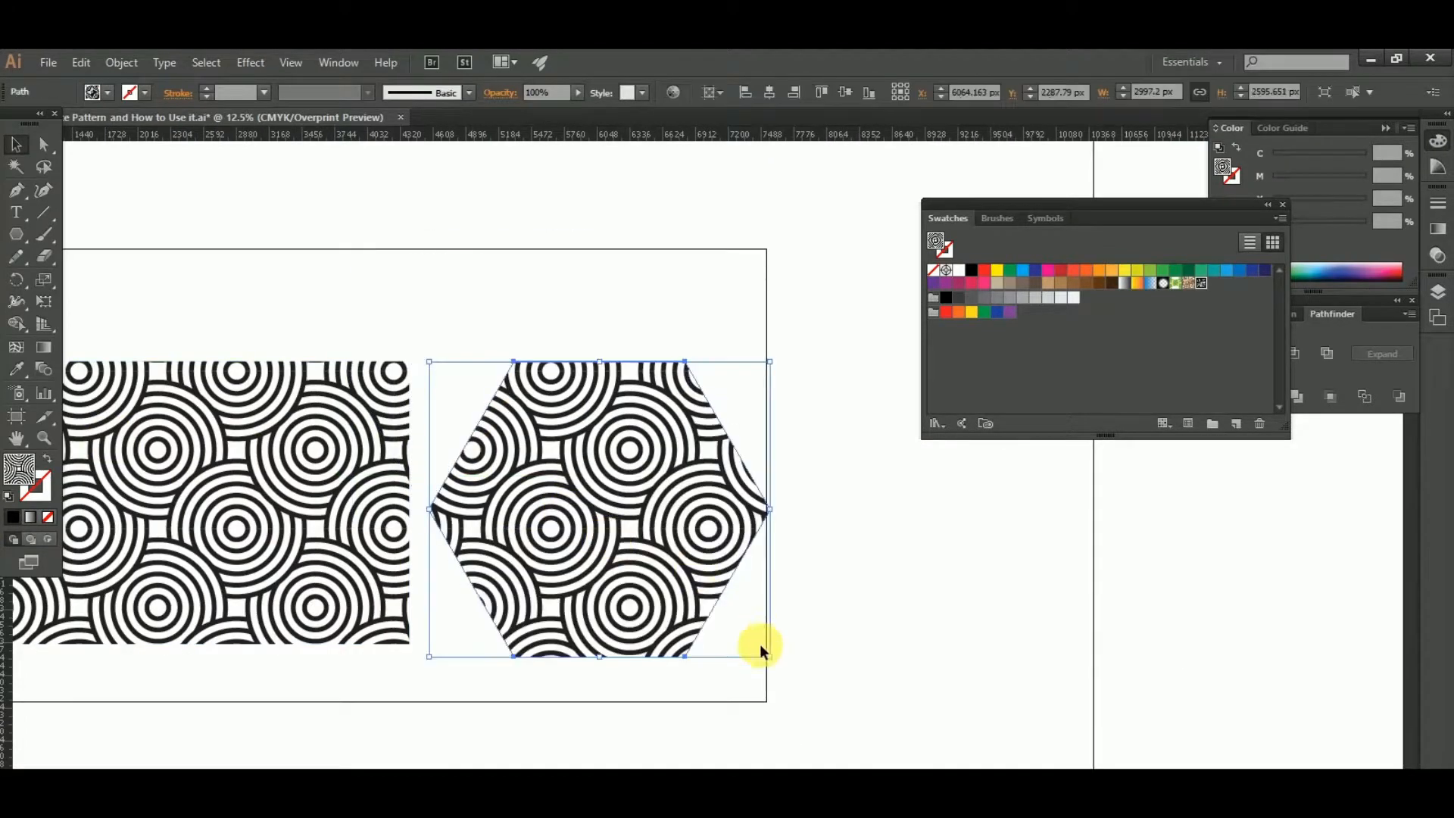
drag(769, 656, 725, 618)
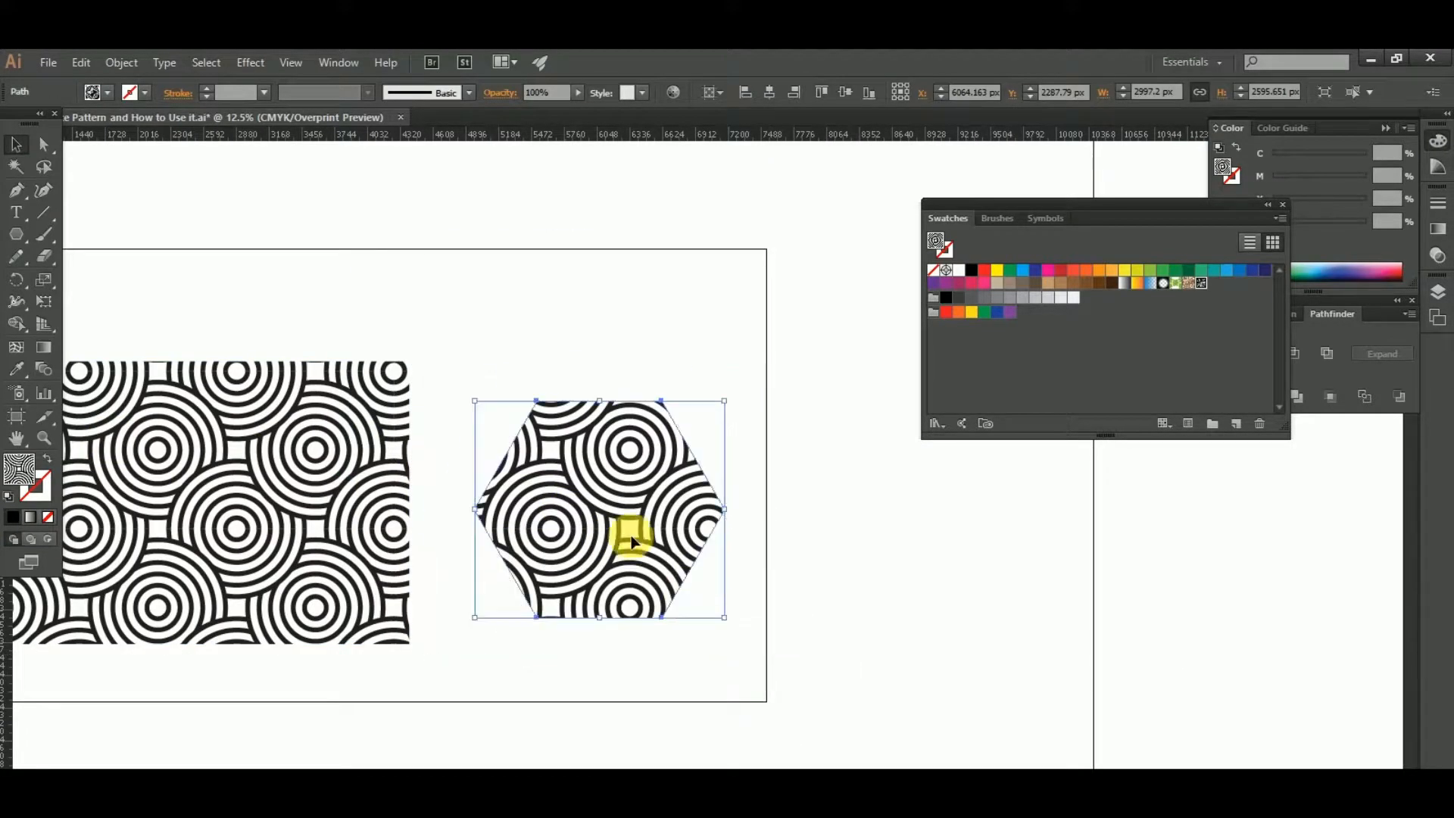
drag(622, 527, 585, 521)
click(556, 319)
key(ctrl+minus)
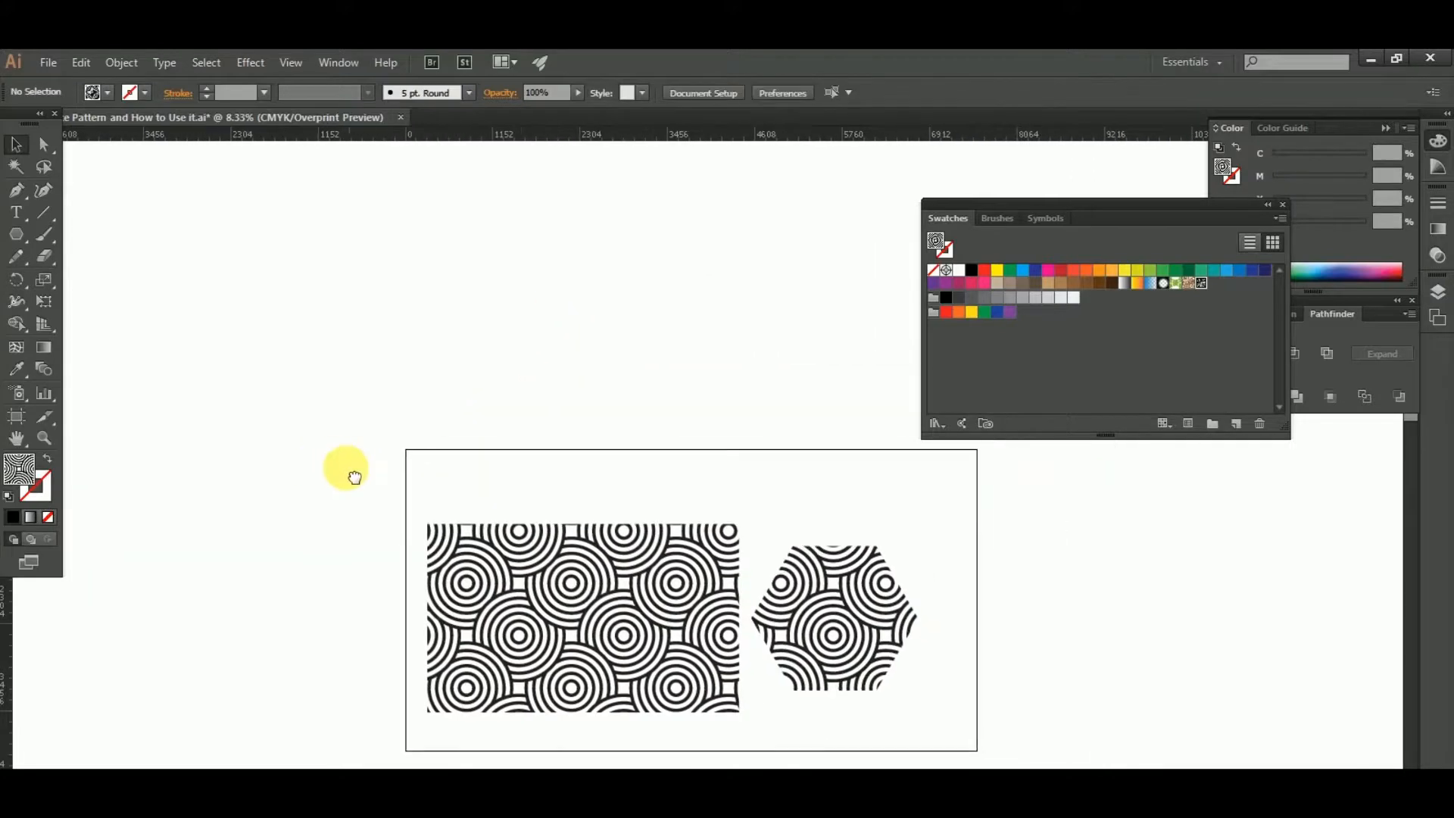
Draw a five-pointed star about 2386 by 2269 px above the hexagon, filled with the ring pattern.
mouse_move(16, 234)
mouse_down()
mouse_move(97, 272)
mouse_move(87, 321)
mouse_up()
drag(682, 487, 308, 357)
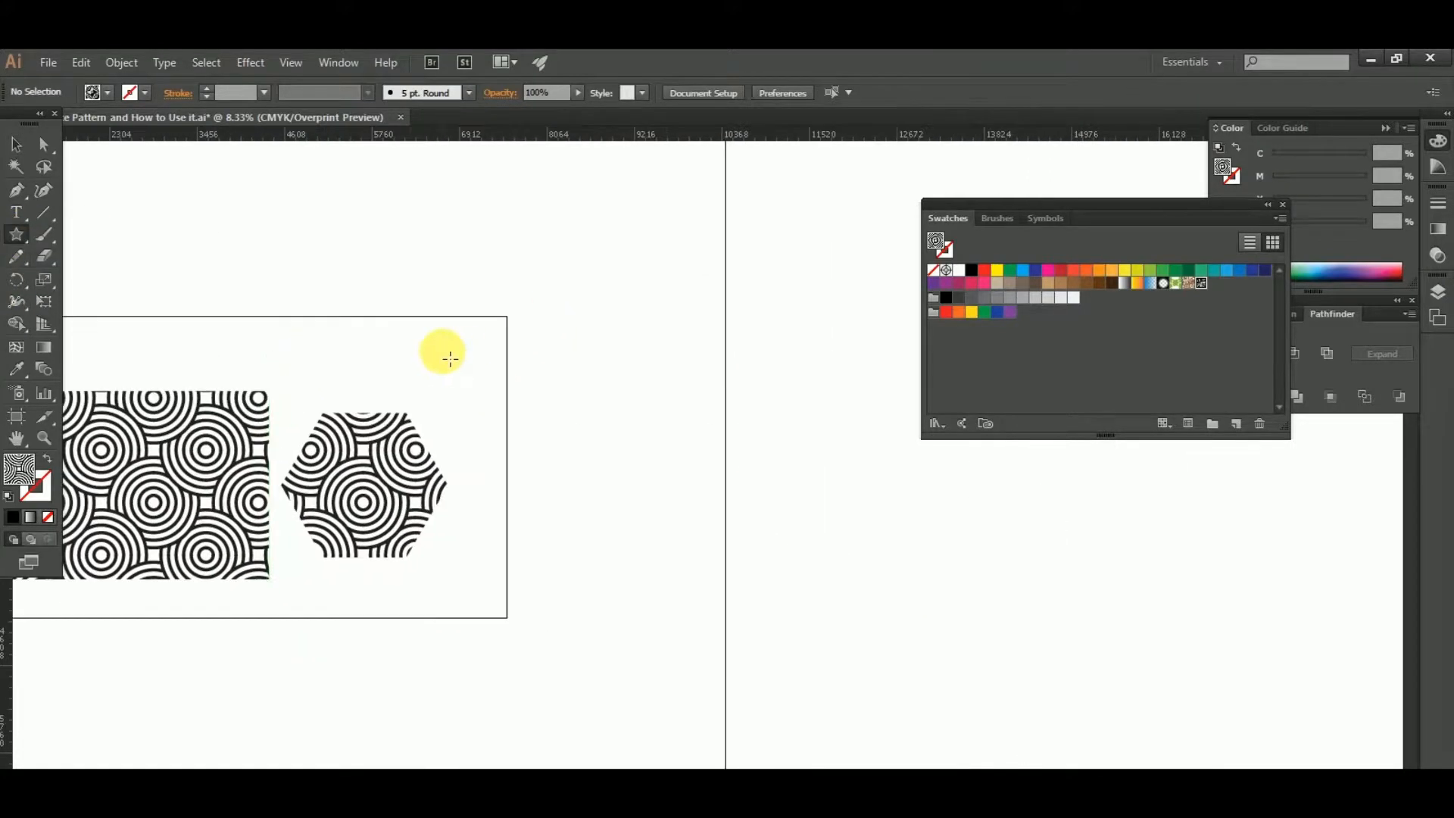
drag(442, 350, 550, 437)
click(18, 145)
Nudge the hexagon upward and move the star above the rectangle so it overlaps the artboard's upper edge.
scroll(550, 436, down, 1)
scroll(550, 436, left, 5)
scroll(782, 411, right, 5)
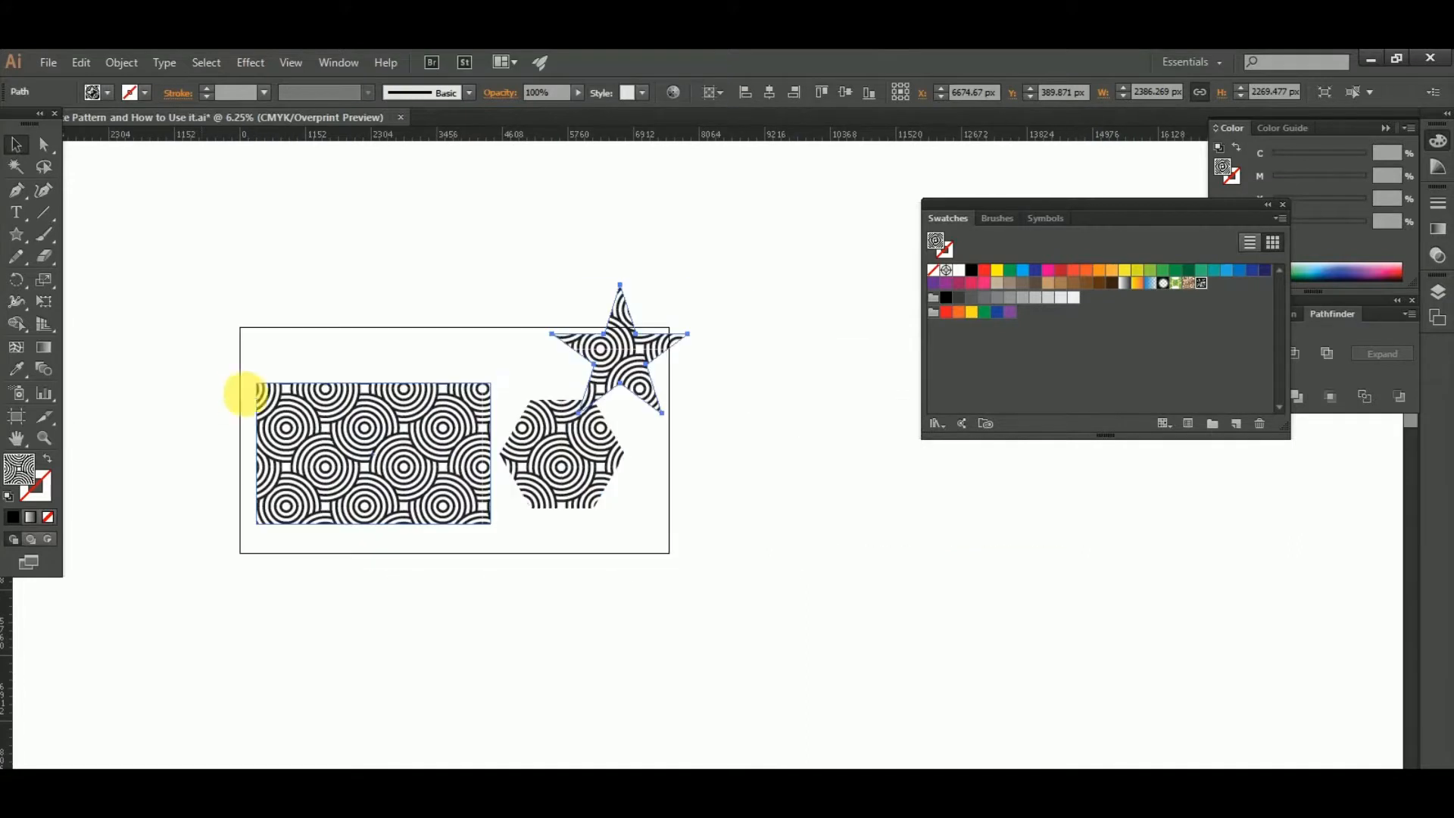
drag(618, 373, 524, 598)
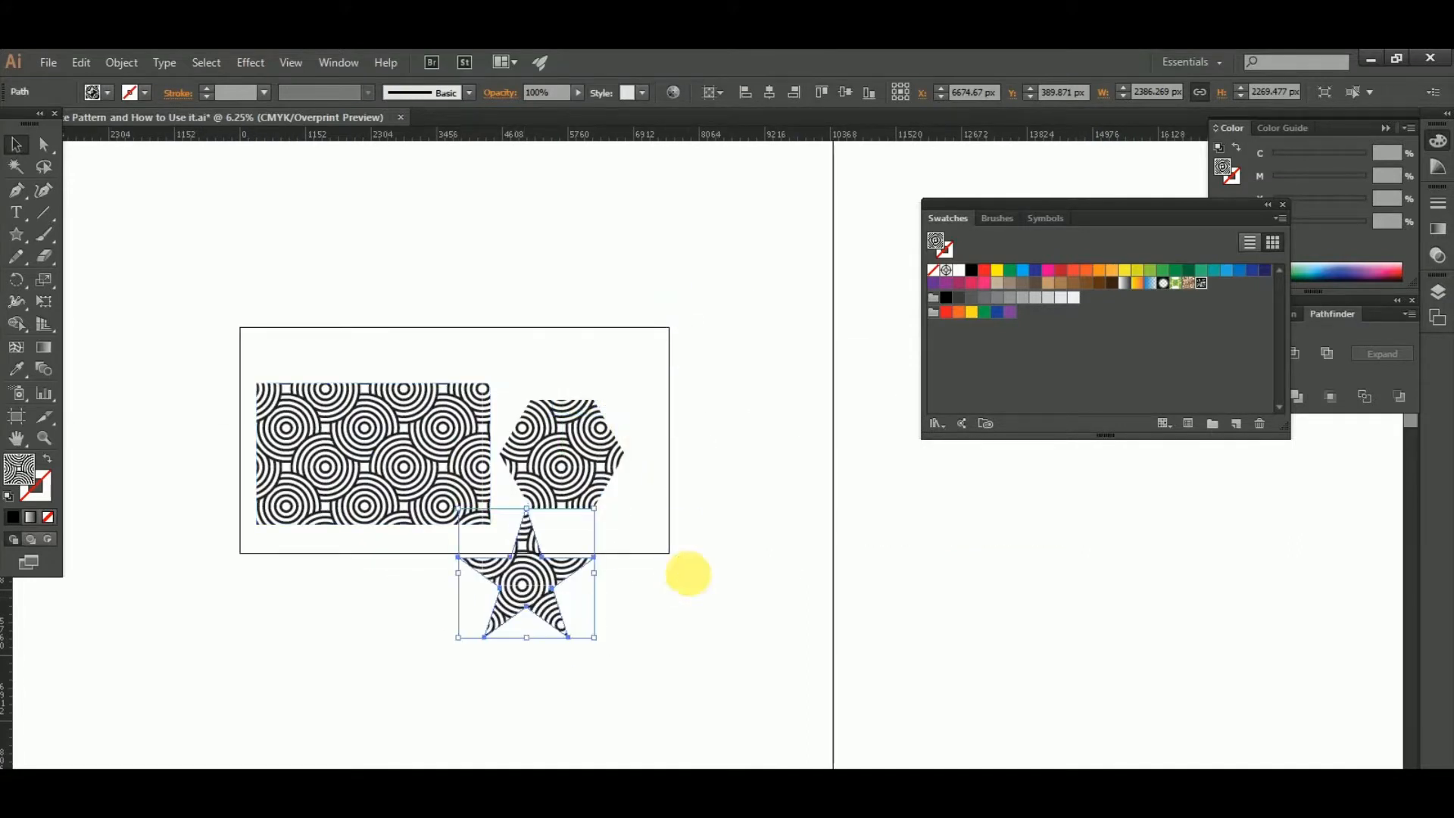
drag(588, 484, 595, 459)
click(674, 517)
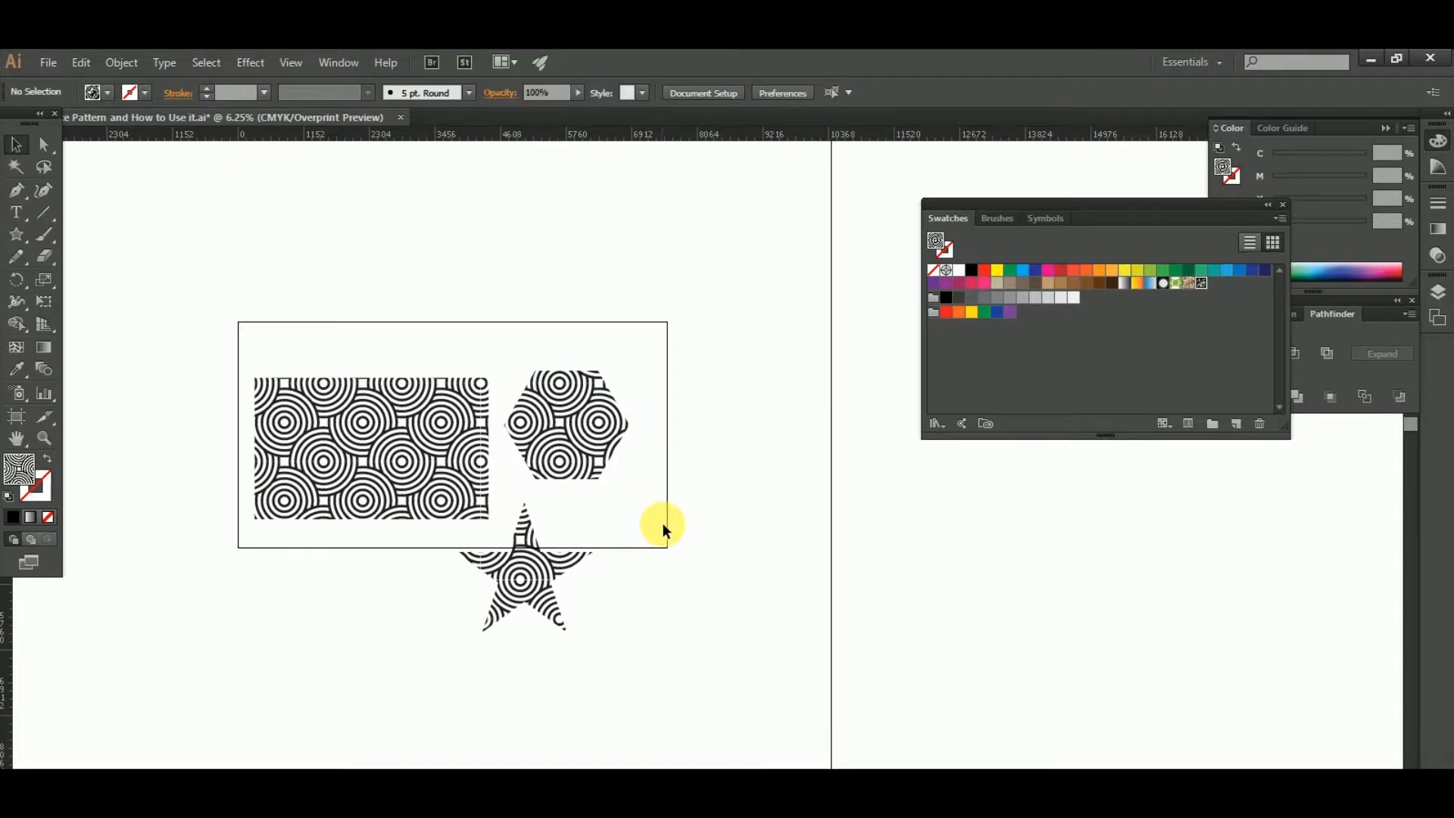
scroll(664, 515, up, 1)
scroll(578, 474, right, 3)
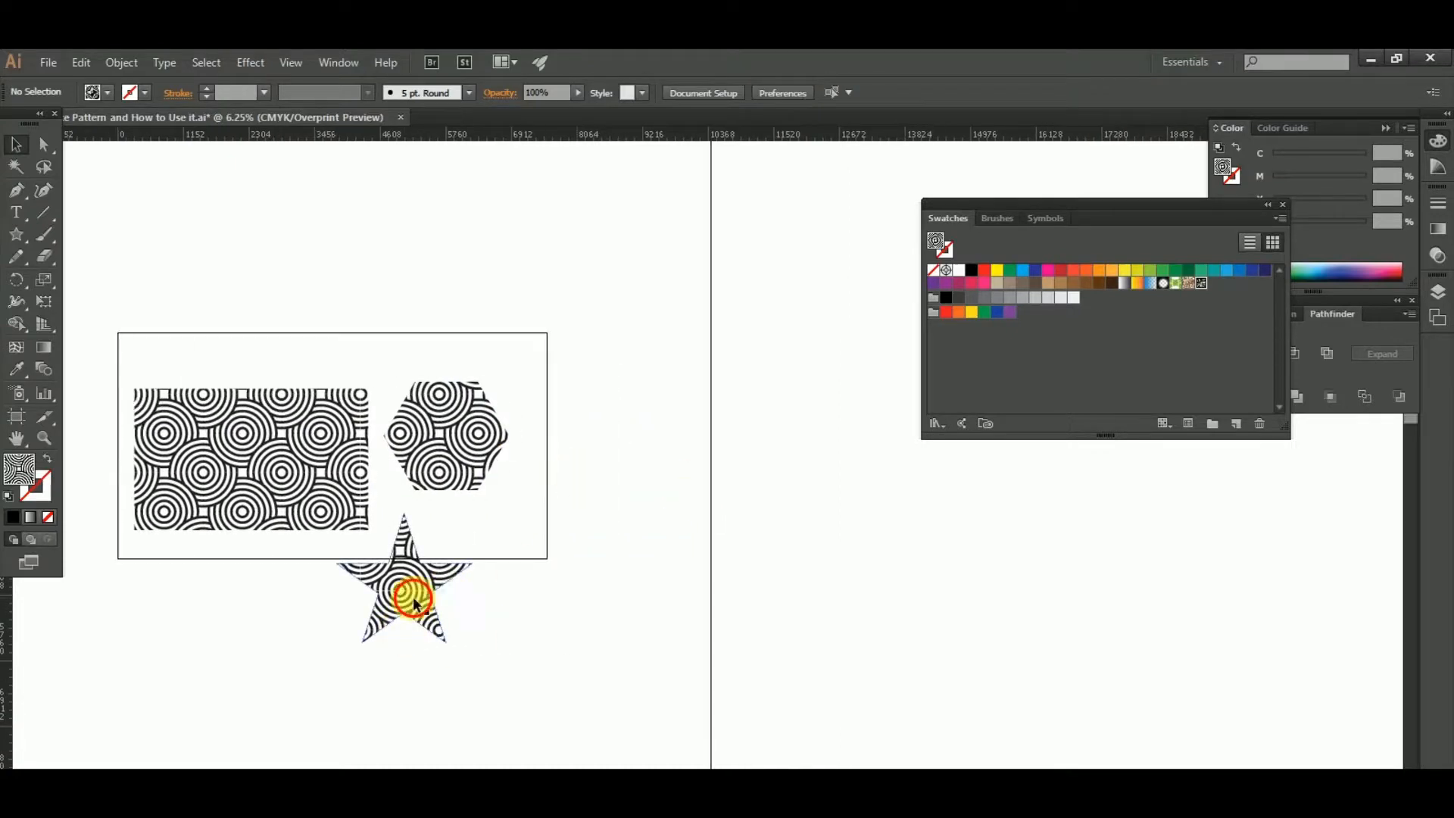
drag(415, 602, 330, 319)
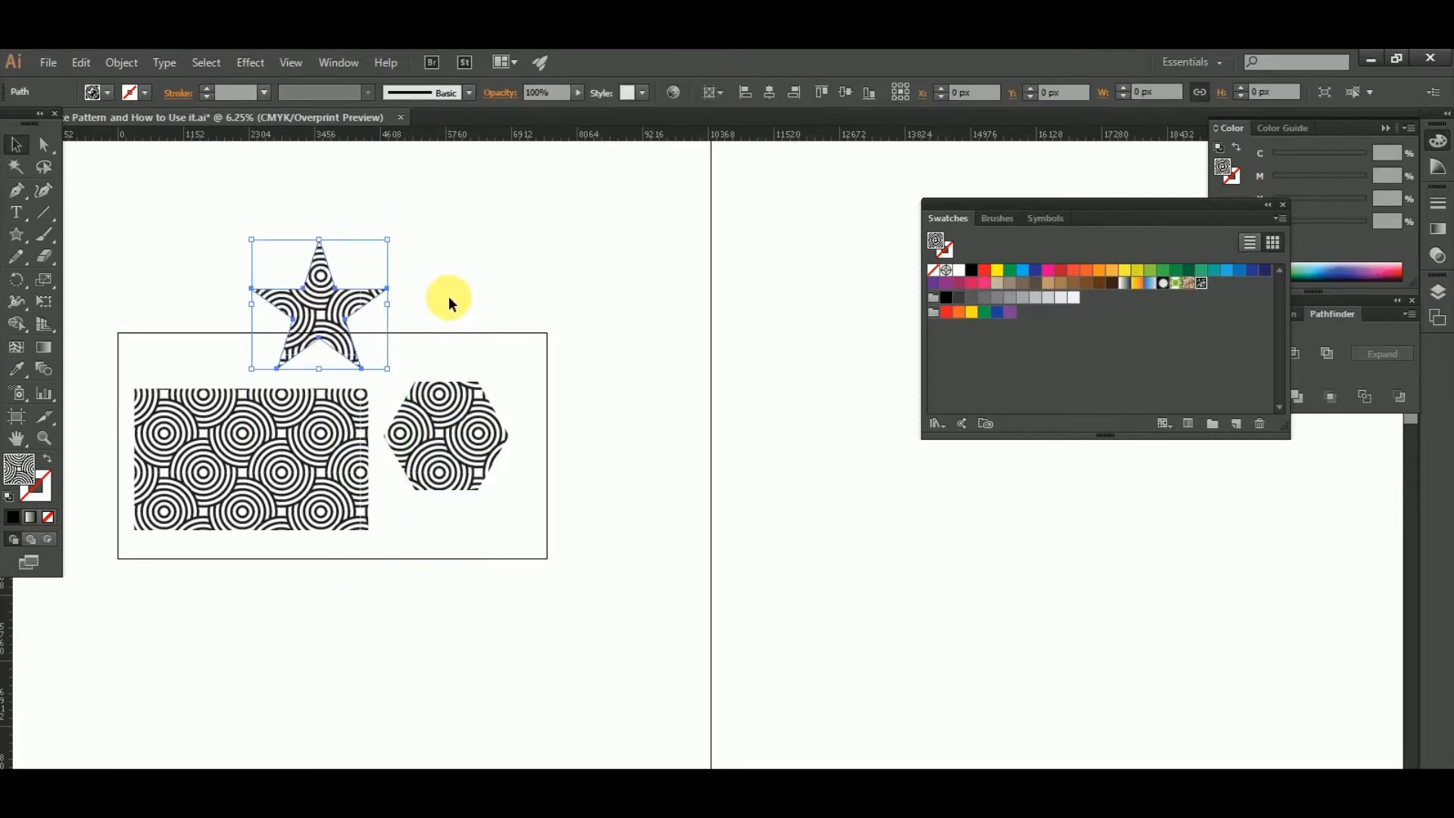
click(449, 298)
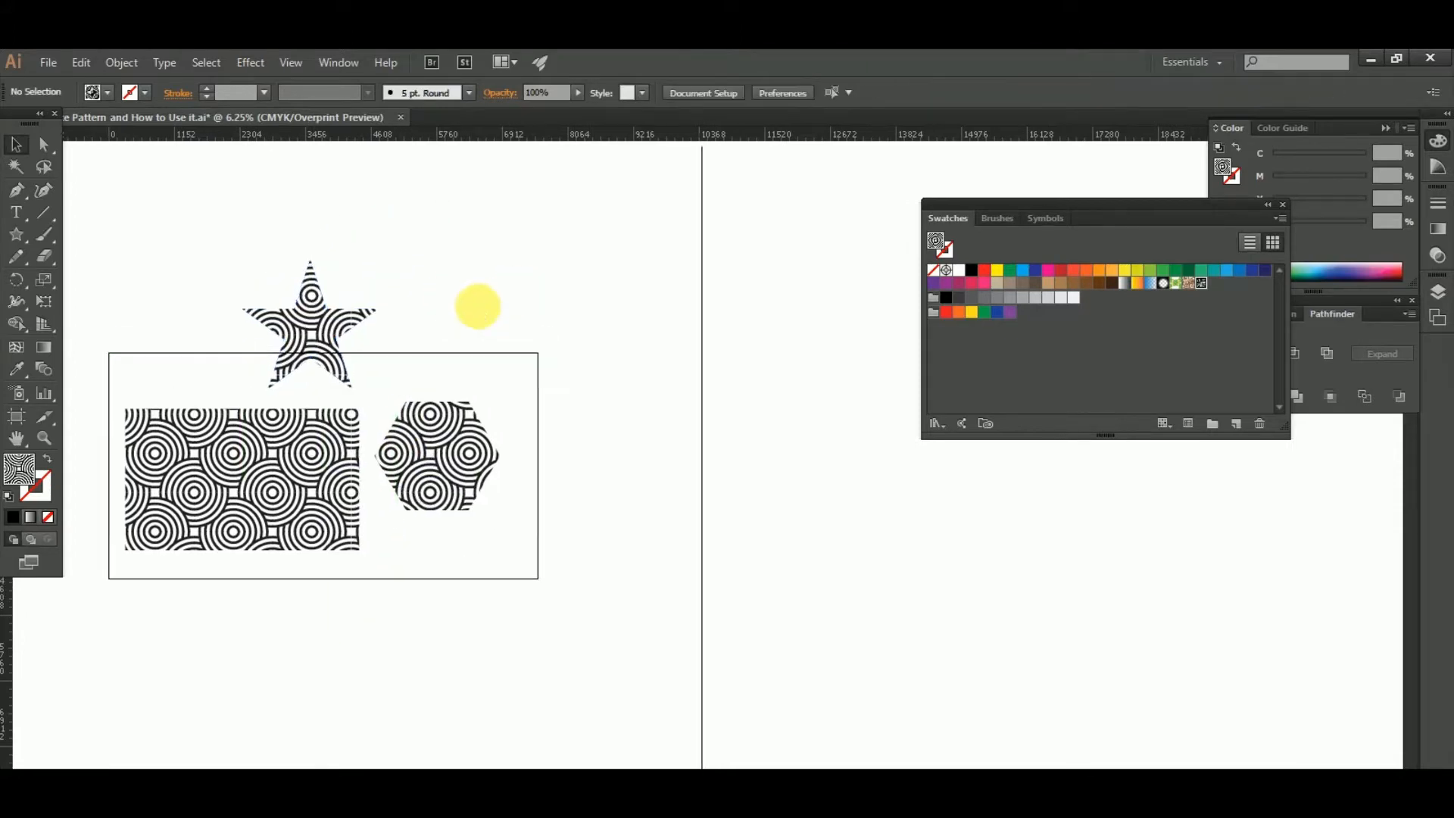
Open the ring pattern swatch for editing, recolour all its tiles pink (M 100), and exit pattern editing.
double_click(1211, 286)
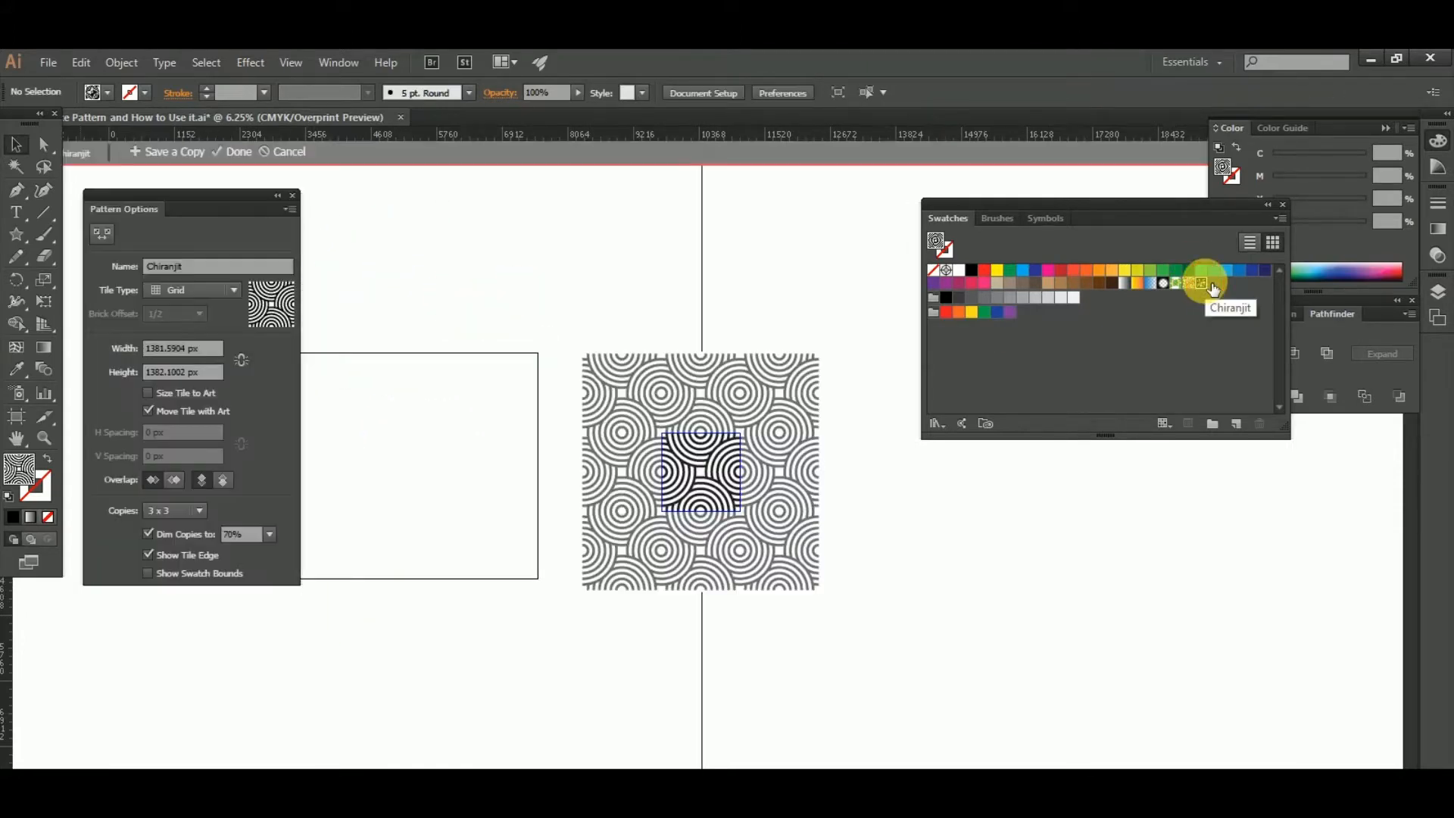
click(701, 456)
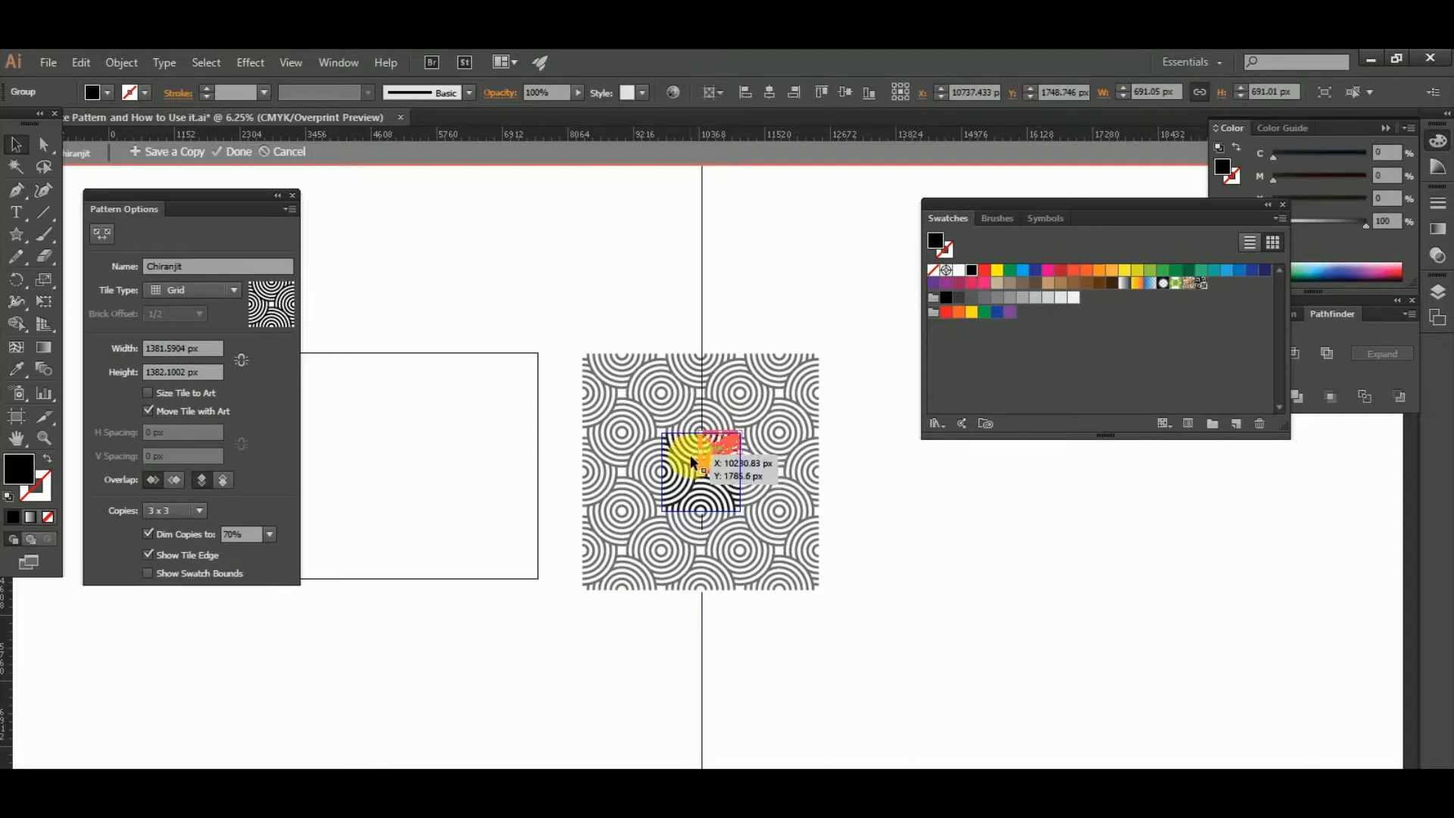
drag(691, 459, 731, 499)
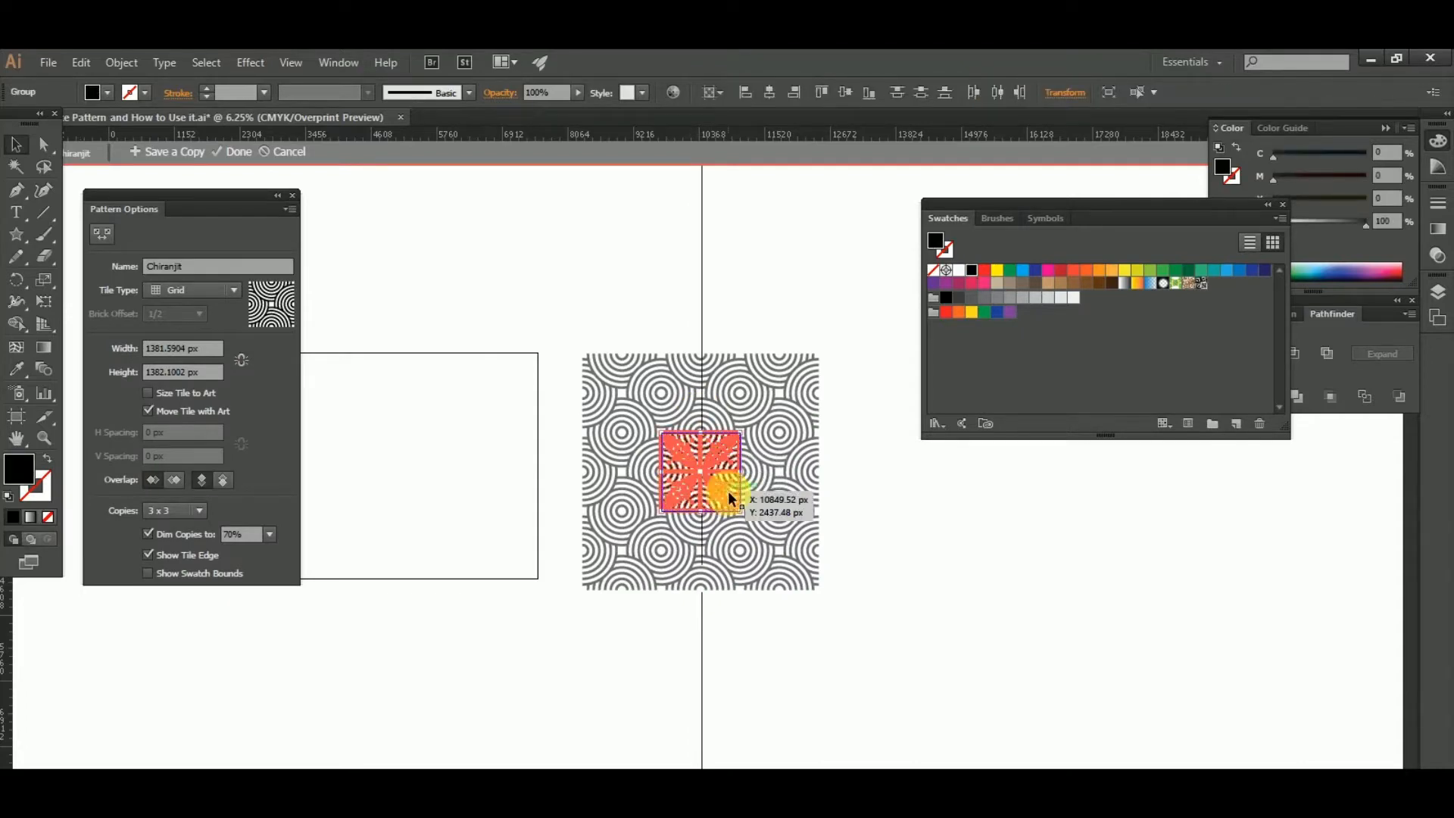
click(1050, 271)
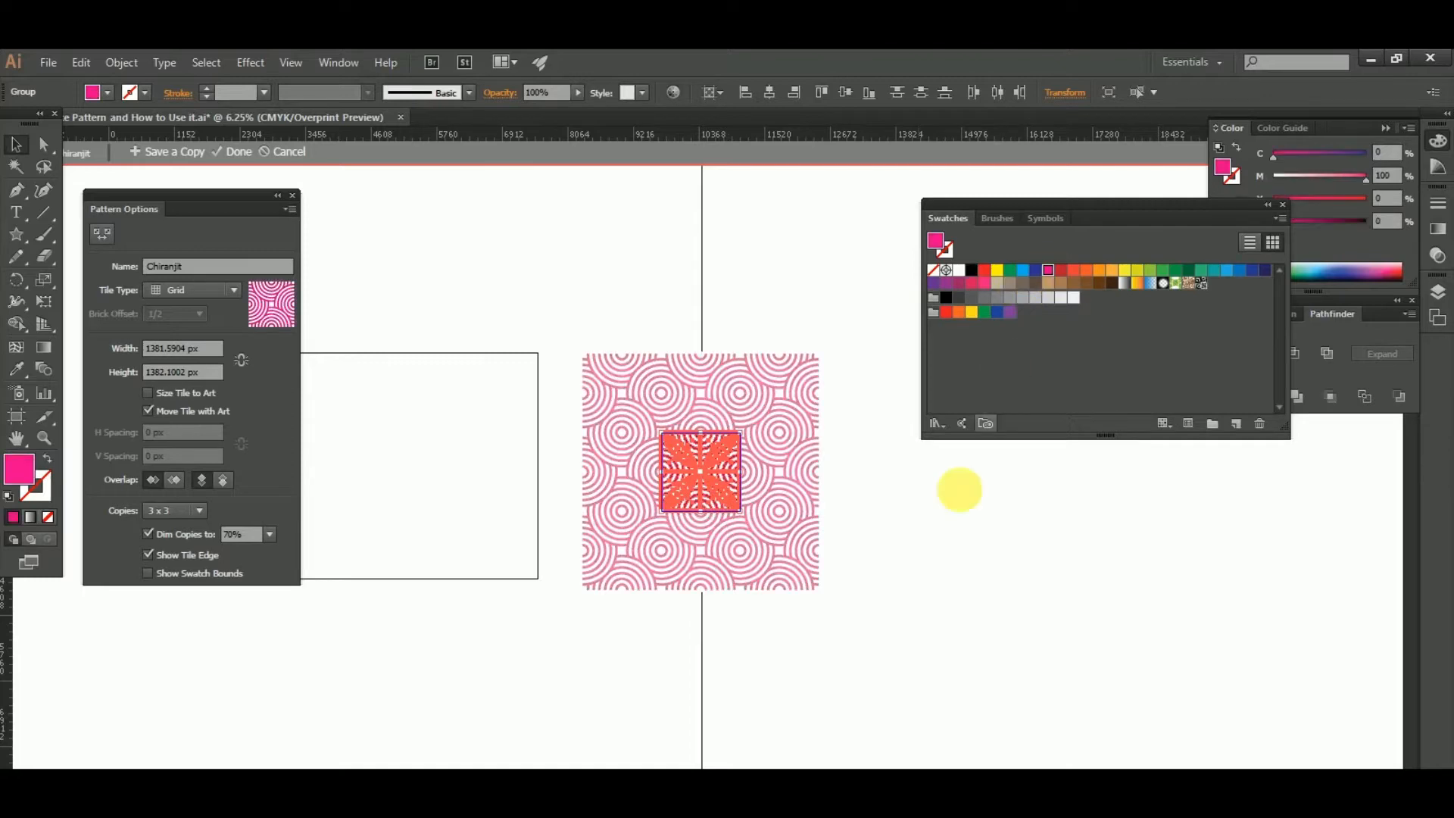
double_click(932, 532)
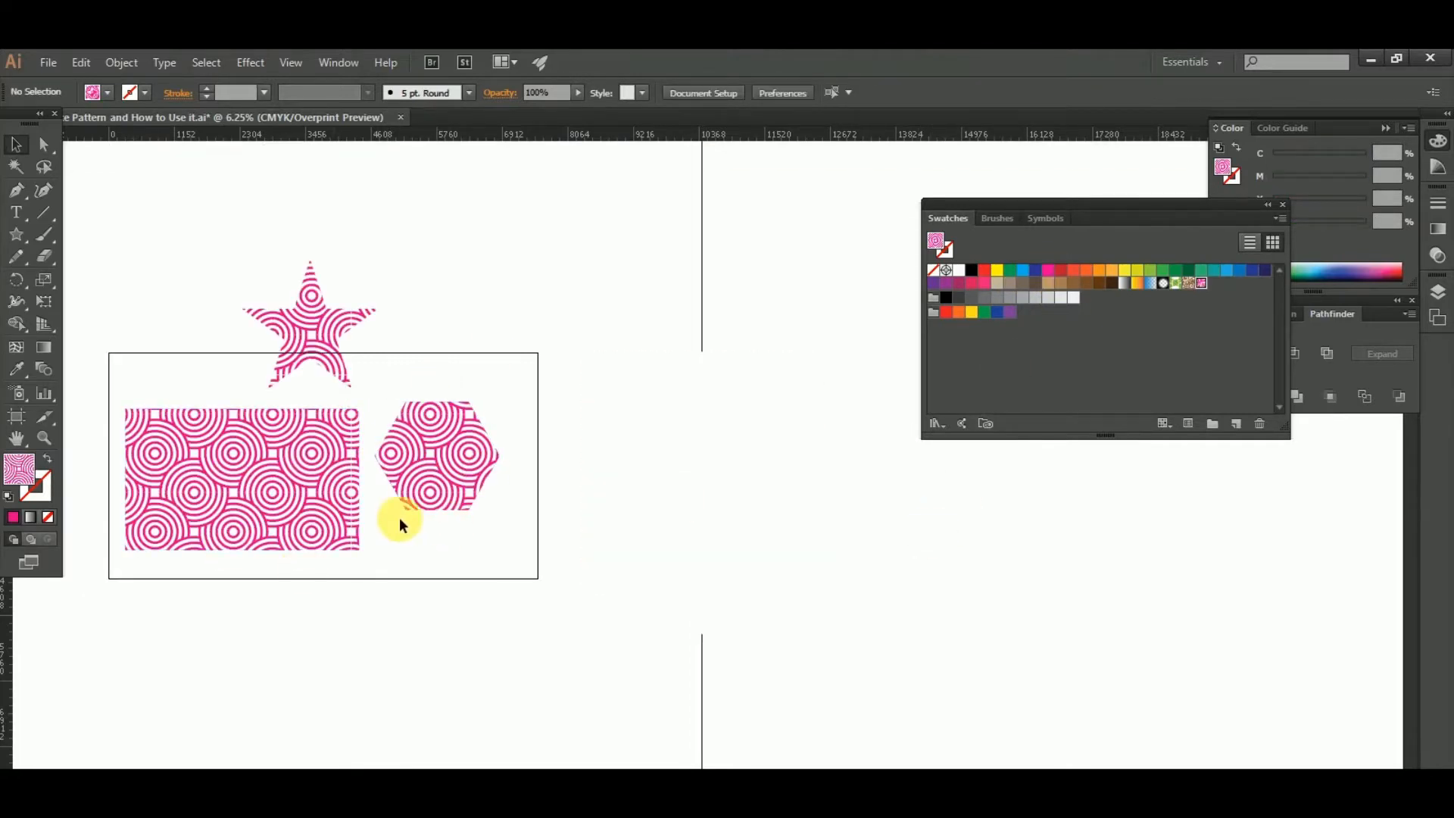
Examine the recoloured pattern up close on the star, rectangle and hexagon.
scroll(329, 464, up, 2)
drag(645, 447, 89, 435)
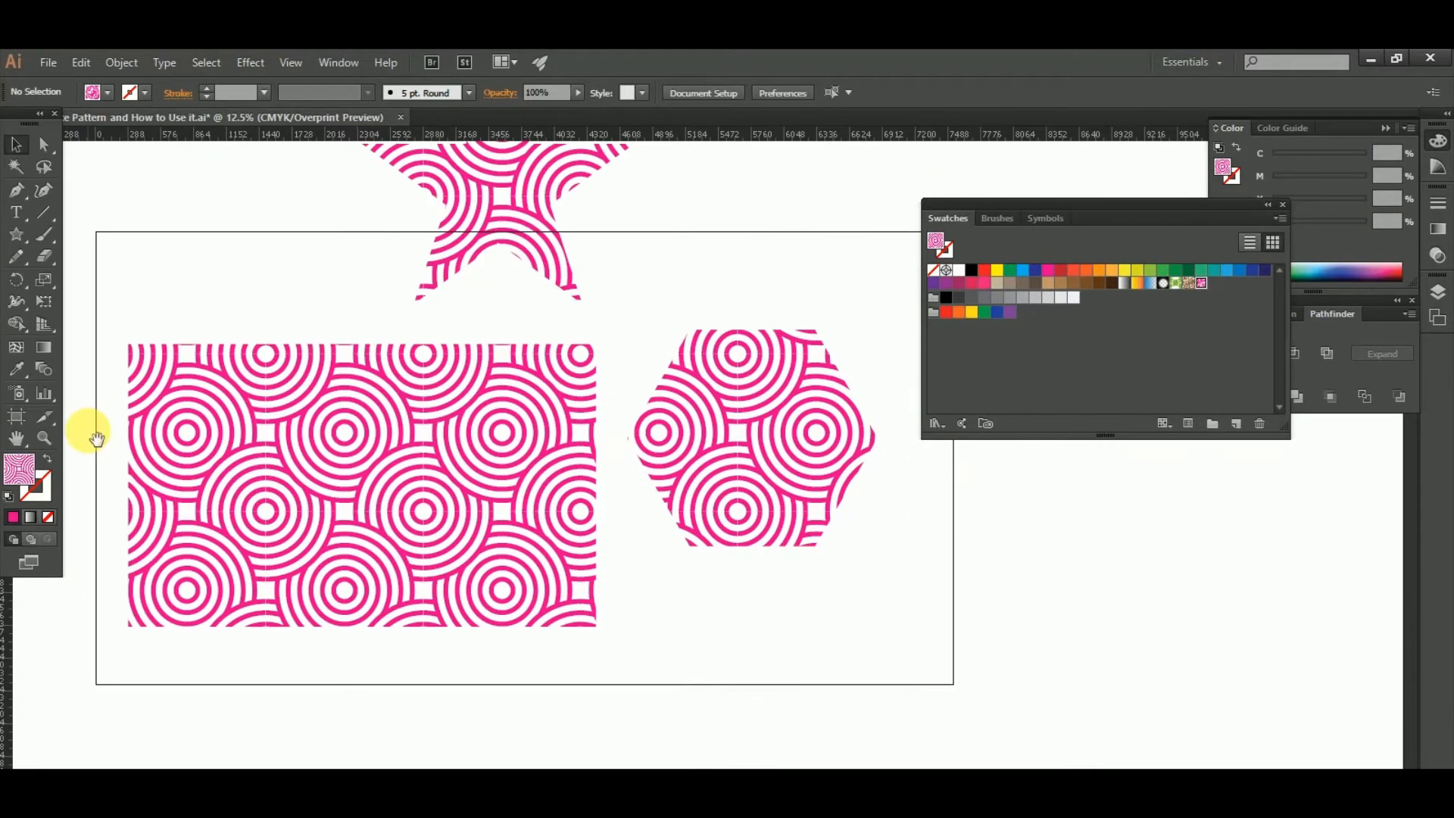
scroll(500, 451, up, 2)
scroll(497, 310, up, 2)
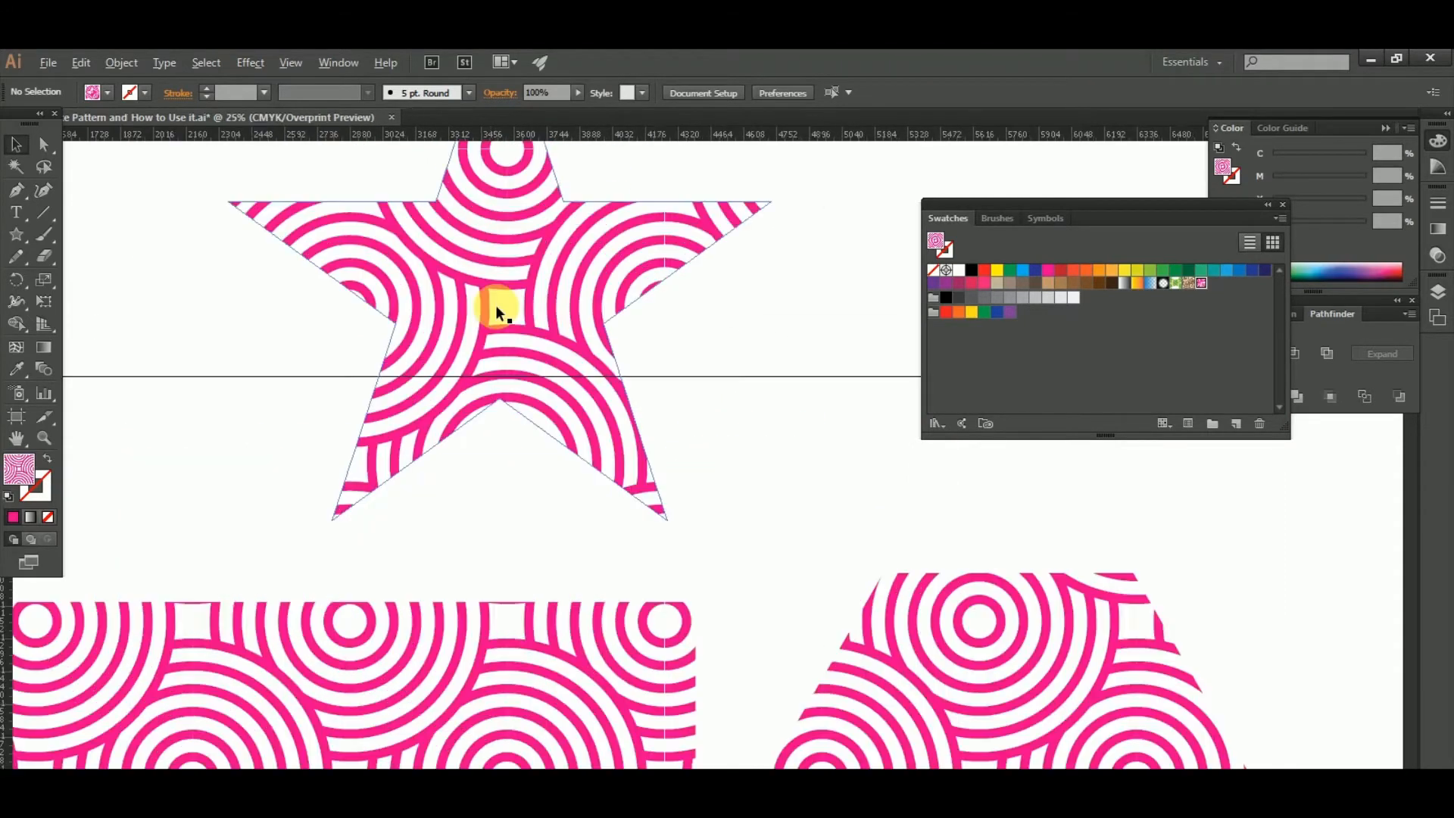
scroll(503, 432, down, 2)
scroll(504, 437, down, 2)
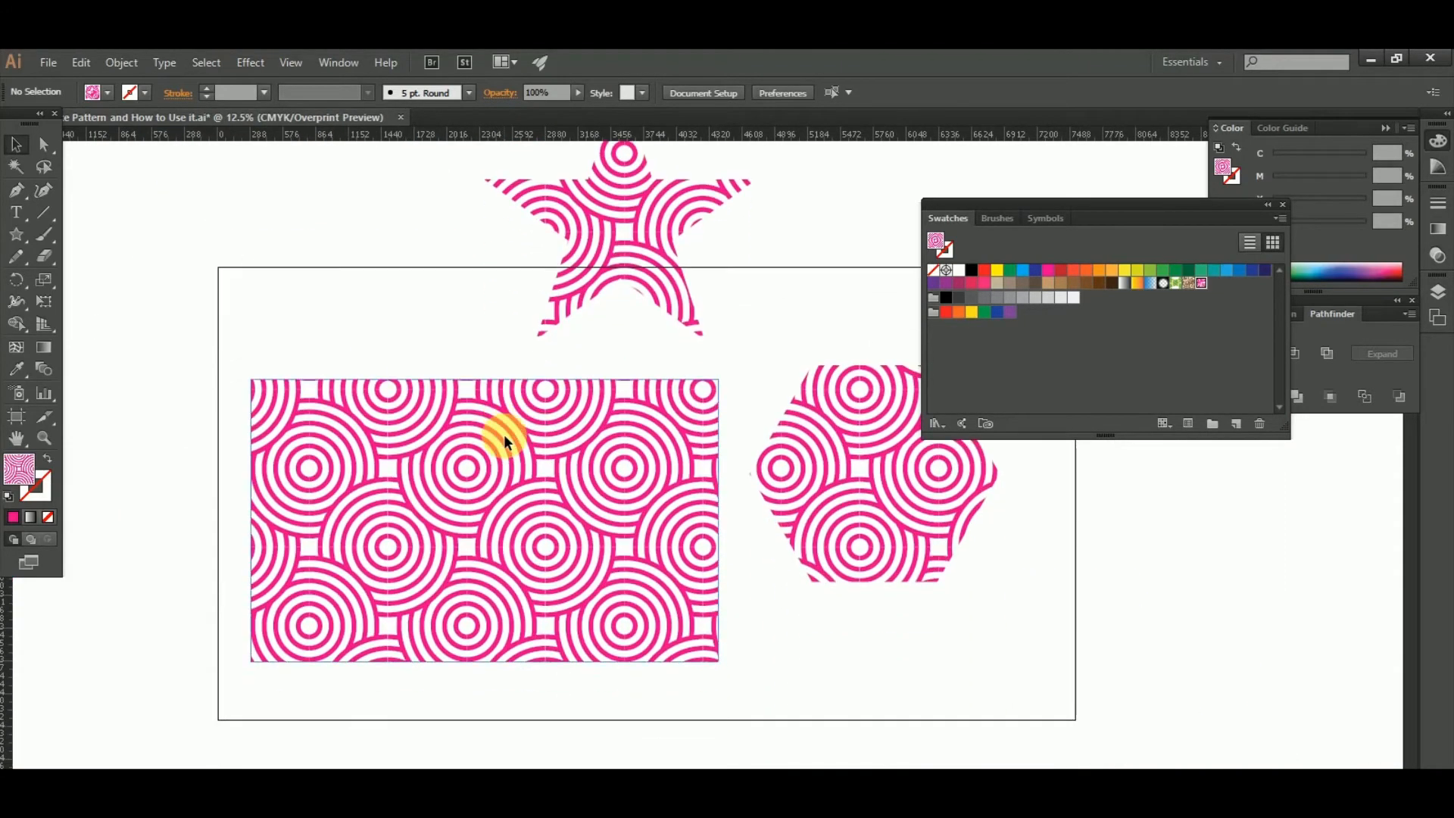